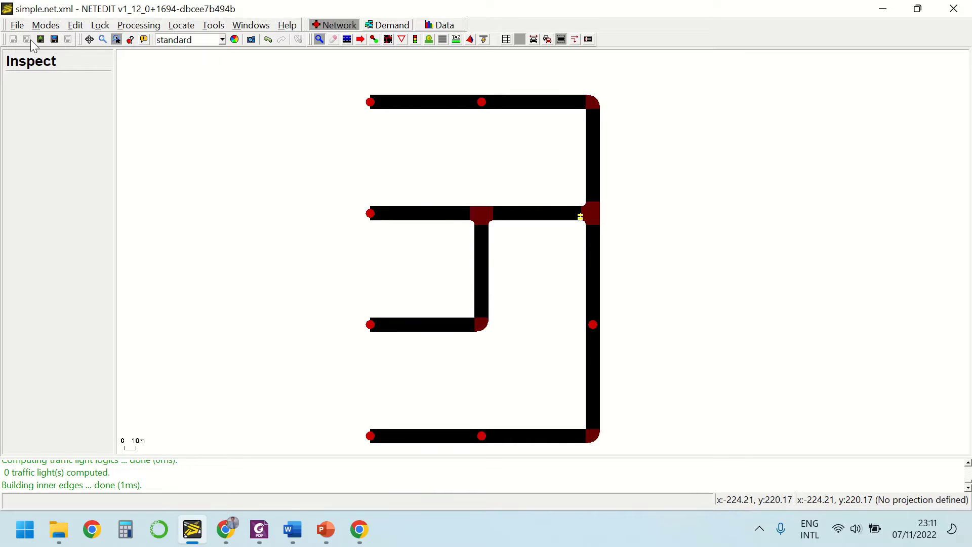
- View the network file in the Save Network As dialog and dismiss it without saving
left_click(18, 25)
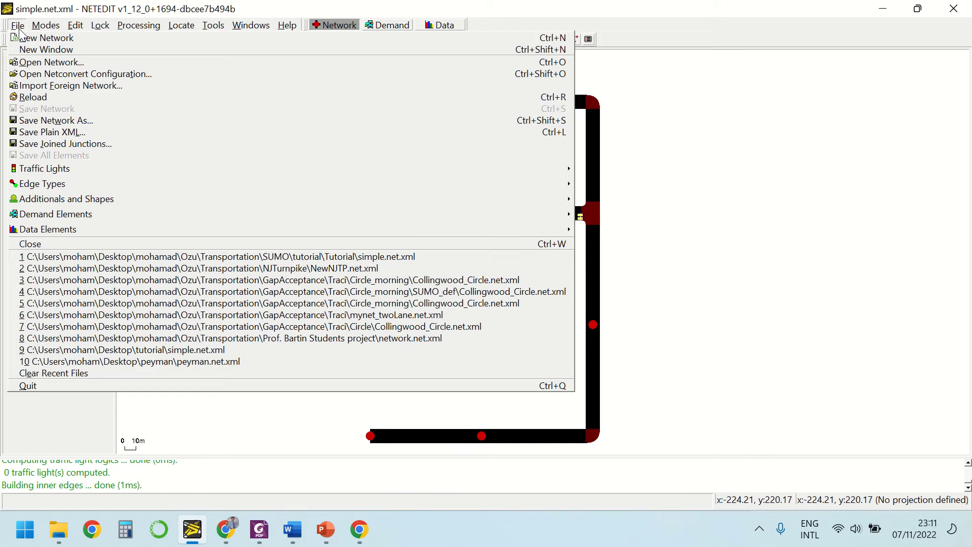
left_click(77, 119)
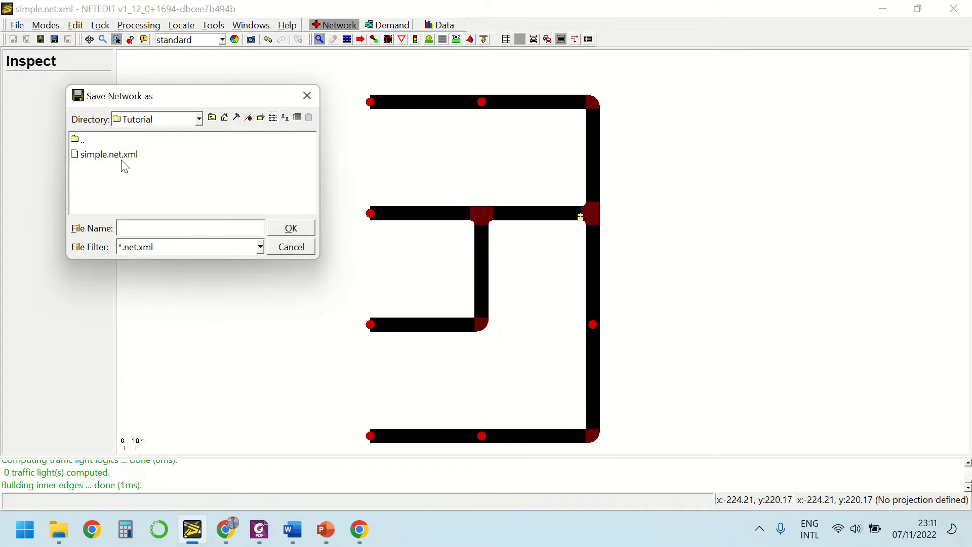
left_click(307, 96)
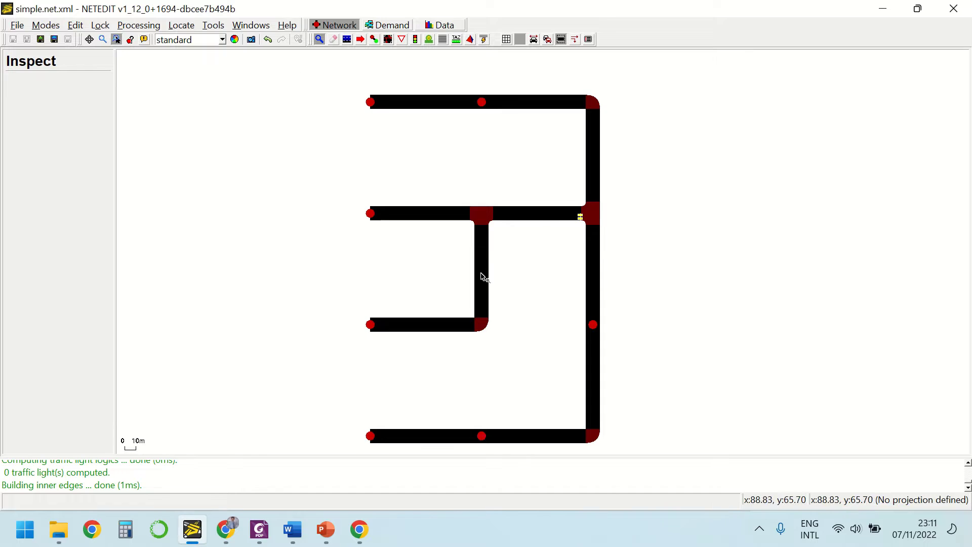
- Look at the detectors ahead of the T-junction on the long vertical road, and view the Save Additionals As dialog's files without saving
scroll(557, 213, "up", 5)
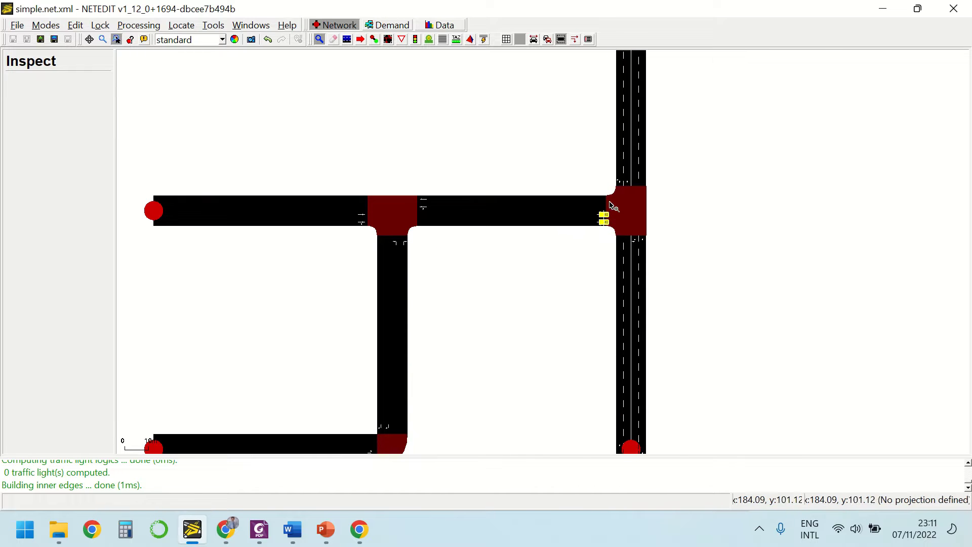
scroll(605, 233, "up", 2)
scroll(597, 226, "down", 5)
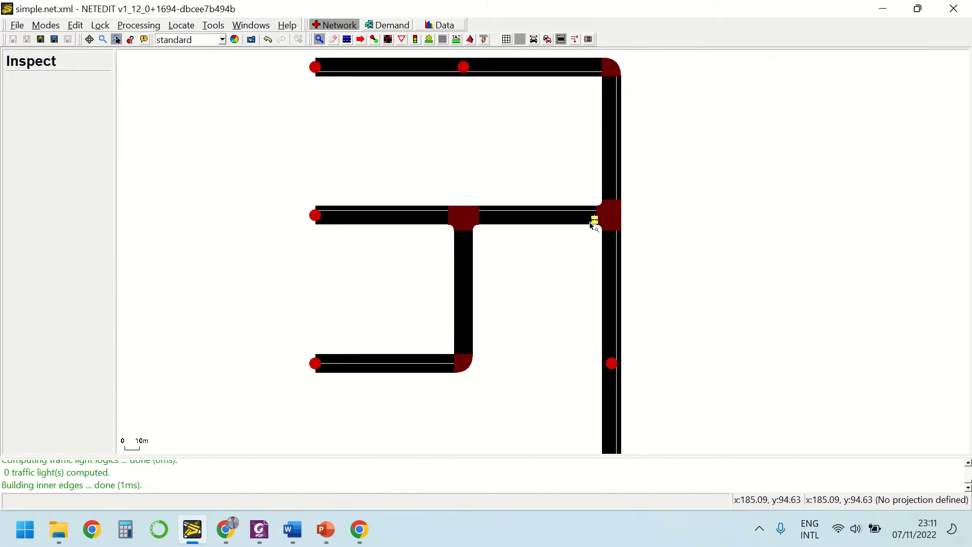
left_click(23, 25)
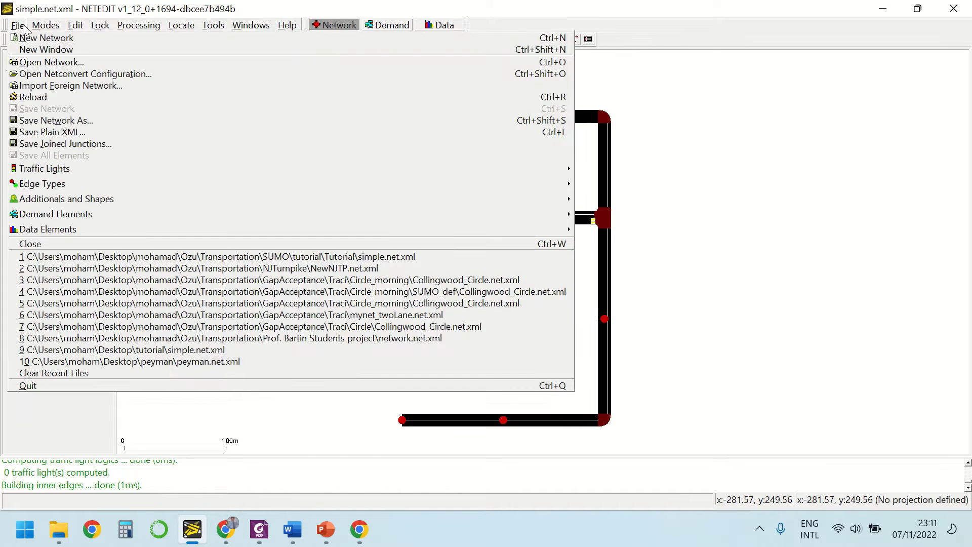
mouse_move(518, 200)
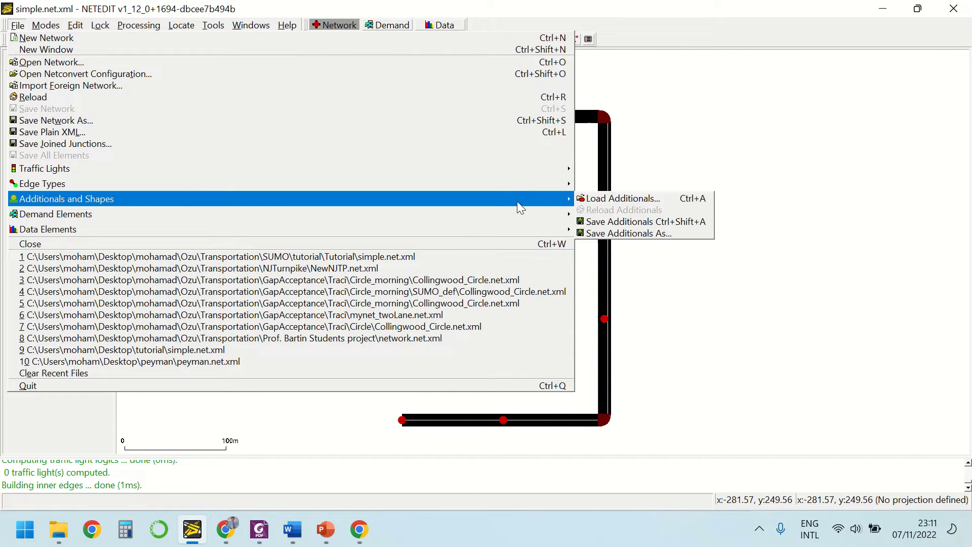
left_click(643, 229)
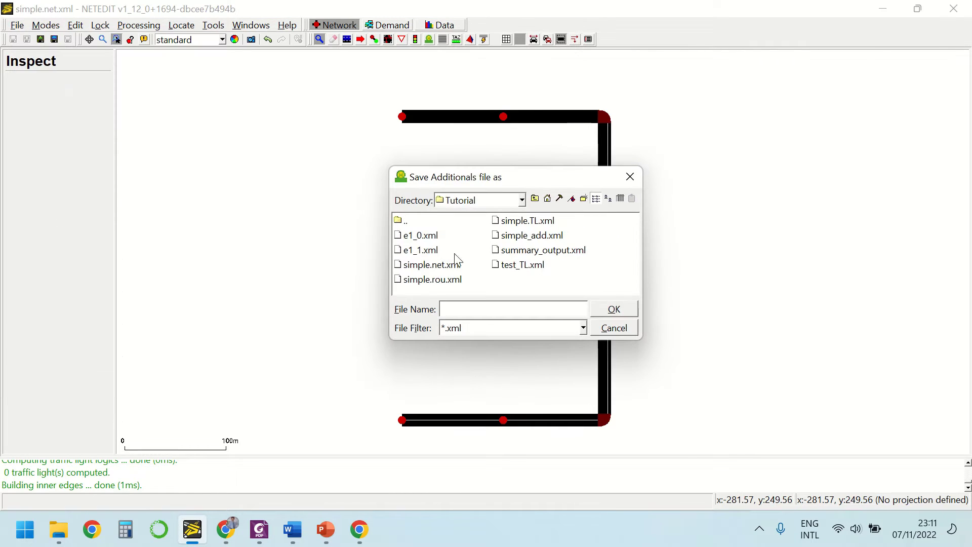
left_click(631, 179)
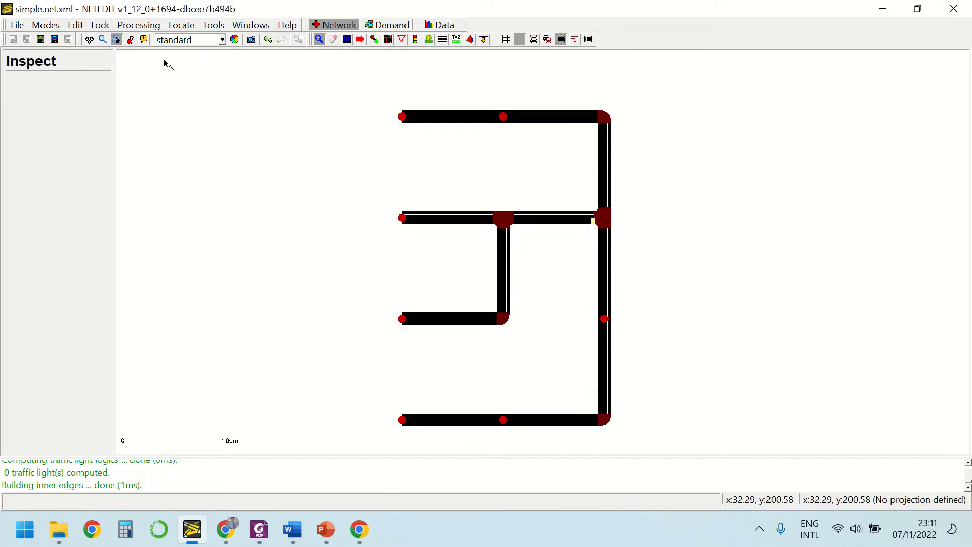
- Switch to demand mode and look over the vehicles and their routes on the network
left_click(387, 25)
scroll(456, 218, "up", 4)
scroll(400, 228, "down", 2)
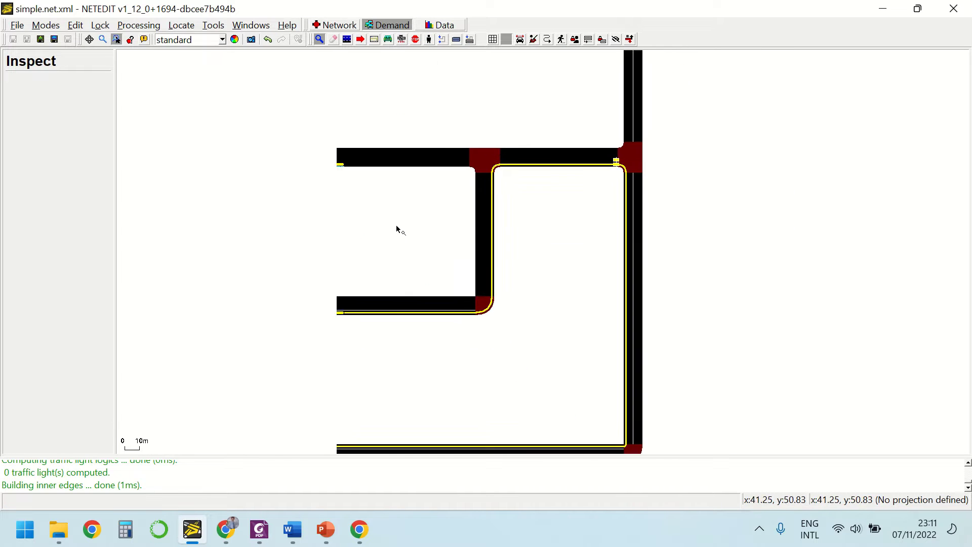
scroll(354, 212, "up", 3)
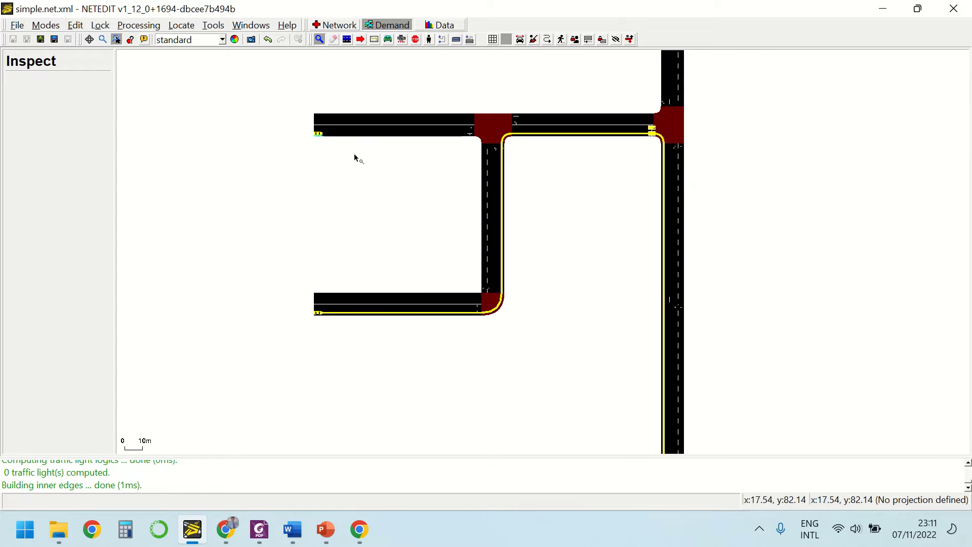
scroll(254, 191, "down", 3)
scroll(328, 246, "down", 2)
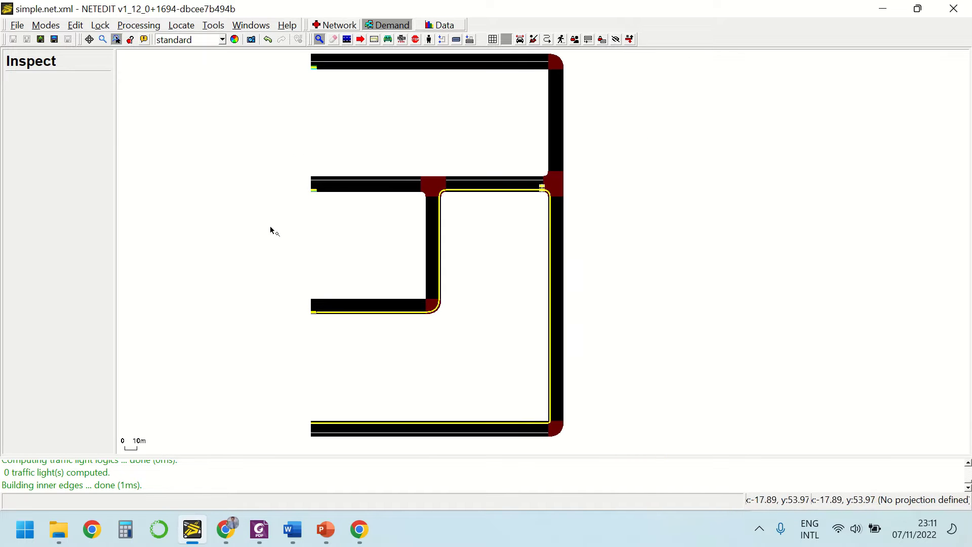
- View the route file in the Save Demand Elements As dialog and dismiss it without saving
left_click(18, 25)
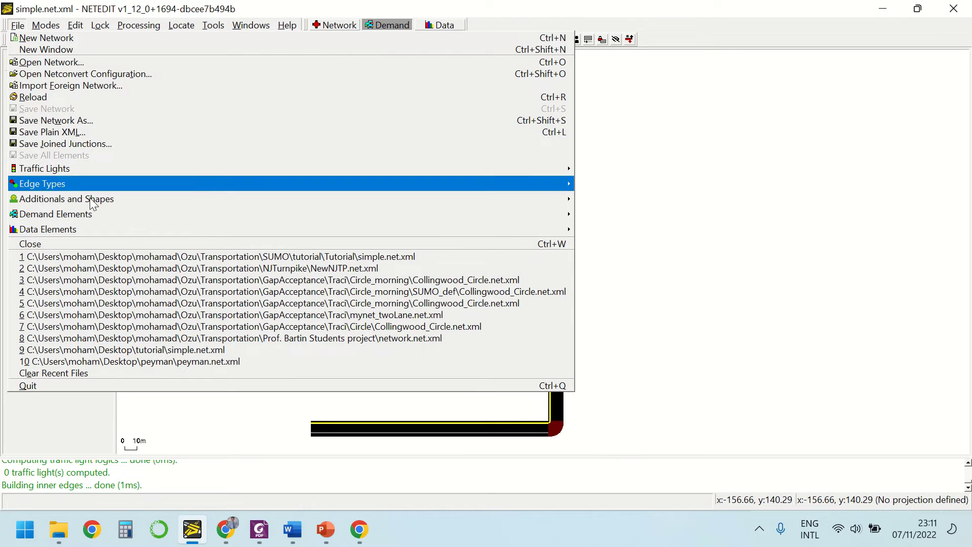
mouse_move(527, 220)
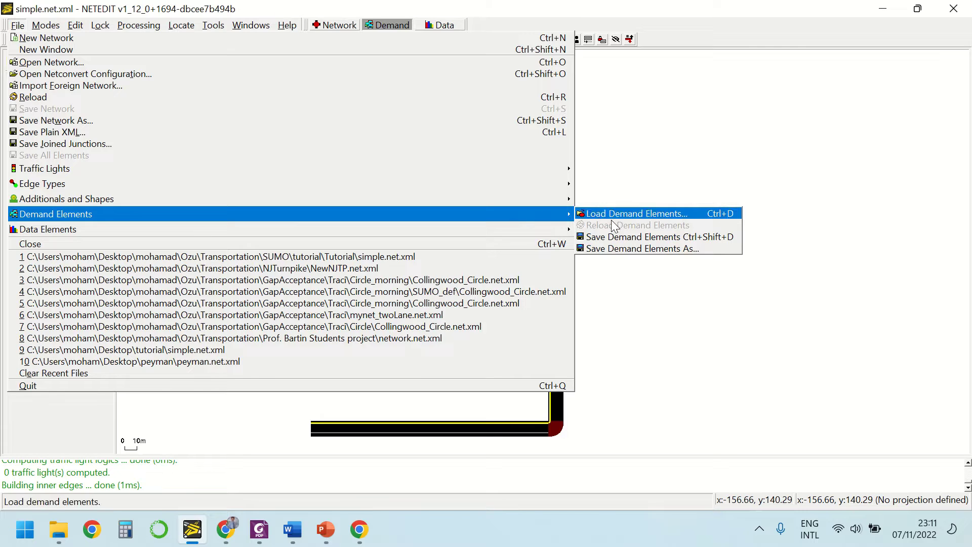
left_click(644, 249)
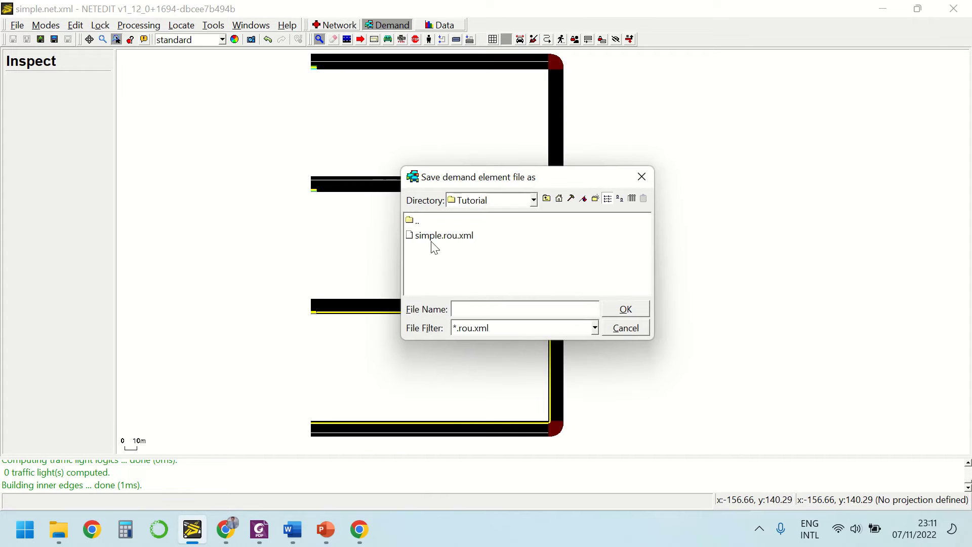
left_click(641, 177)
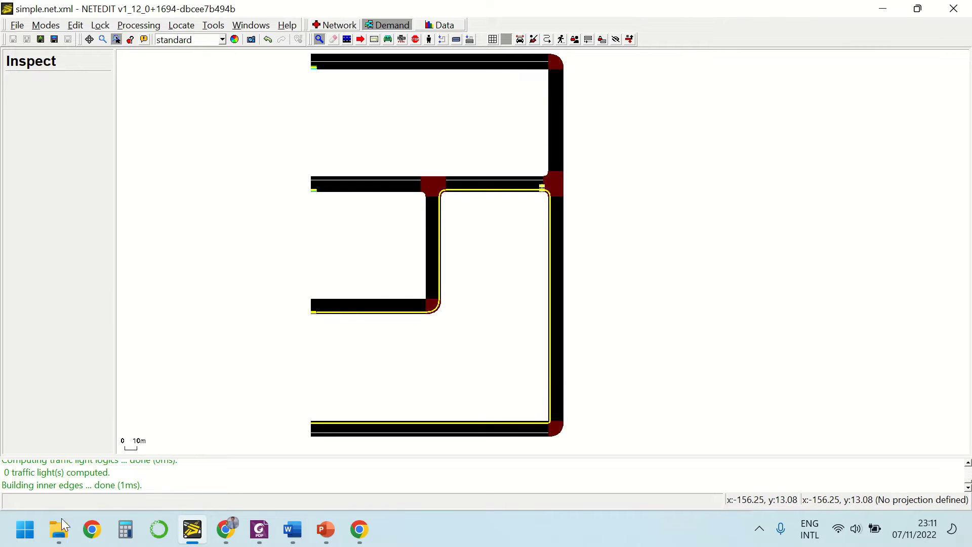
- Open simple.net.xml from the Tutorial folder in File Explorer with Notepad++
mouse_move(62, 524)
left_click(69, 469)
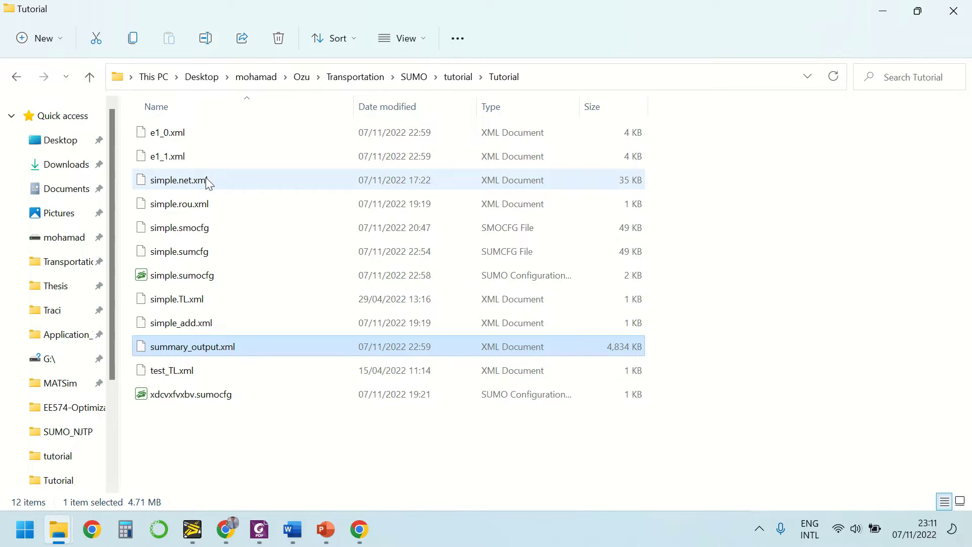
left_click(182, 183)
right_click(180, 181)
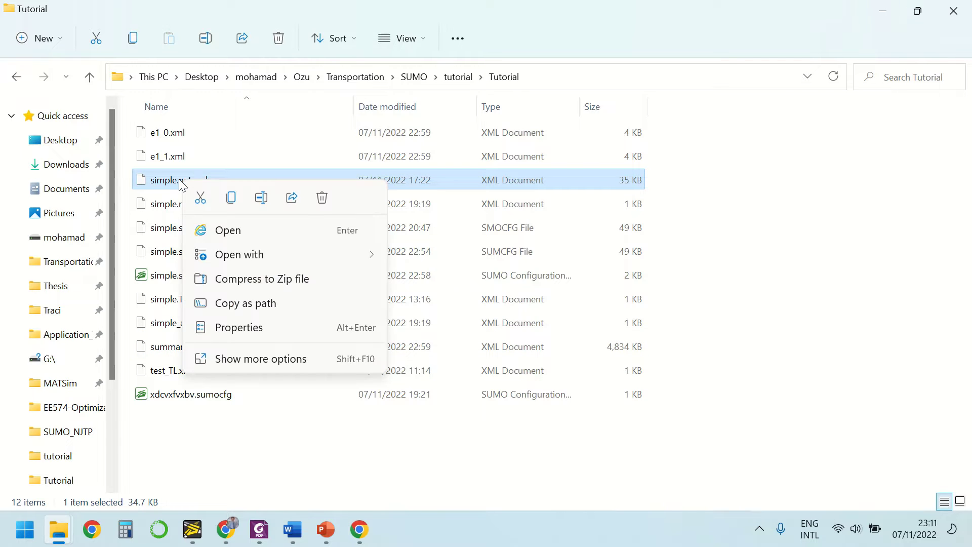
mouse_move(372, 263)
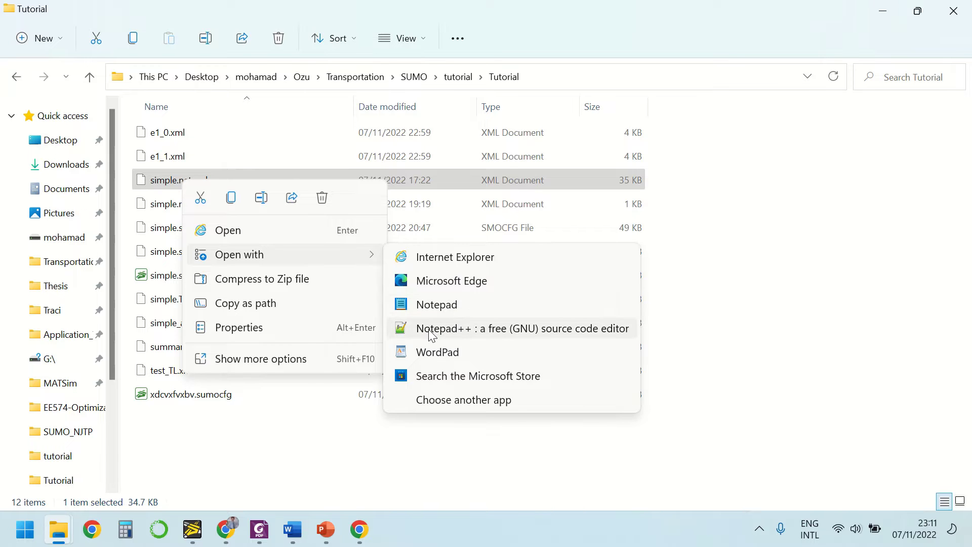
left_click(456, 335)
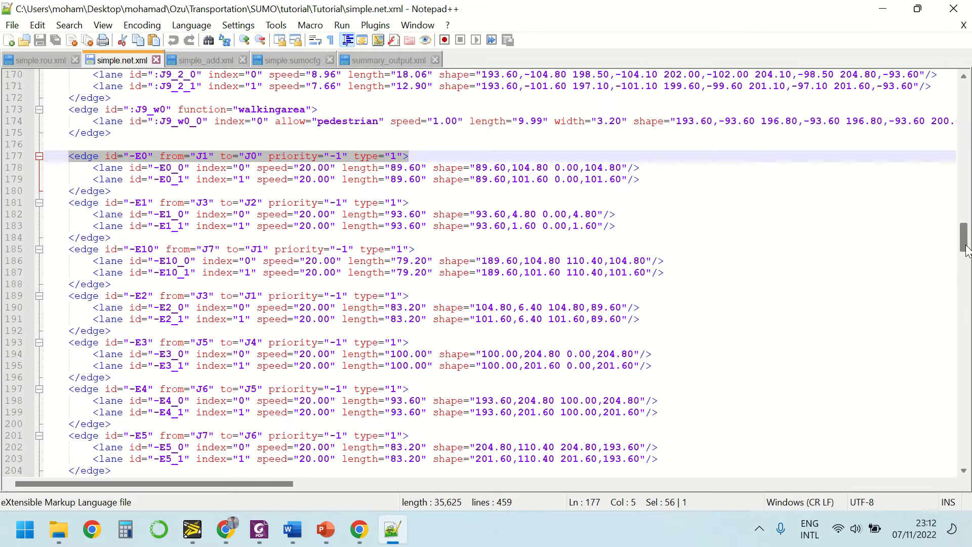
- Examine the road type definition with id 1 in simple.net.xml, including its numLanes and speed attributes
left_click_drag(964, 238, 965, 135)
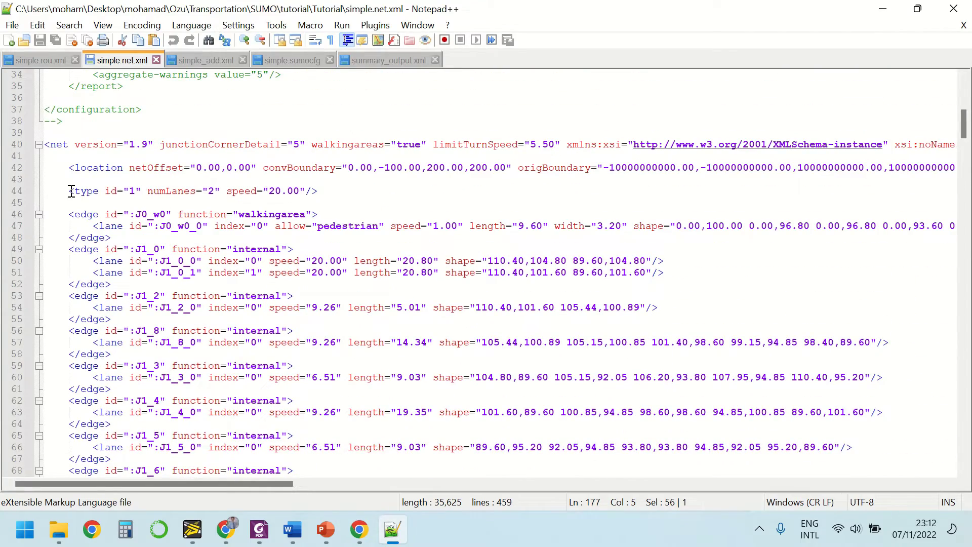
left_click_drag(68, 190, 318, 191)
left_click(328, 194)
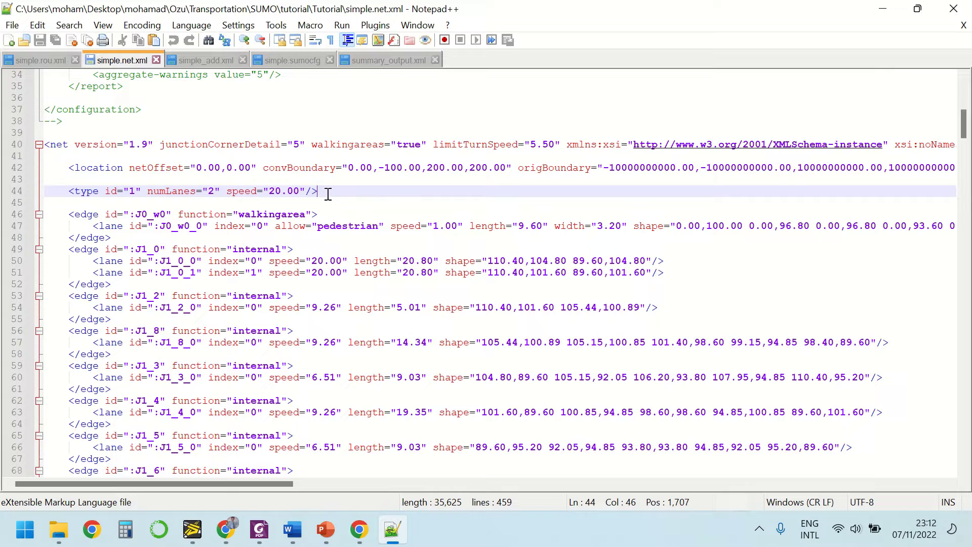
left_click(126, 192)
left_click_drag(190, 191, 307, 195)
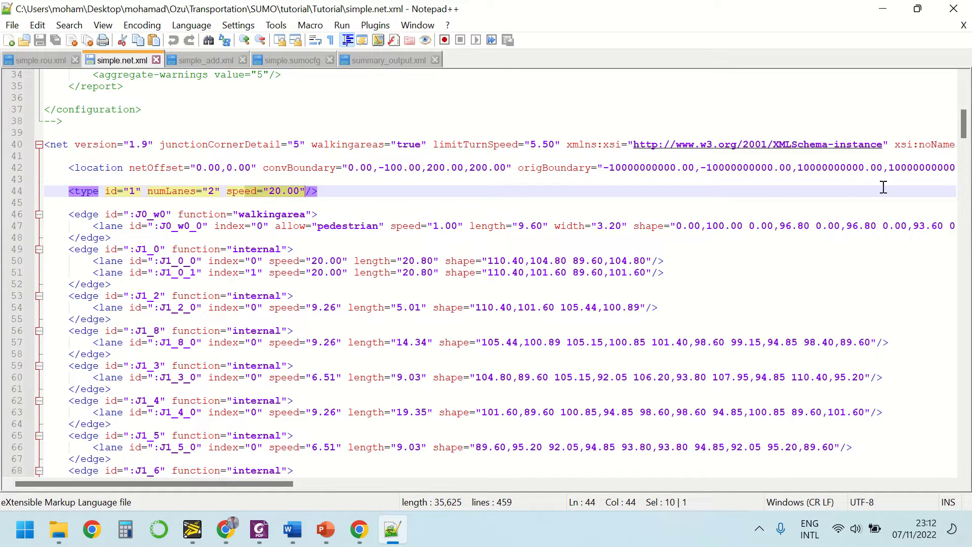
- Examine the definition of edge -E0 in simple.net.xml, including its from, to, priority and type attributes
left_click_drag(962, 129, 953, 242)
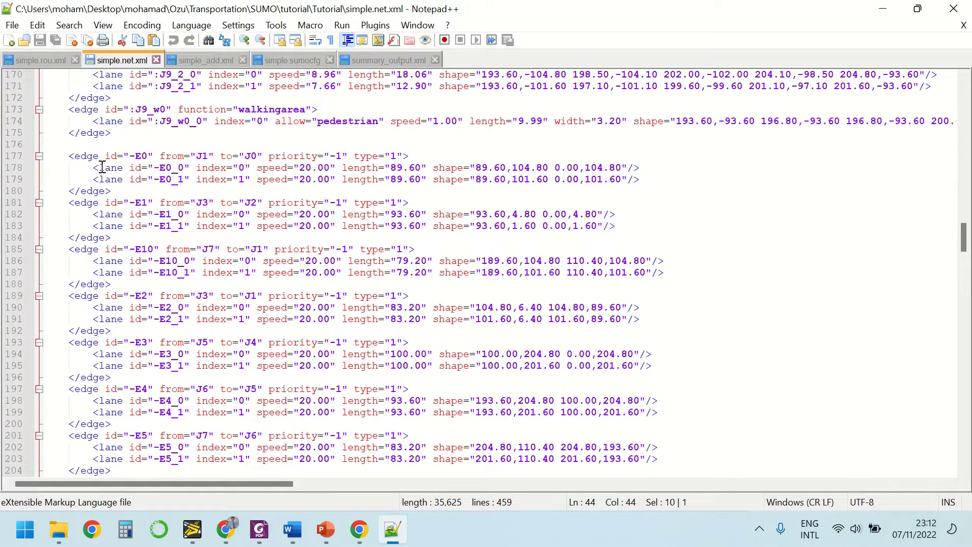
double_click(81, 158)
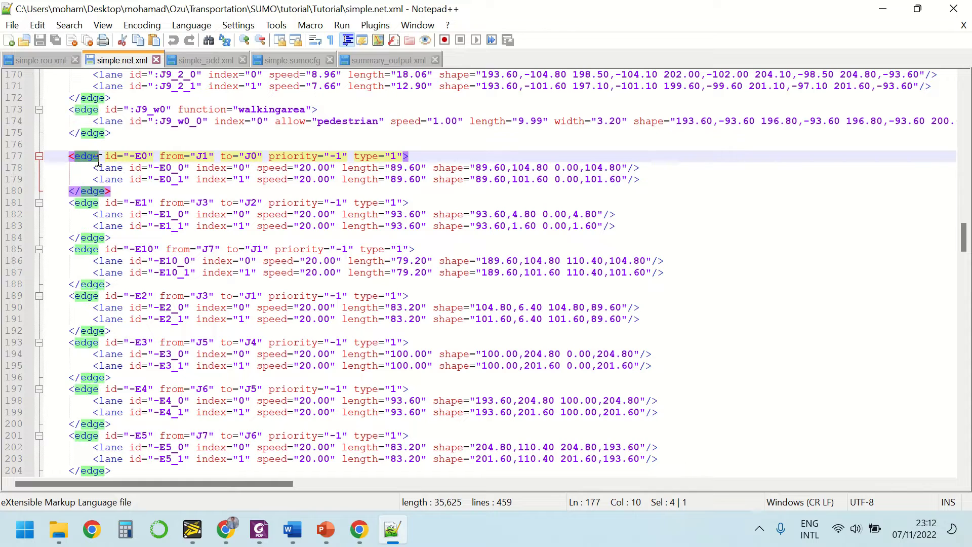
left_click_drag(127, 159, 400, 156)
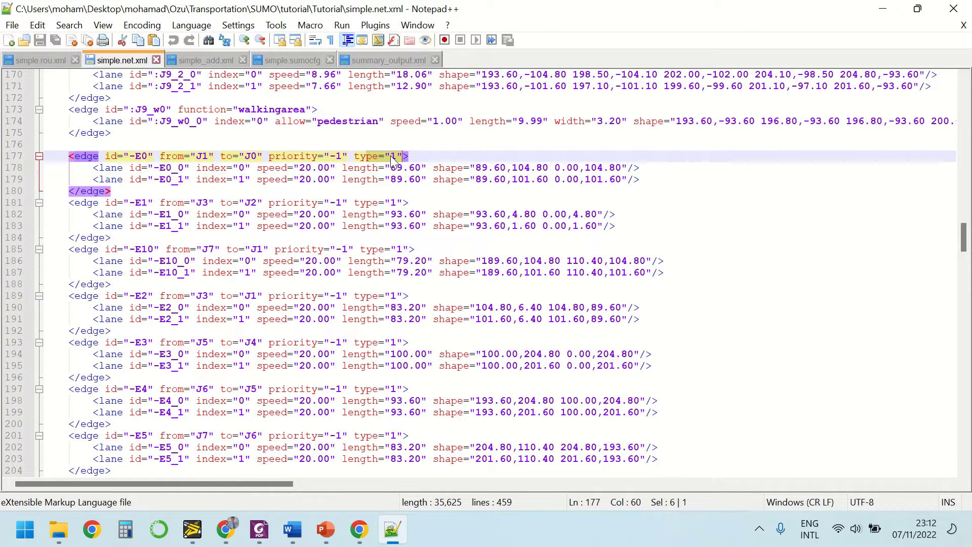
left_click(393, 157)
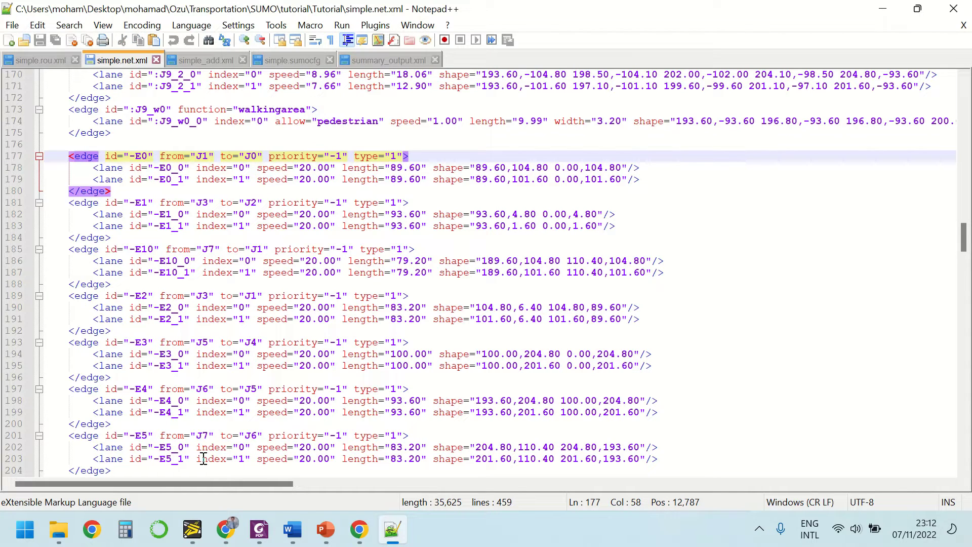
- Return to NETEDIT's network mode and inspect the attributes of edge -E0, highlighting its id
left_click(193, 529)
scroll(354, 179, "up", 2)
scroll(353, 178, "up", 3)
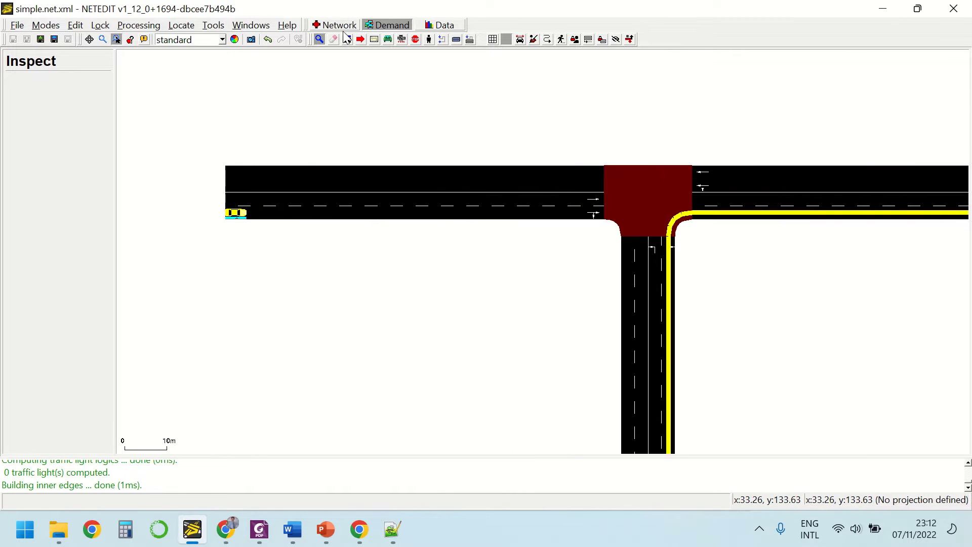
key("F2")
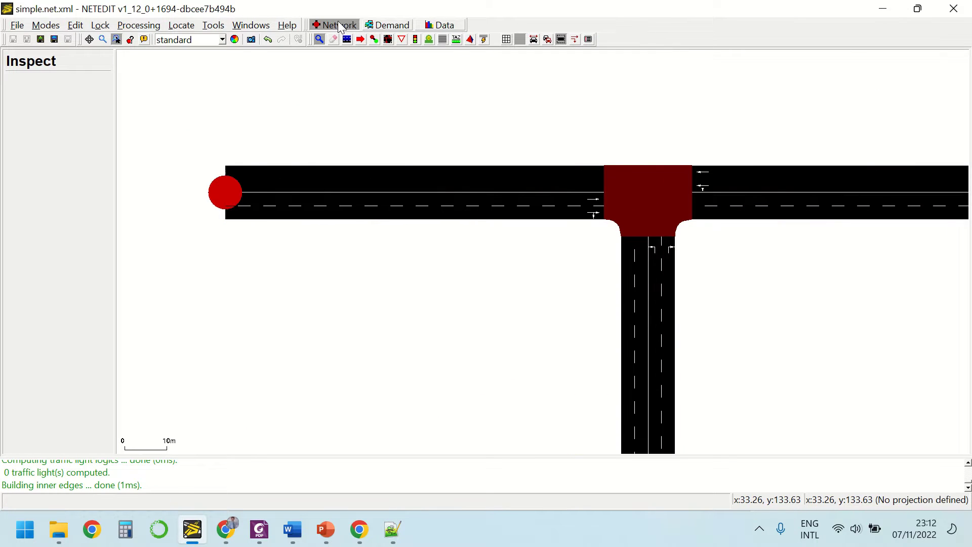
left_click(288, 183)
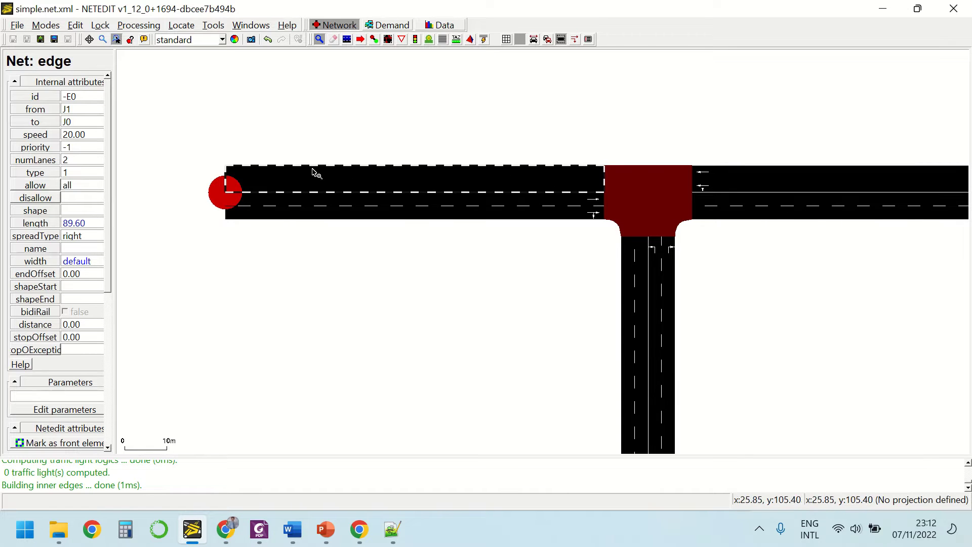
double_click(70, 96)
- Inspect junctions J0 and J1 at the two ends of edge -E0, highlighting J1's id
left_click(228, 207)
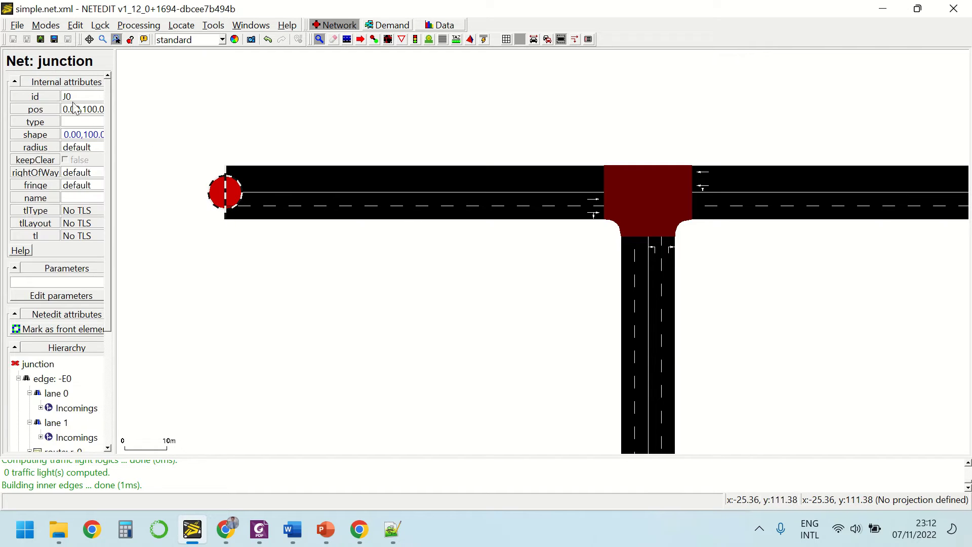
left_click(656, 181)
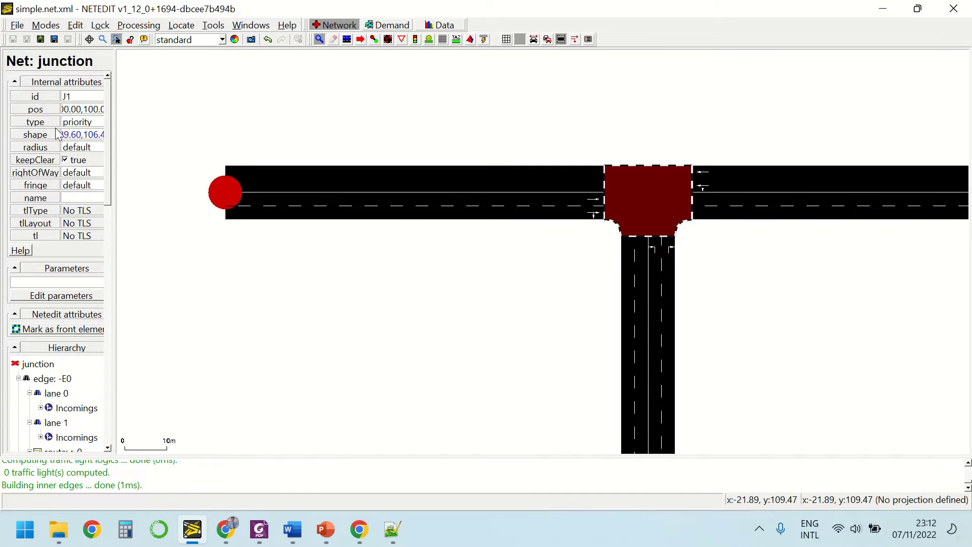
double_click(69, 96)
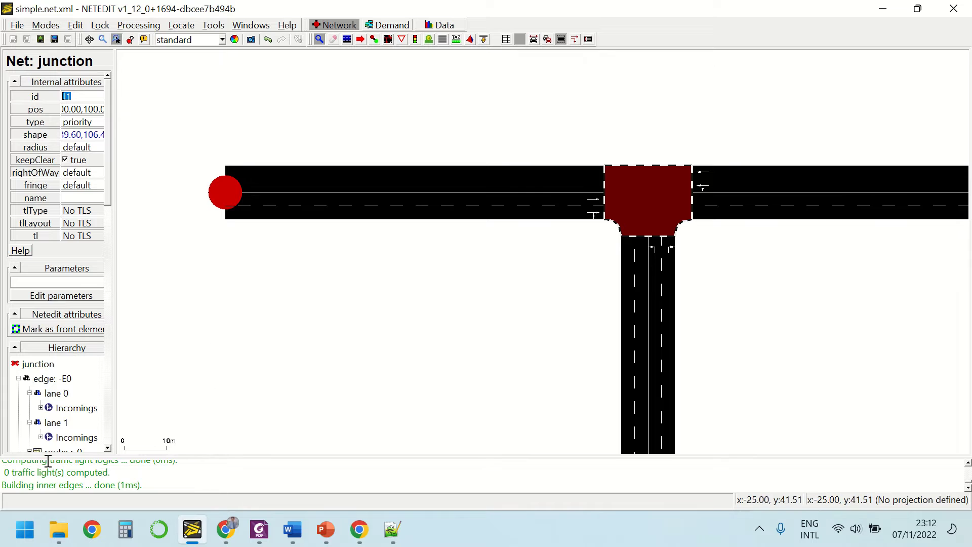
- Open simple.rou.xml from the Tutorial folder in Notepad++
mouse_move(53, 531)
left_click(65, 458)
left_click(200, 206)
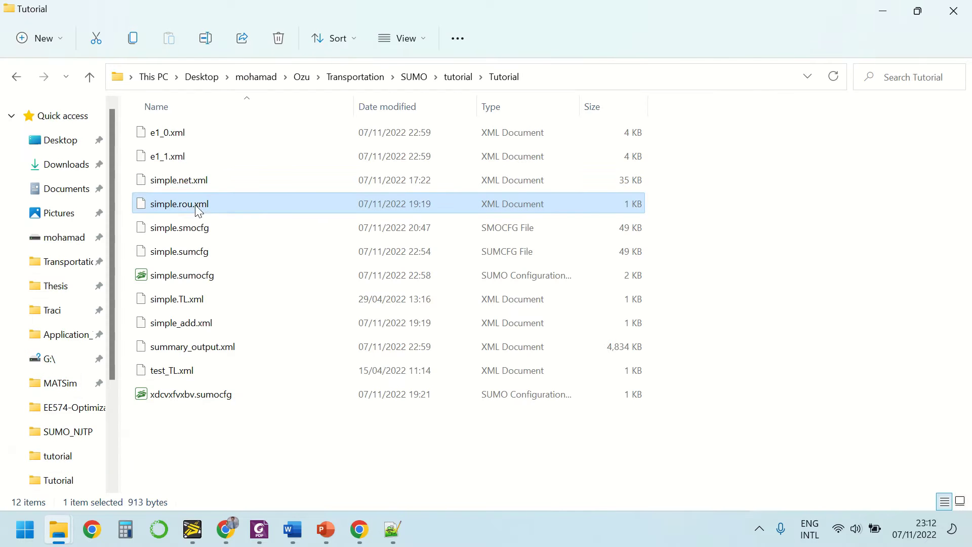
right_click(186, 208)
mouse_move(296, 281)
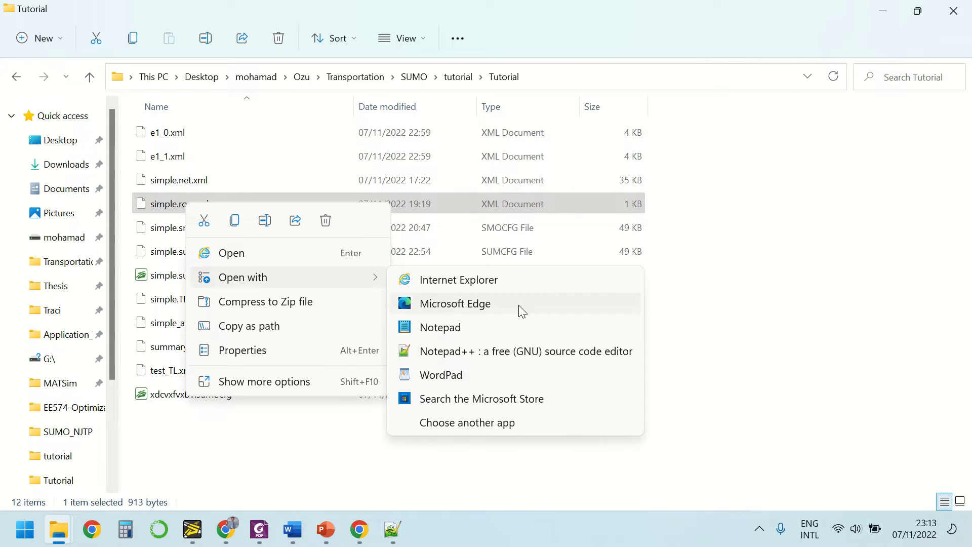
left_click(480, 355)
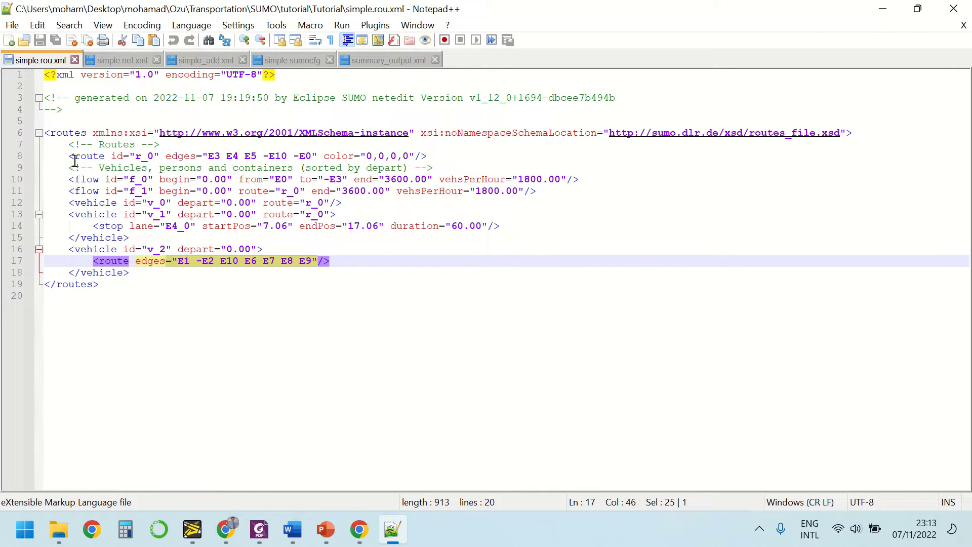
- Examine the definition of route r_0 in simple.rou.xml, including its edges and color attributes
left_click_drag(70, 156, 433, 156)
left_click(132, 156)
left_click_drag(134, 156, 417, 160)
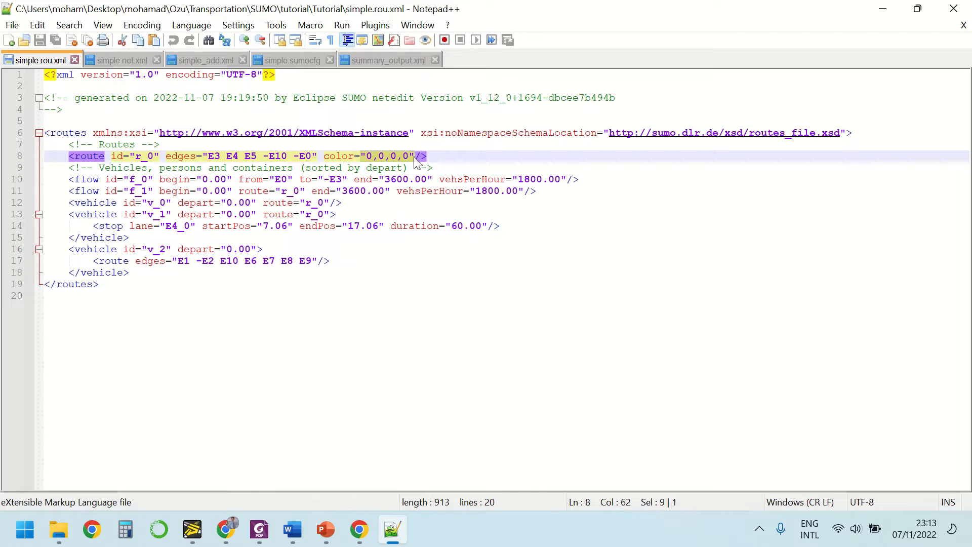
- Examine flow f_0, highlighting its id, begin, from, to, end and vehsPerHour attributes
left_click(71, 180)
left_click(120, 179)
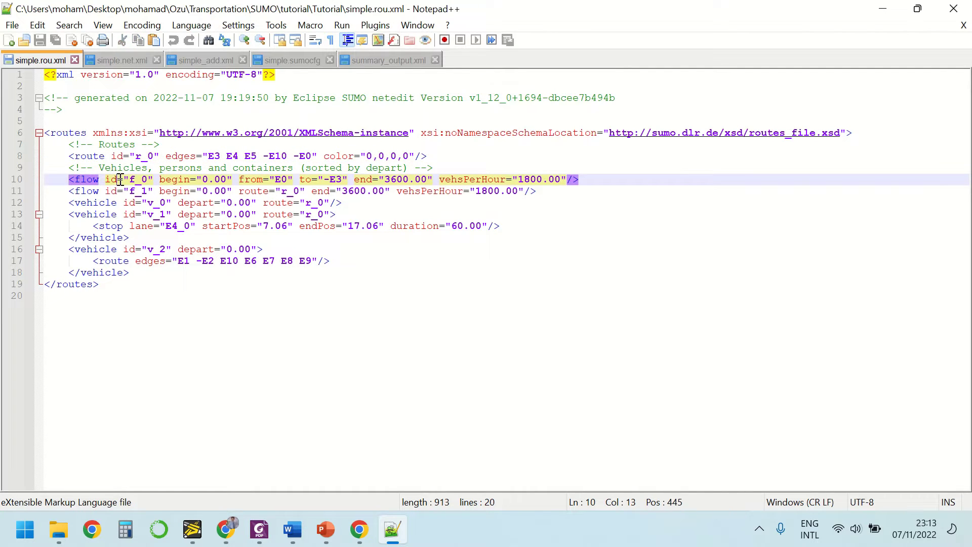
left_click_drag(122, 179, 226, 179)
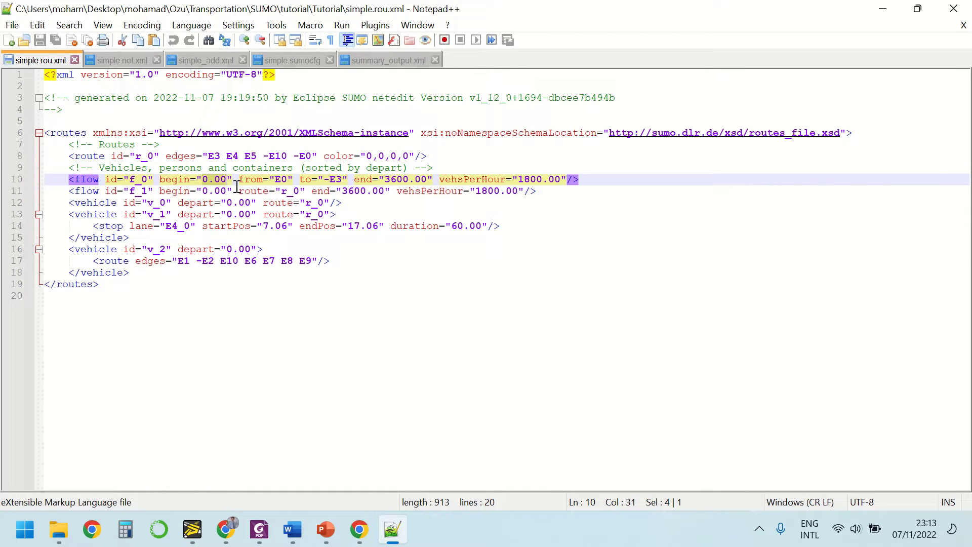
left_click_drag(267, 180, 342, 180)
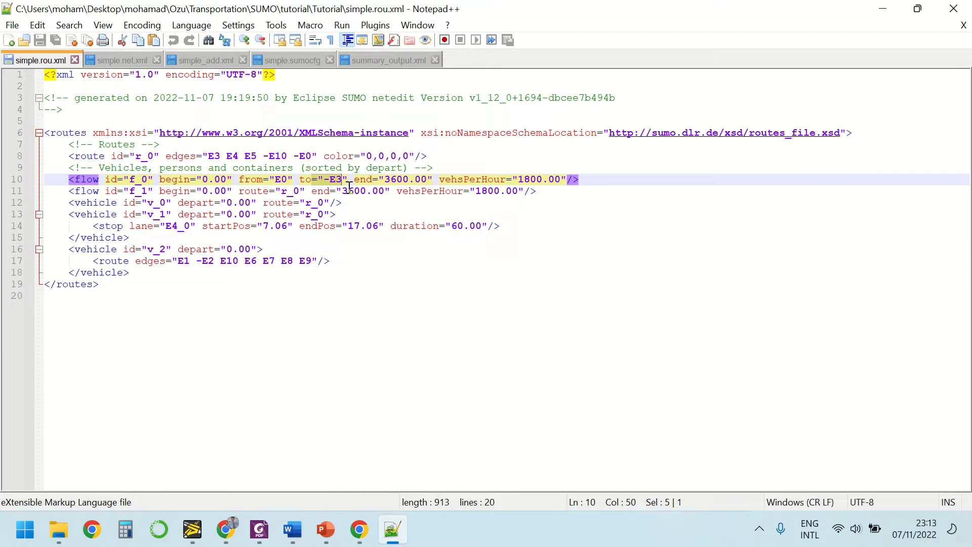
left_click_drag(379, 181, 426, 184)
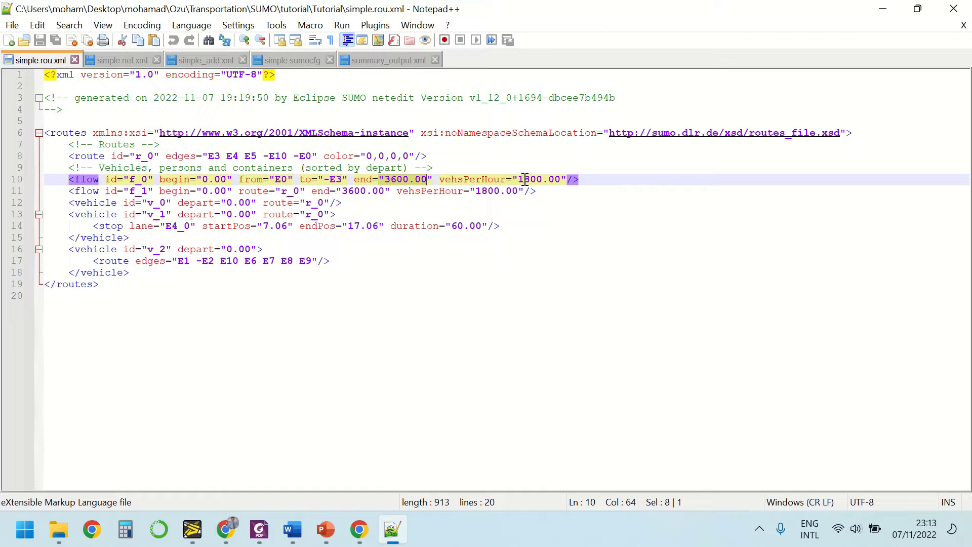
left_click_drag(555, 181, 444, 181)
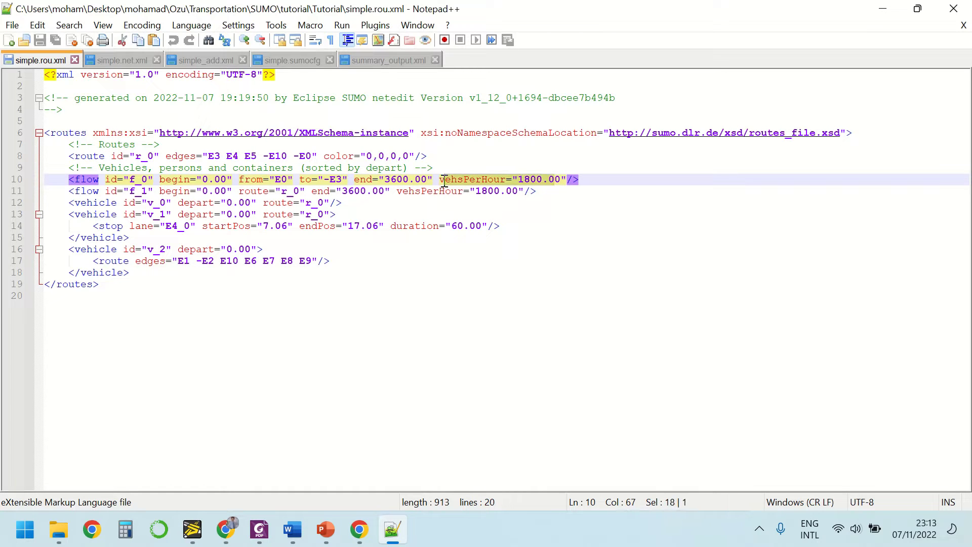
- Examine flow f_1 and the route definition it references, including the flow's end time and vehsPerHour
left_click_drag(106, 191, 303, 192)
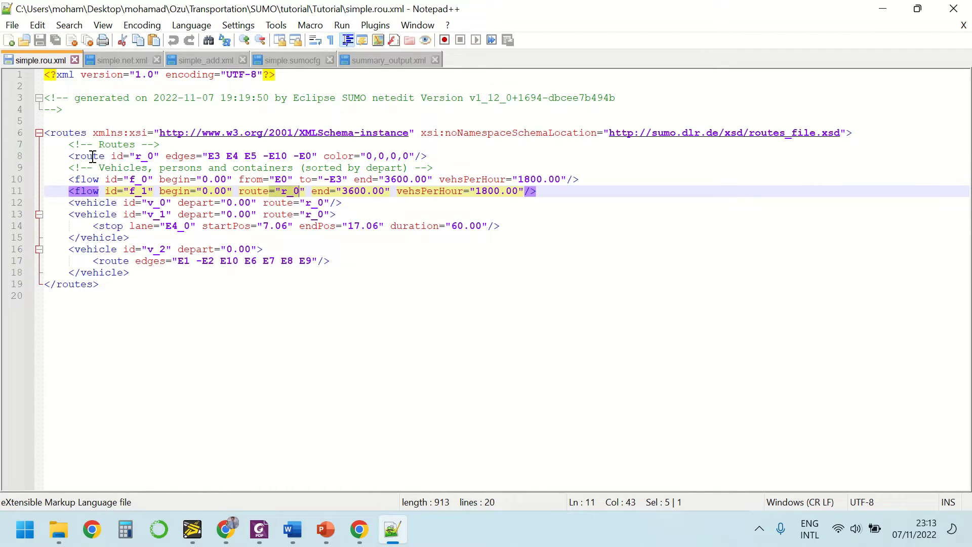
left_click_drag(81, 156, 415, 156)
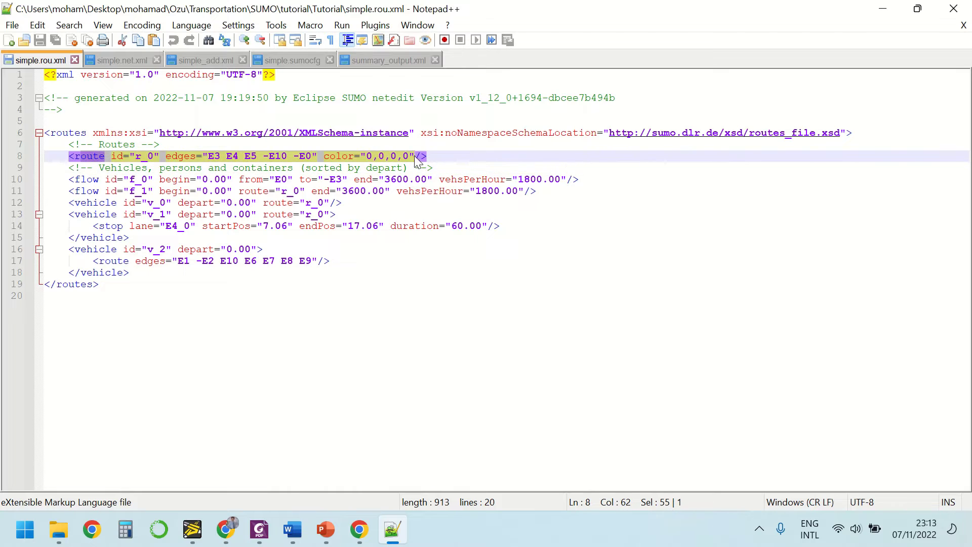
left_click(326, 196)
left_click_drag(320, 193, 362, 195)
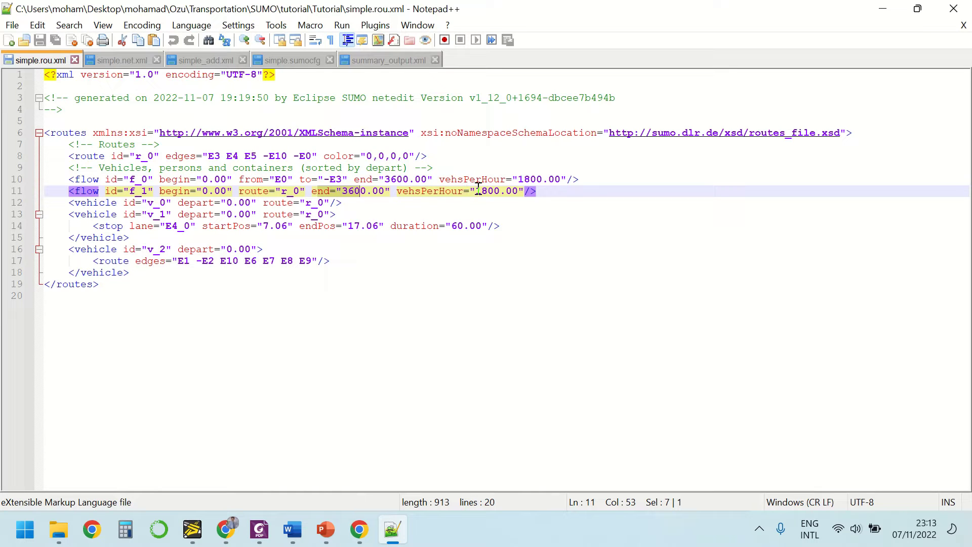
left_click_drag(479, 193, 498, 193)
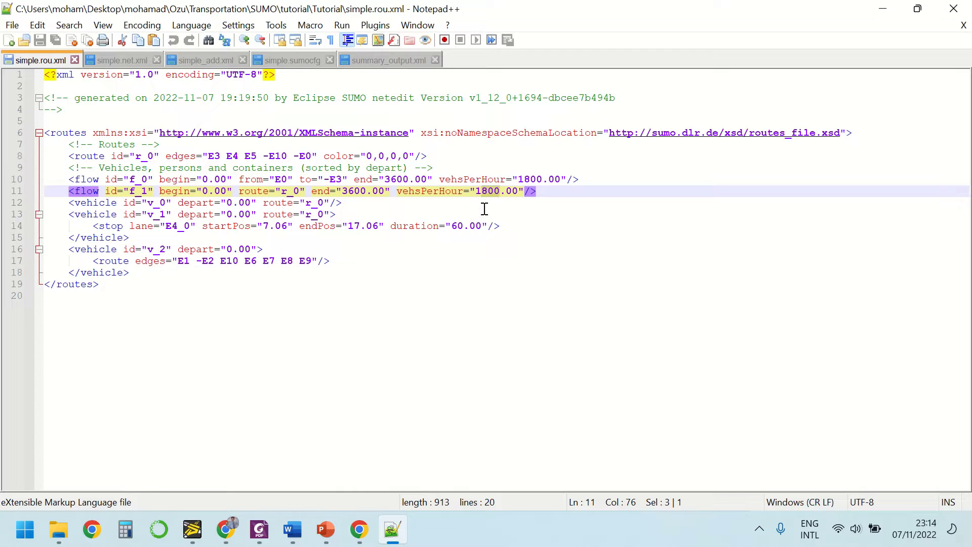
- Examine the definition of vehicle v_0, highlighting its id, depart and route attributes
left_click(95, 202)
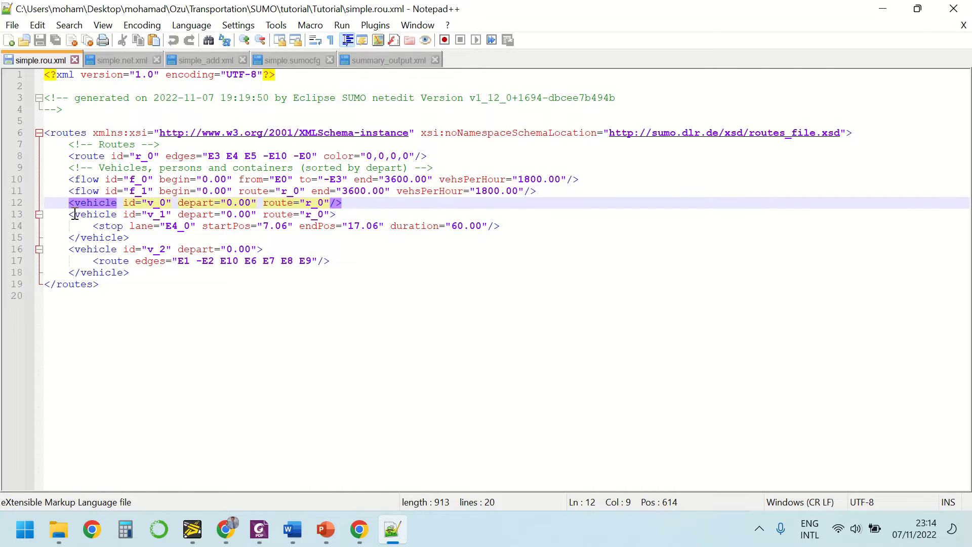
left_click(94, 215)
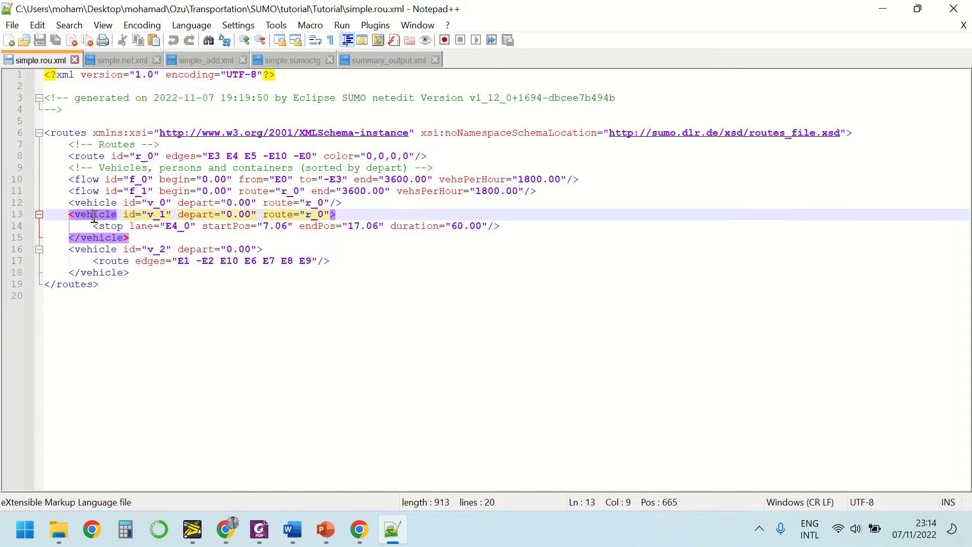
left_click_drag(129, 204, 172, 203)
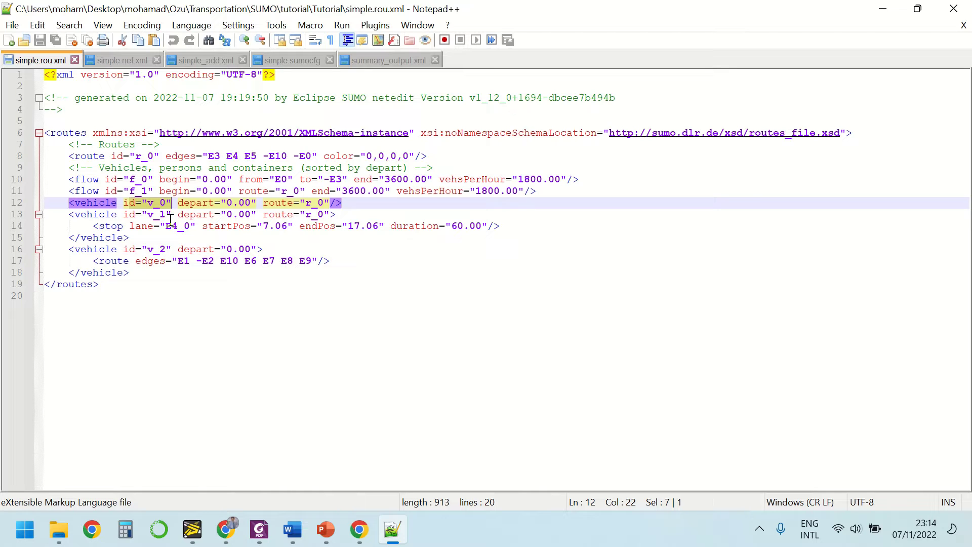
left_click(206, 204)
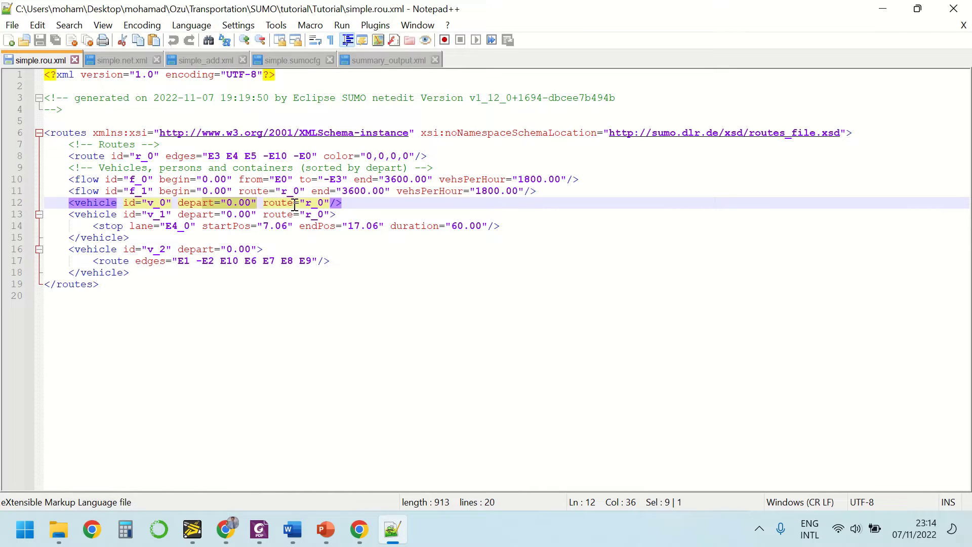
left_click_drag(300, 203, 325, 203)
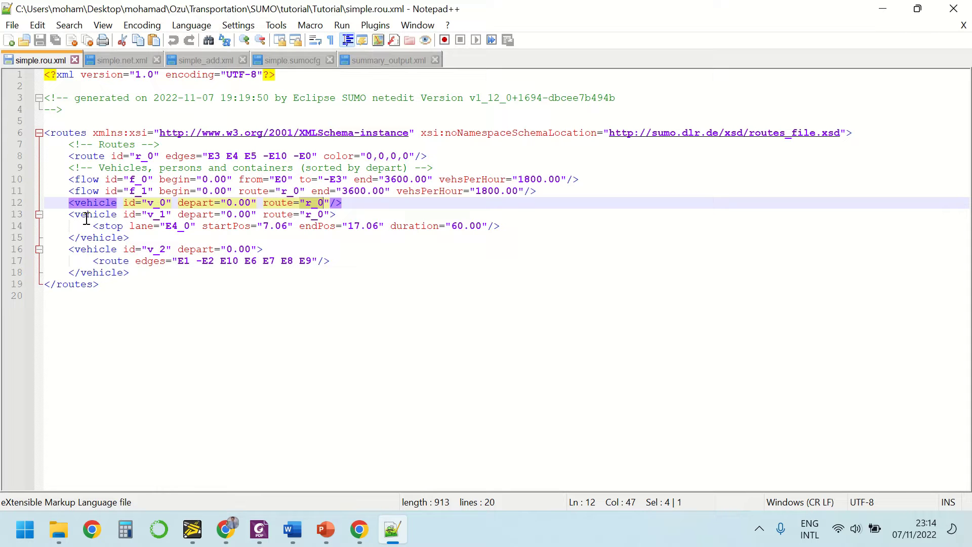
- Examine vehicle v_1 and its nested stop, highlighting the stop's lane, startPos, endPos and duration
left_click_drag(142, 215, 322, 215)
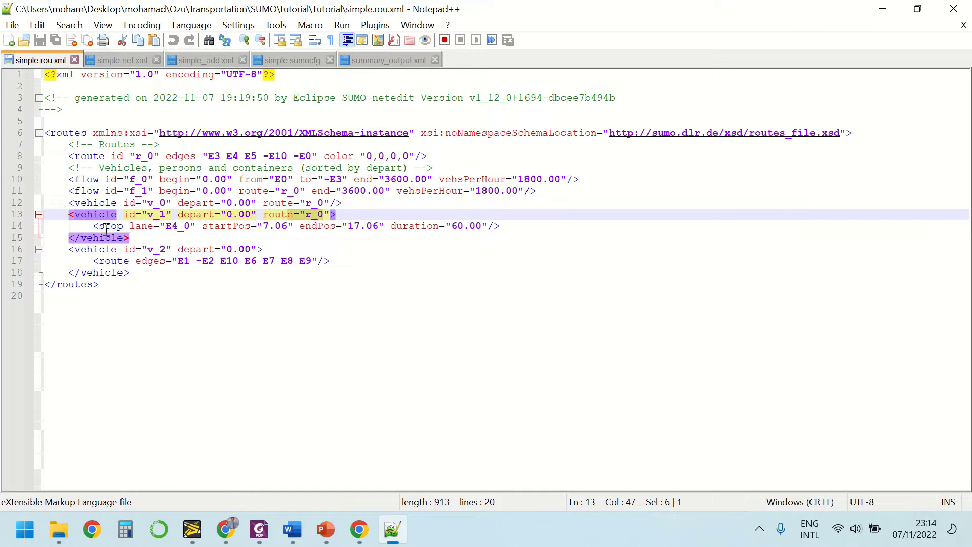
left_click_drag(129, 226, 192, 226)
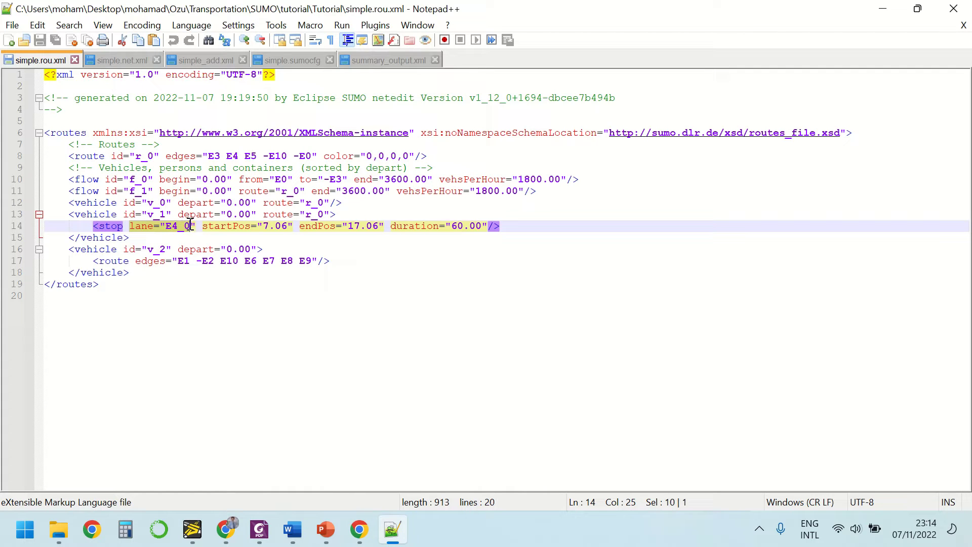
left_click(184, 225)
double_click(172, 226)
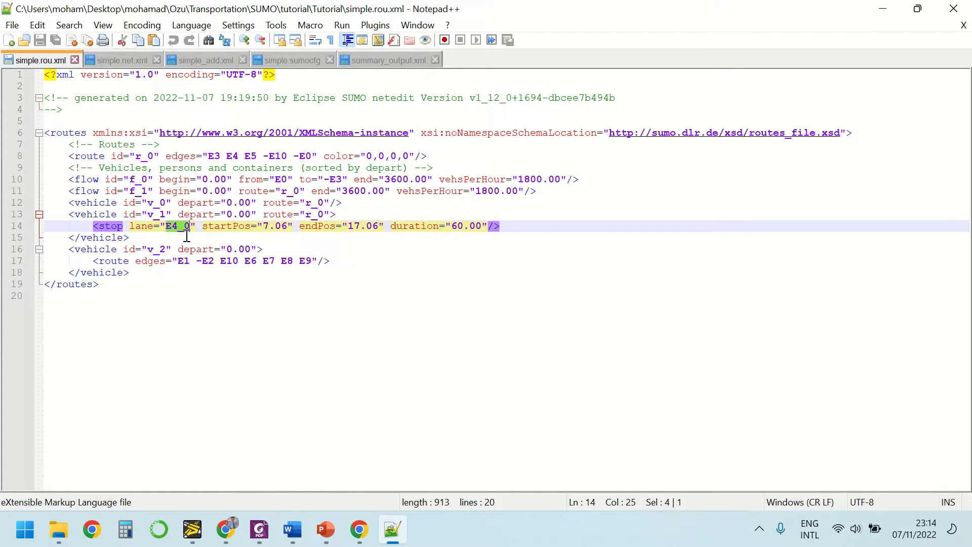
left_click(264, 227)
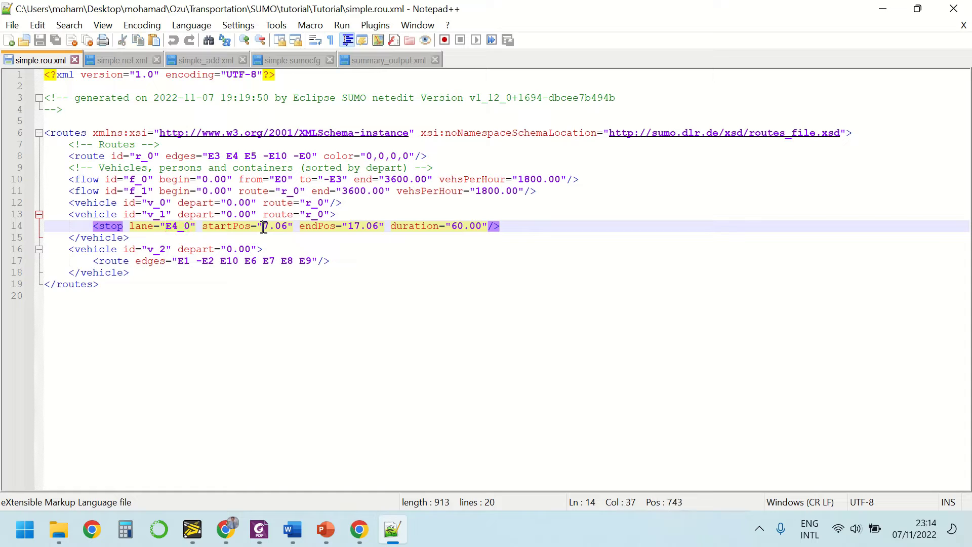
left_click_drag(264, 227, 288, 227)
left_click_drag(348, 227, 378, 226)
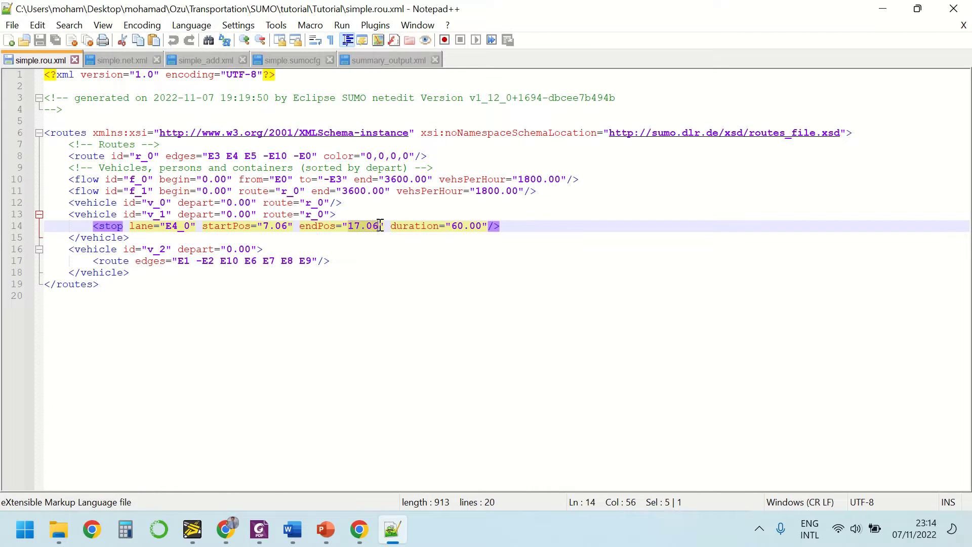
left_click_drag(451, 226, 469, 226)
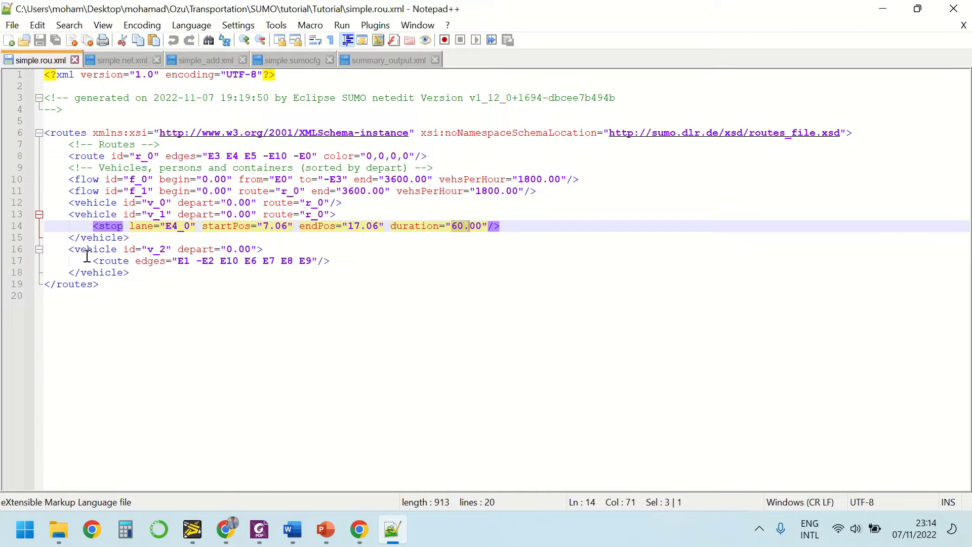
- Examine vehicle v_2, highlighting its departure time and the edge list of its nested route
left_click_drag(142, 255, 251, 252)
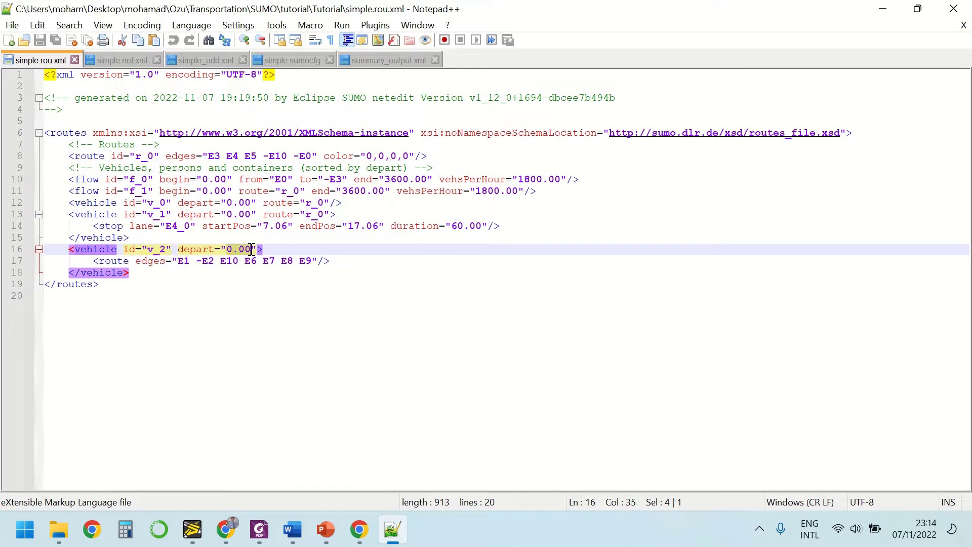
left_click(111, 262)
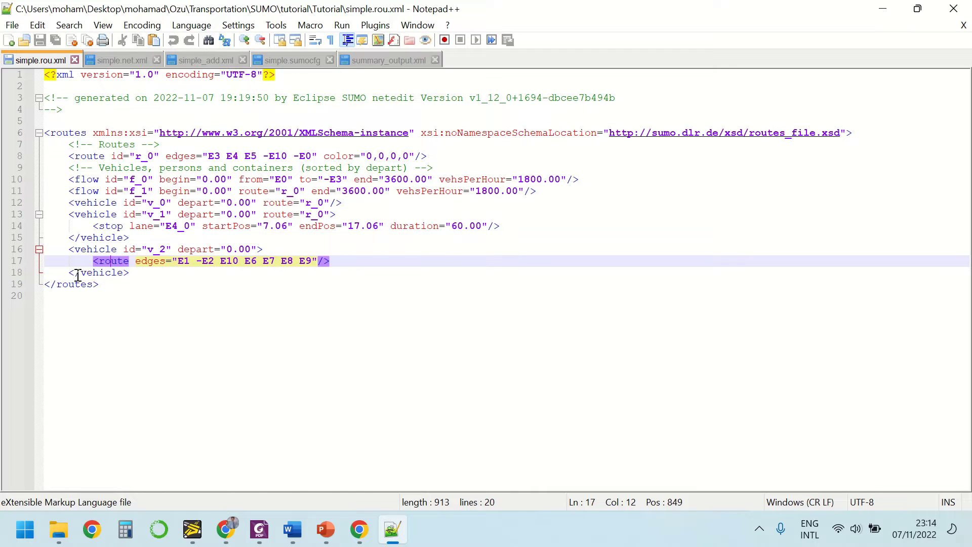
left_click_drag(339, 263, 314, 262)
left_click(145, 264)
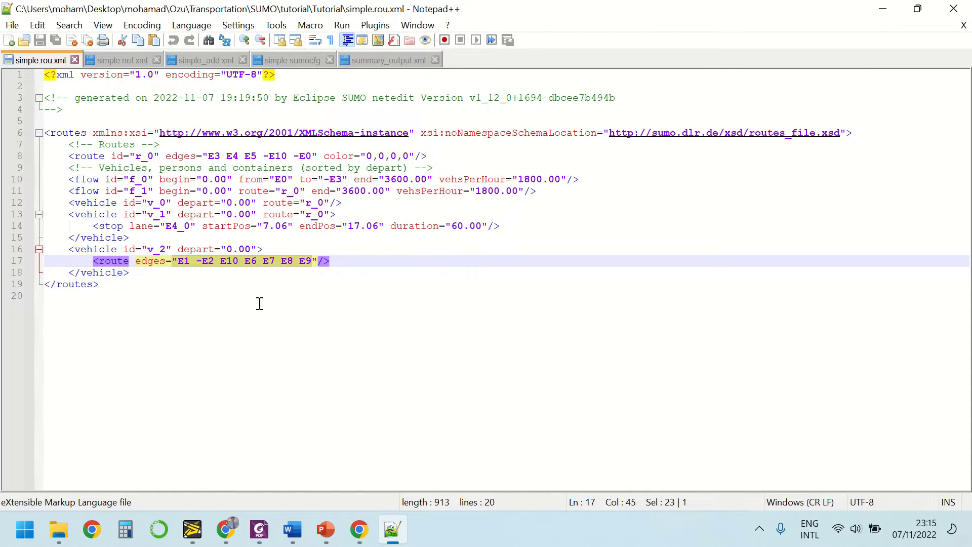
left_click(199, 274)
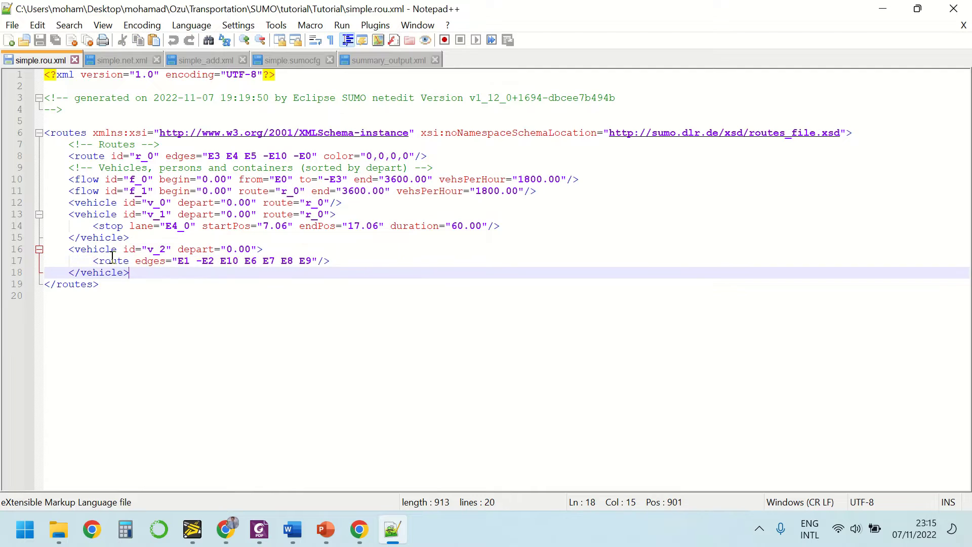
left_click_drag(92, 260, 295, 264)
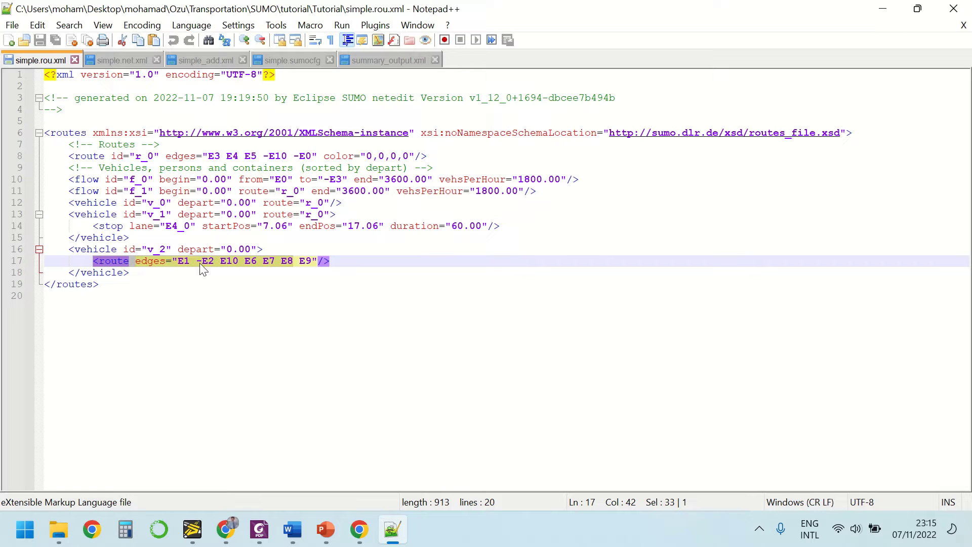
left_click_drag(94, 249, 206, 250)
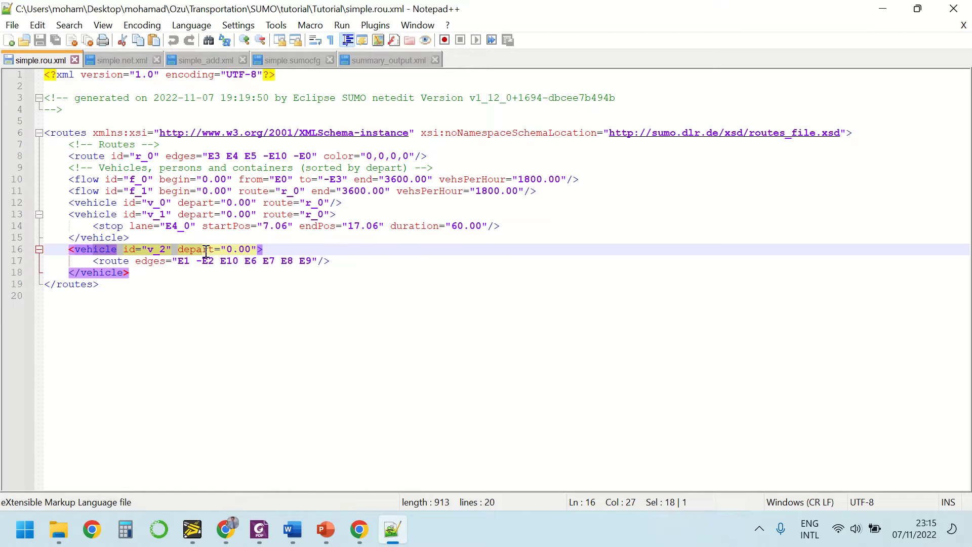
- Open simple_add.xml from the Tutorial folder in Notepad++
left_click(58, 529)
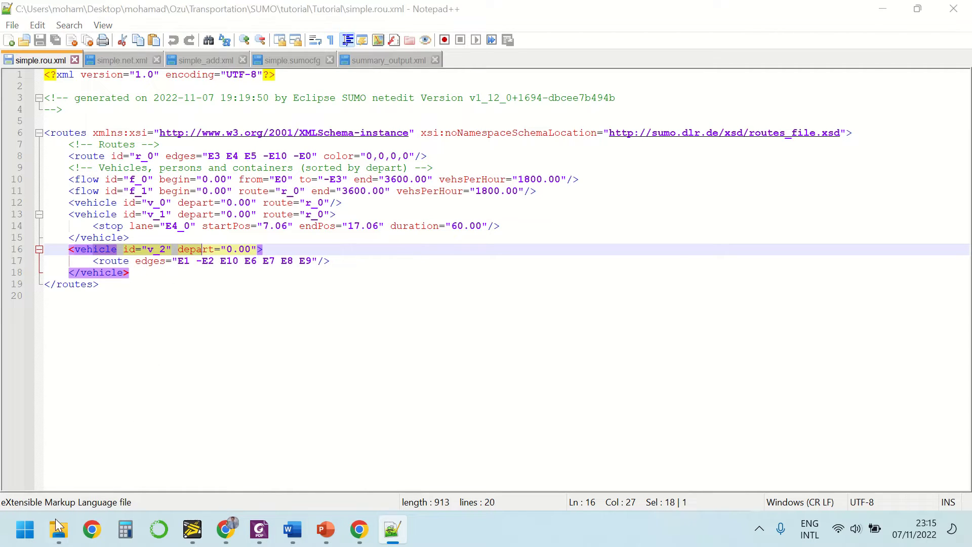
left_click(91, 456)
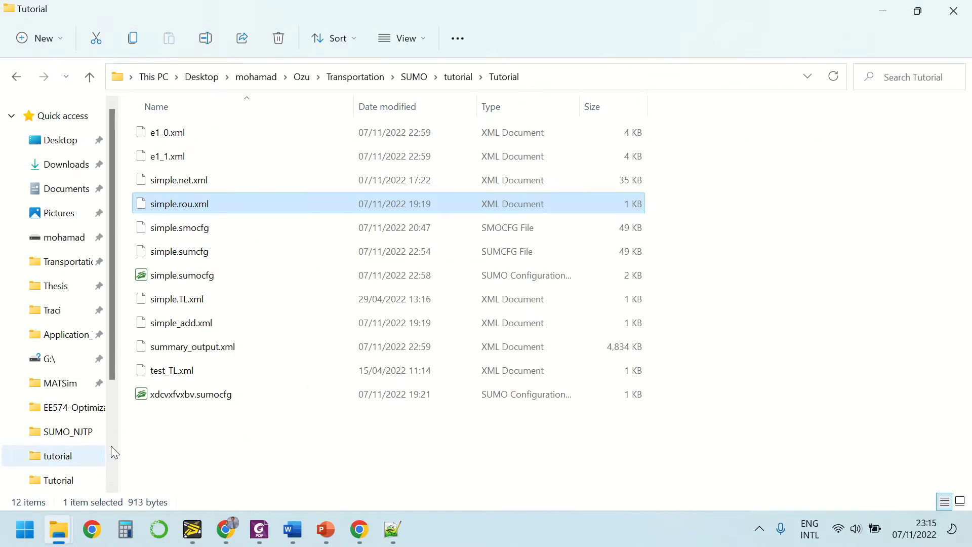
left_click(173, 328)
right_click(174, 327)
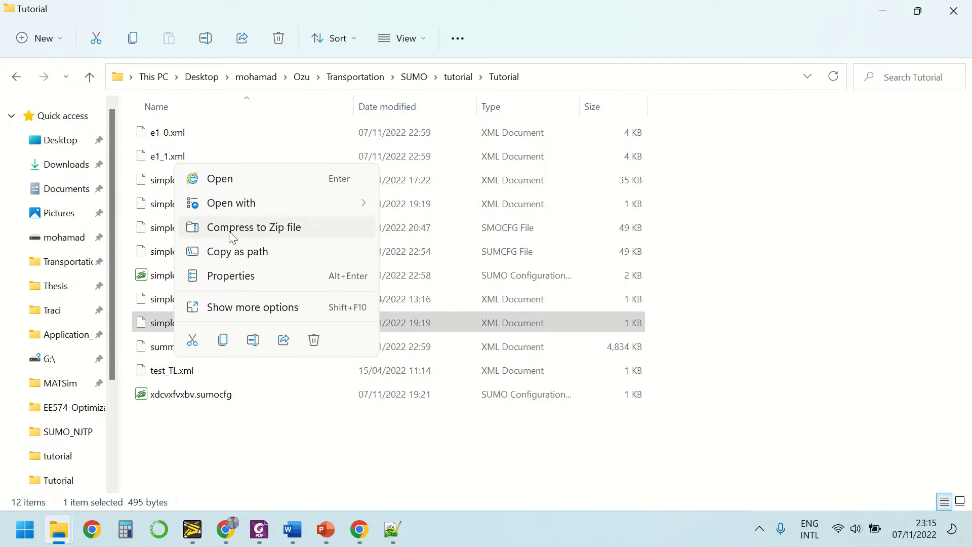
mouse_move(195, 205)
left_click(436, 277)
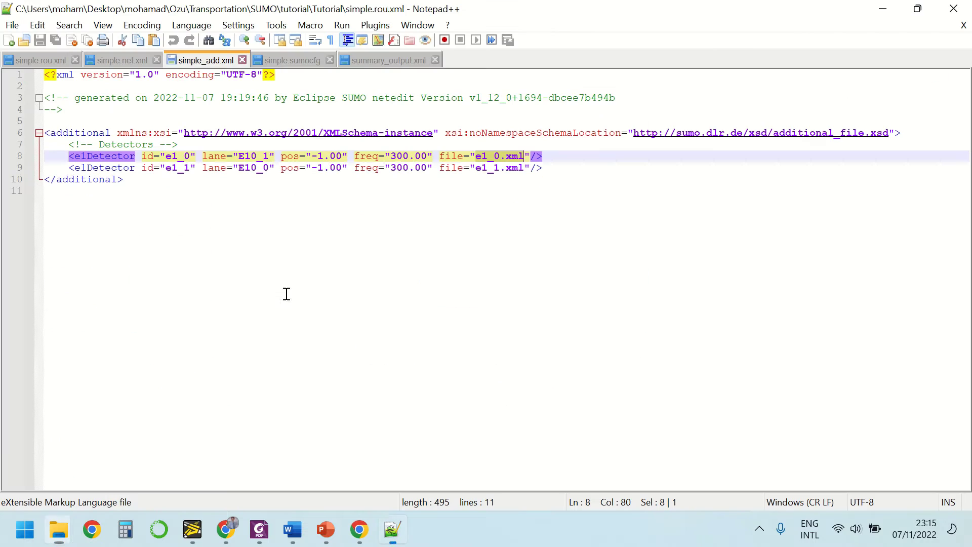
- Switch to NETEDIT, view the two E1 detectors on the approach to the junction, and return to simple_add.xml in Notepad++
left_click(184, 181)
left_click(184, 541)
scroll(798, 269, "up", 3)
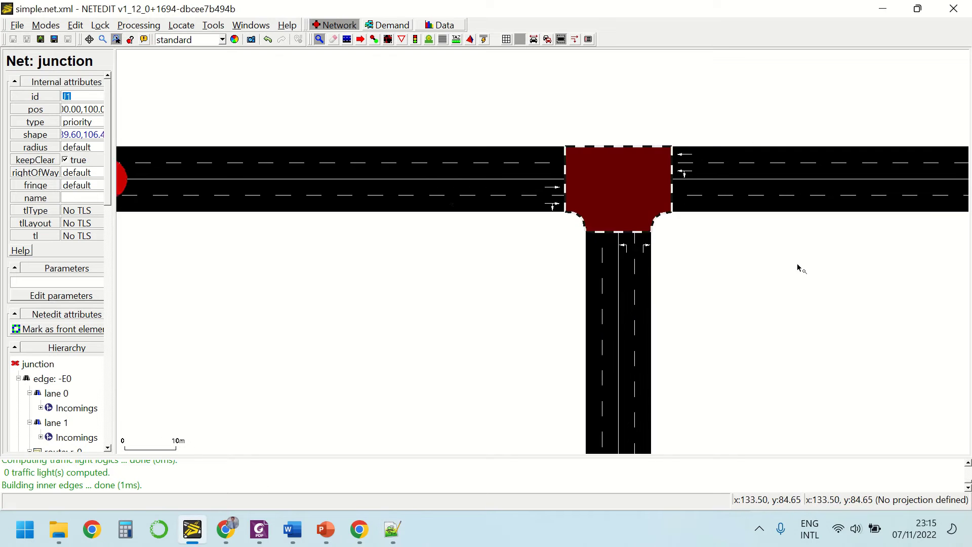
left_click_drag(248, 254, 449, 238)
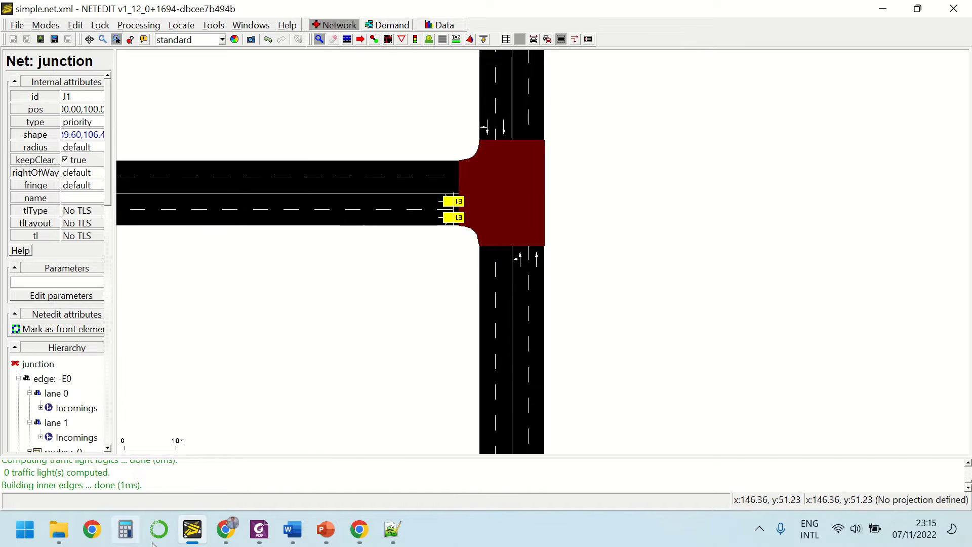
left_click(393, 529)
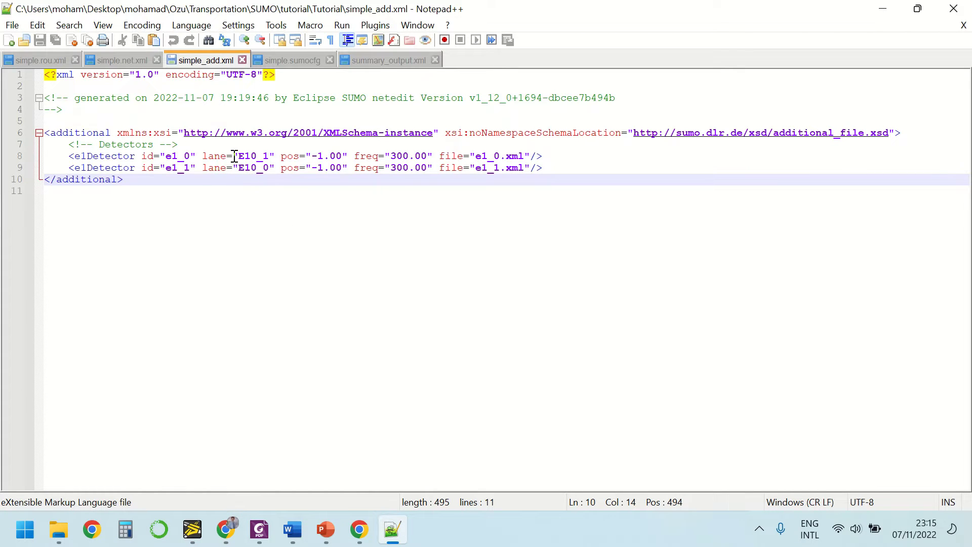
- Examine the definition of detector e1_0, highlighting its pos, lane, freq and file attributes
left_click_drag(232, 155, 342, 157)
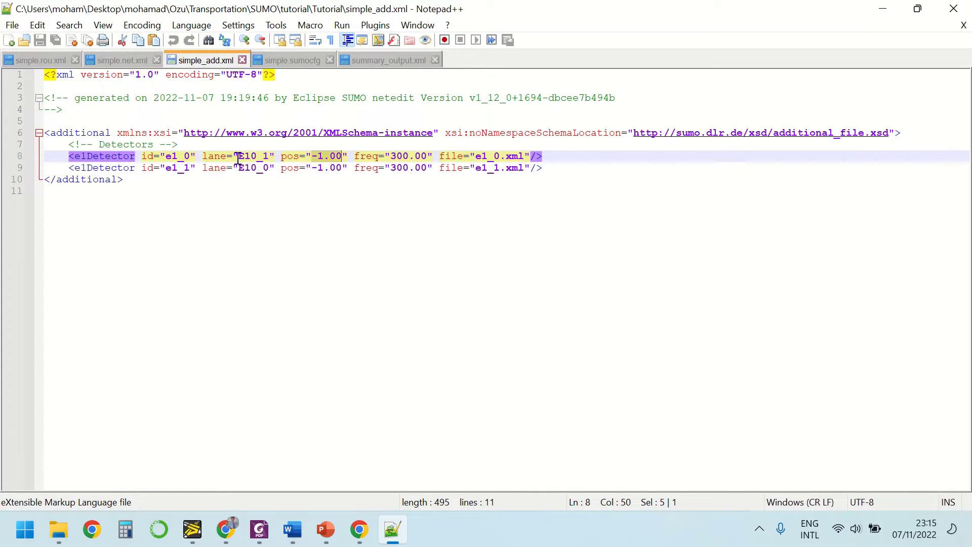
left_click_drag(238, 157, 271, 156)
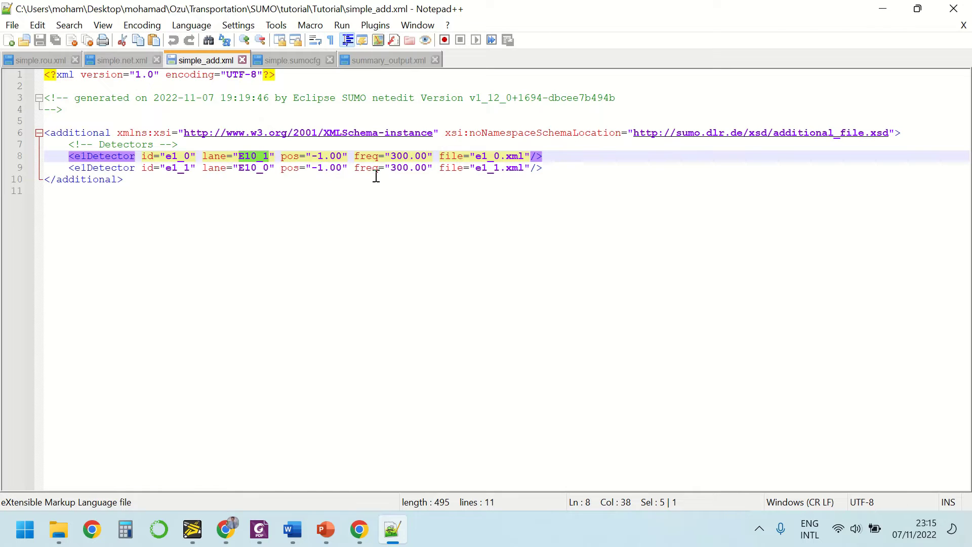
left_click(367, 157)
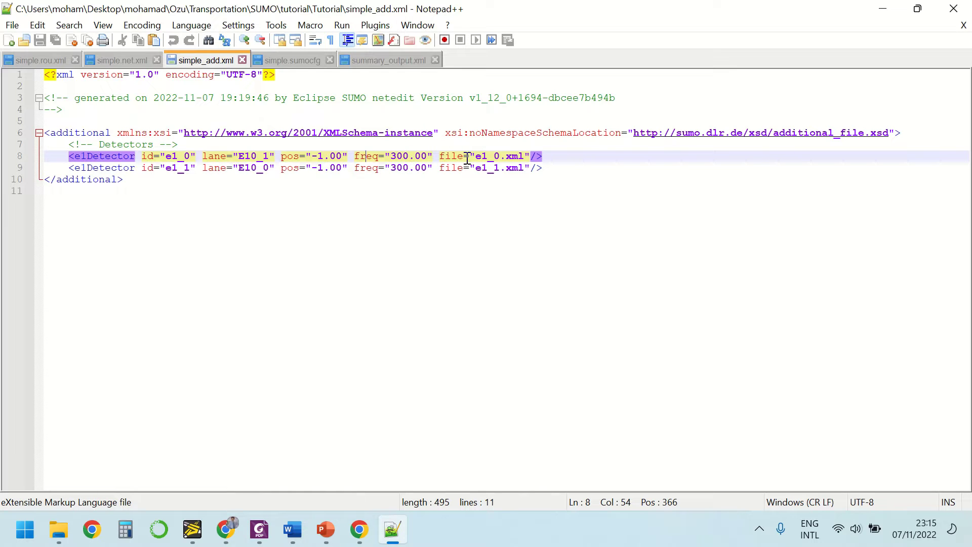
left_click_drag(474, 155, 526, 156)
left_click(495, 155)
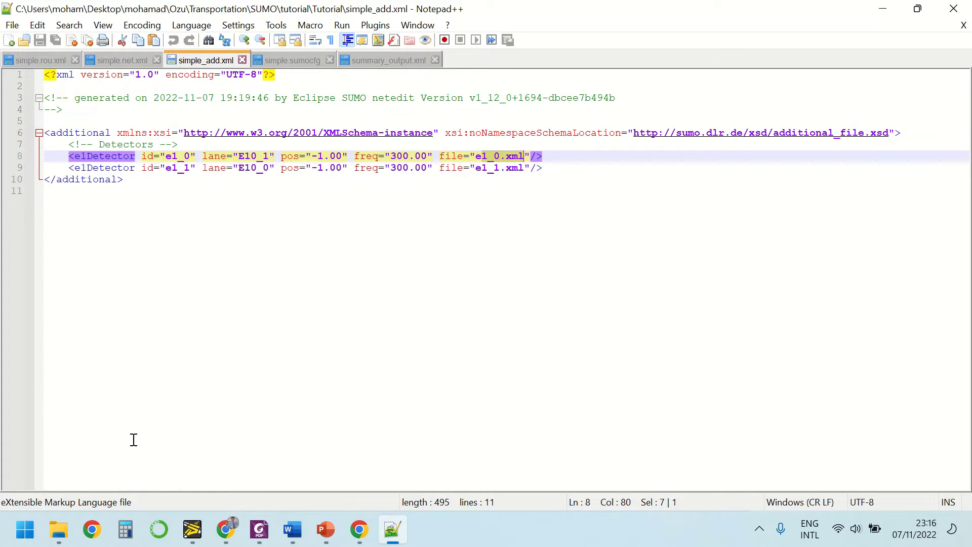
- Switch to the Tutorial folder in File Explorer and open a command prompt at that location
mouse_move(60, 528)
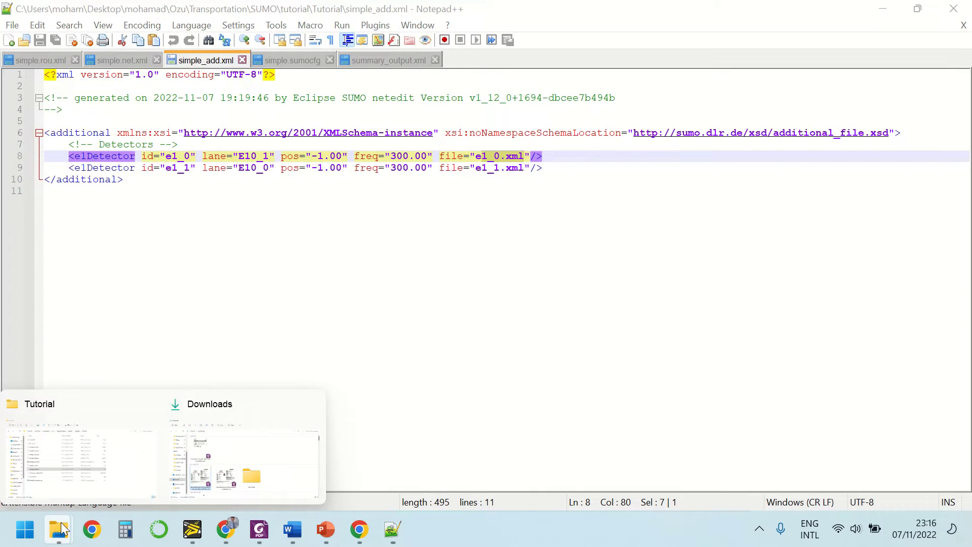
left_click(81, 451)
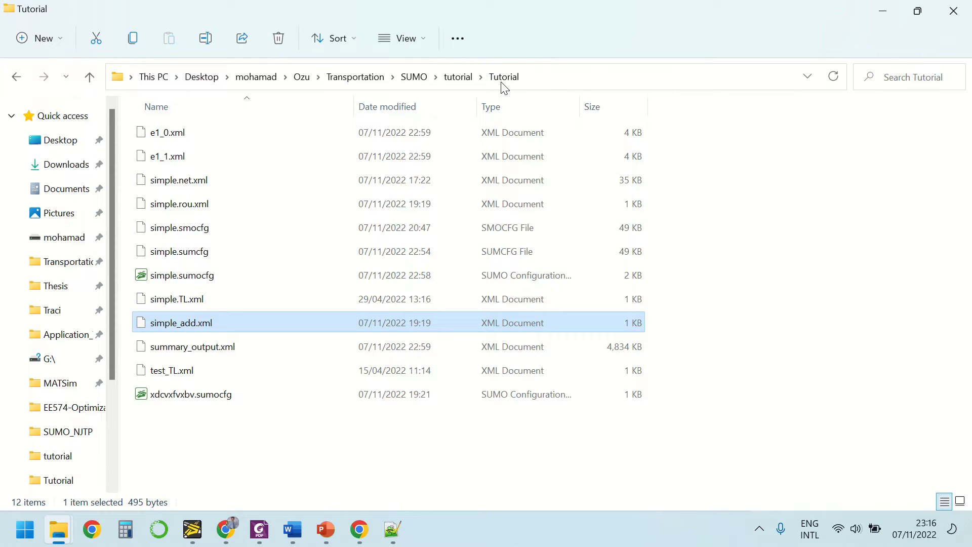
left_click(552, 80)
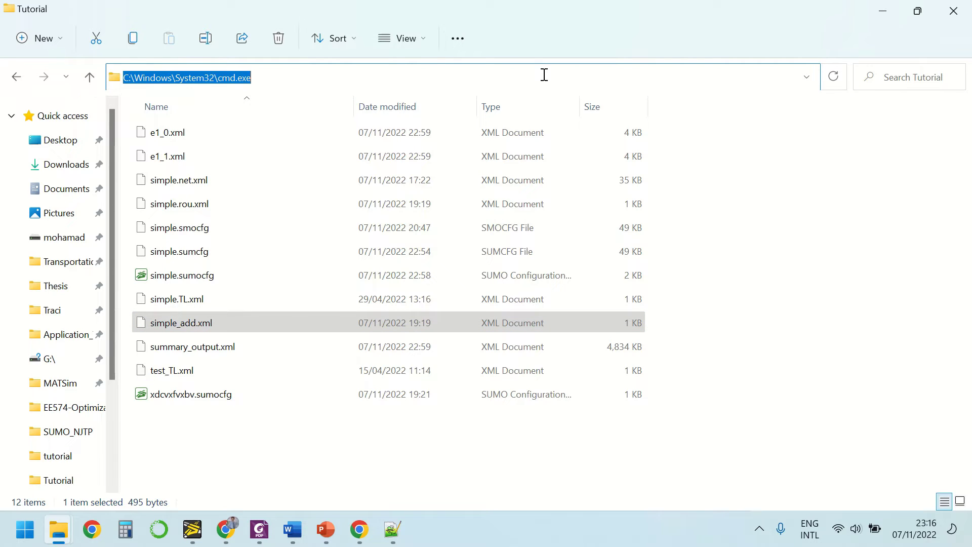
type("cmd")
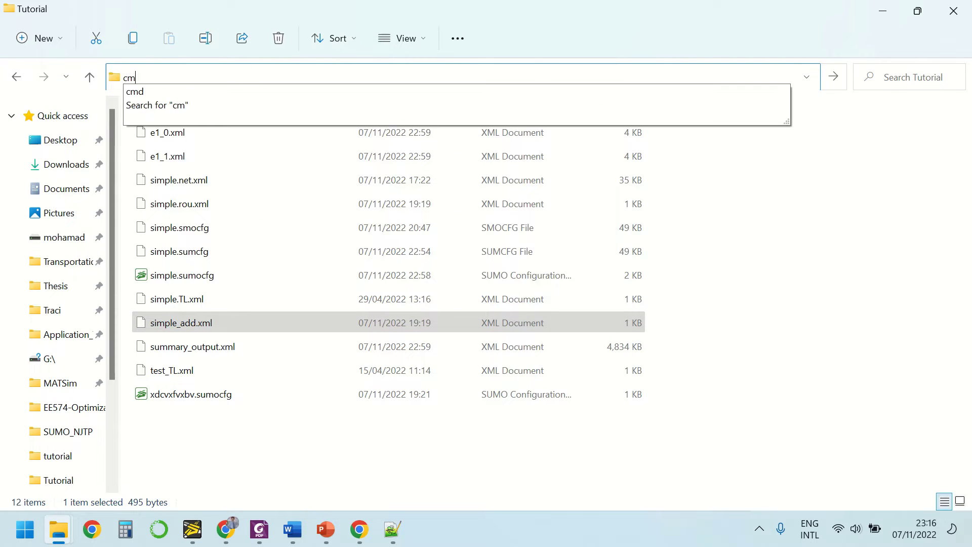
key("Return")
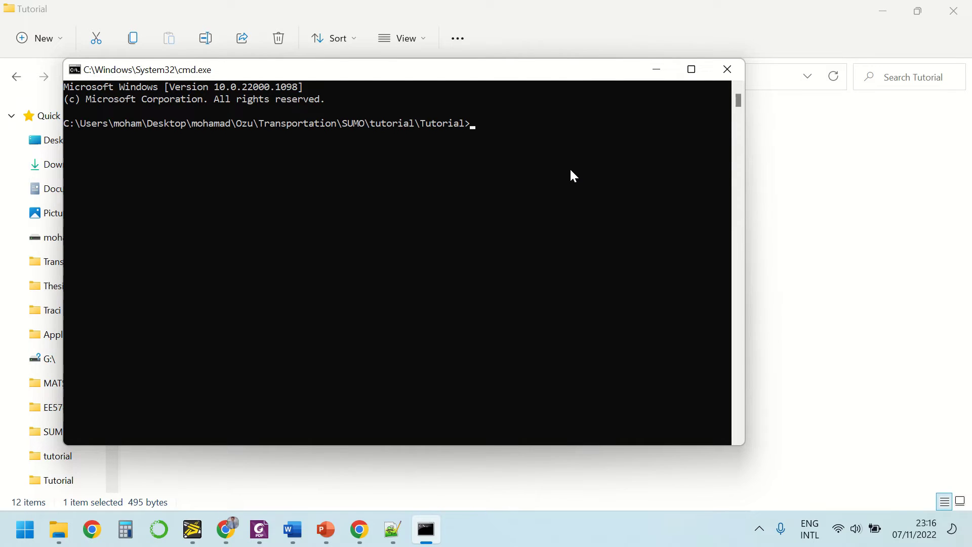
- Generate a SUMO configuration template by running "sumo --save-template simple.sumocfg"
type("sumo --save-template")
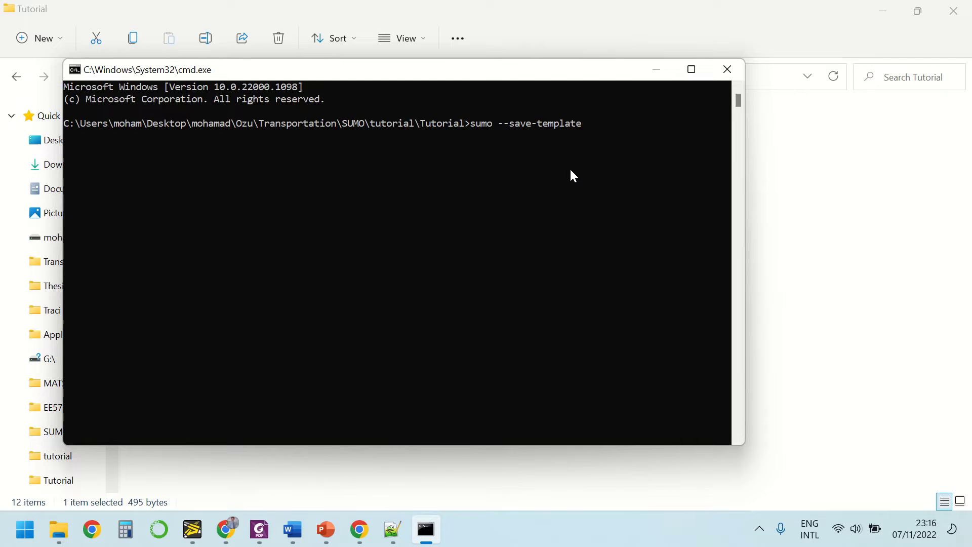
type("simple.sumocfg")
key("Return")
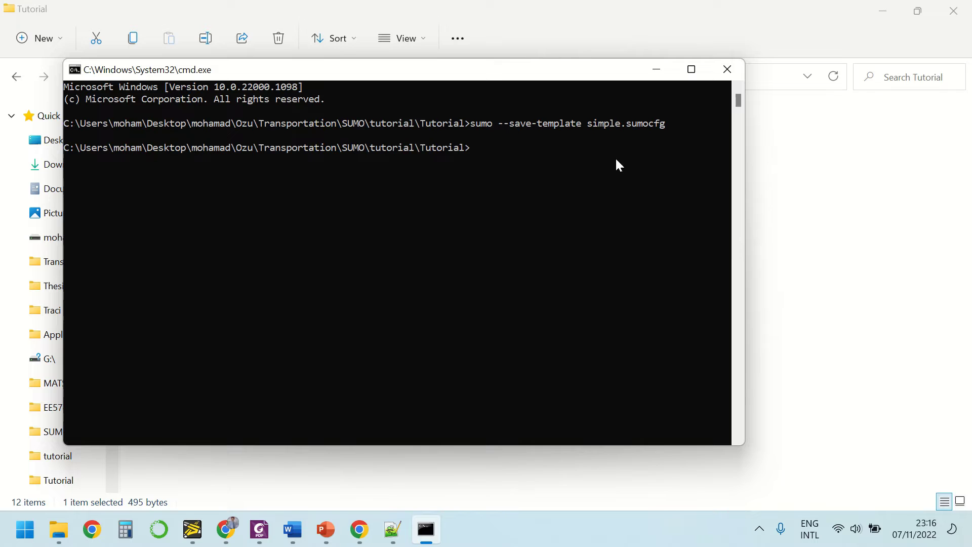
- Open simple.sumocfg from the Tutorial folder in Notepad++, reload its new contents, and close summary_output.xml
left_click(831, 250)
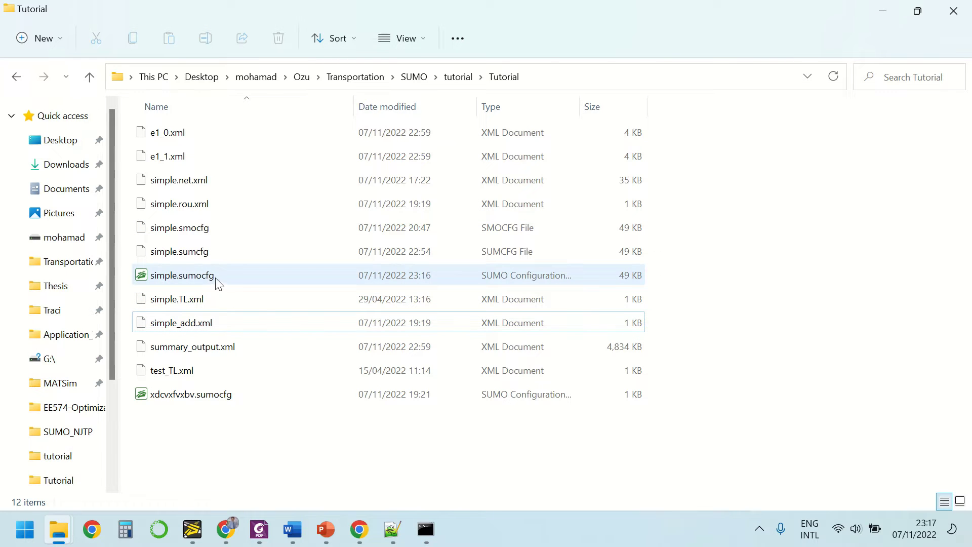
left_click(189, 281)
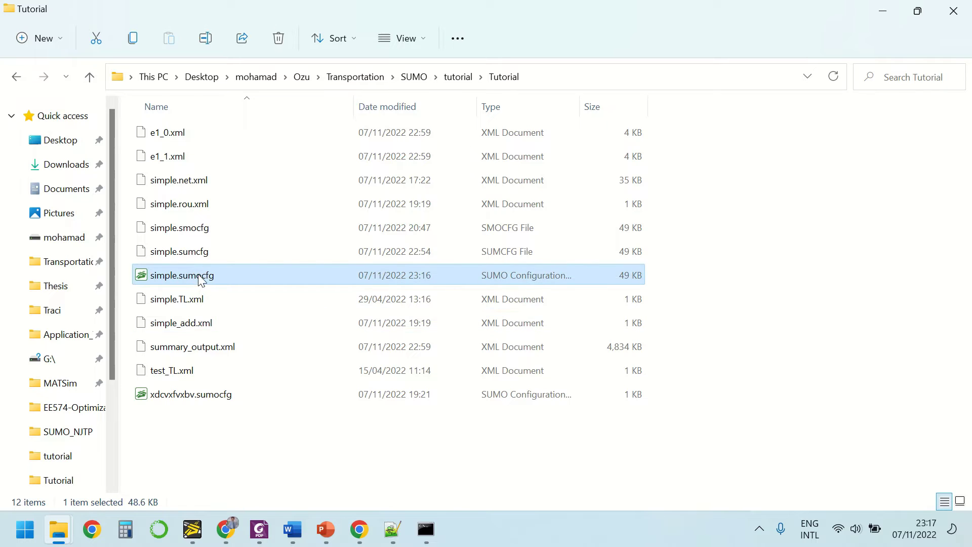
right_click(178, 277)
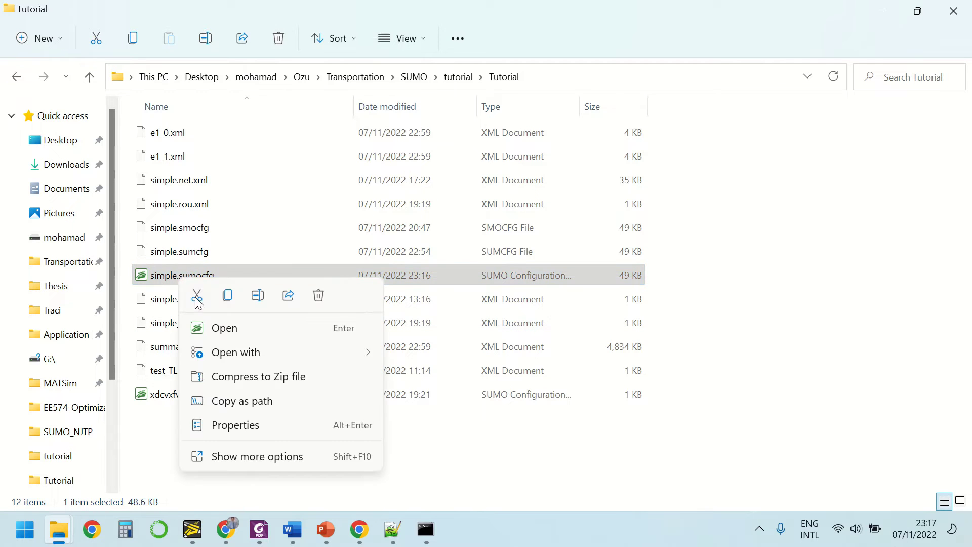
mouse_move(242, 359)
left_click(467, 379)
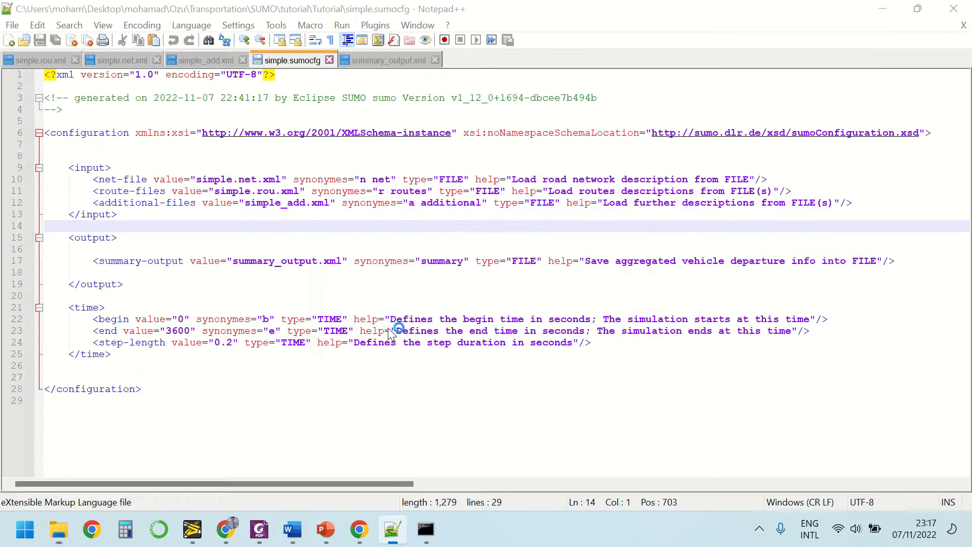
left_click(550, 336)
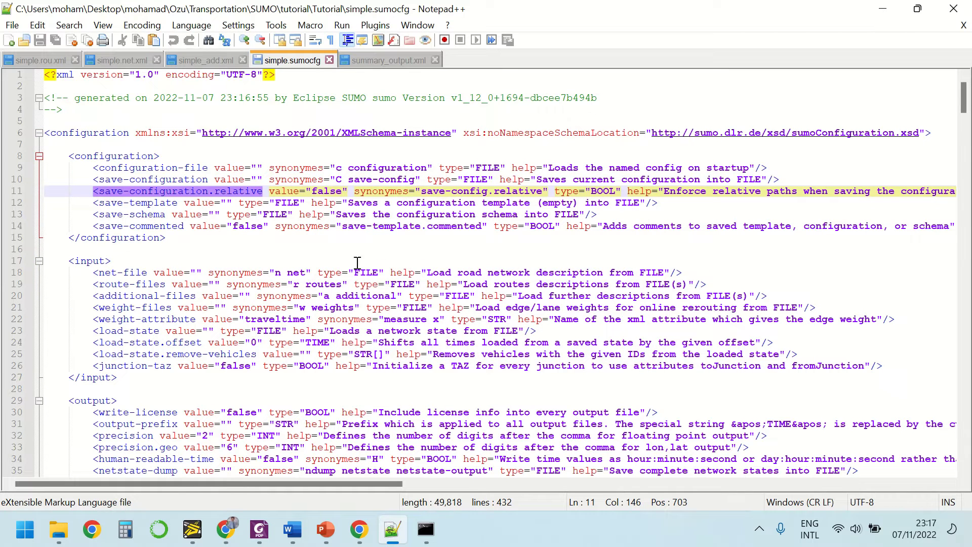
left_click(435, 60)
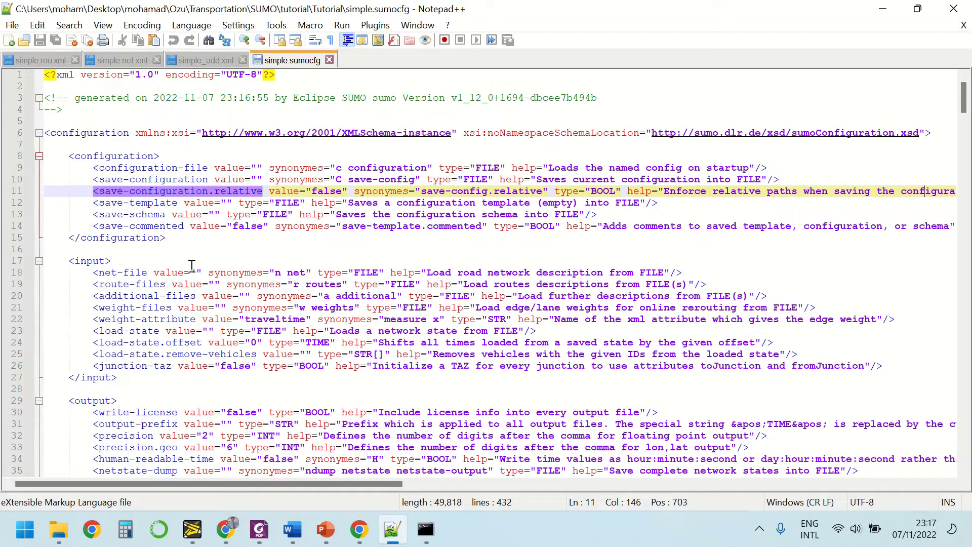
- Delete the nested configuration section above the input section in simple.sumocfg
scroll(192, 265, "down", 16)
scroll(230, 289, "up", 18)
left_click_drag(172, 239, 41, 157)
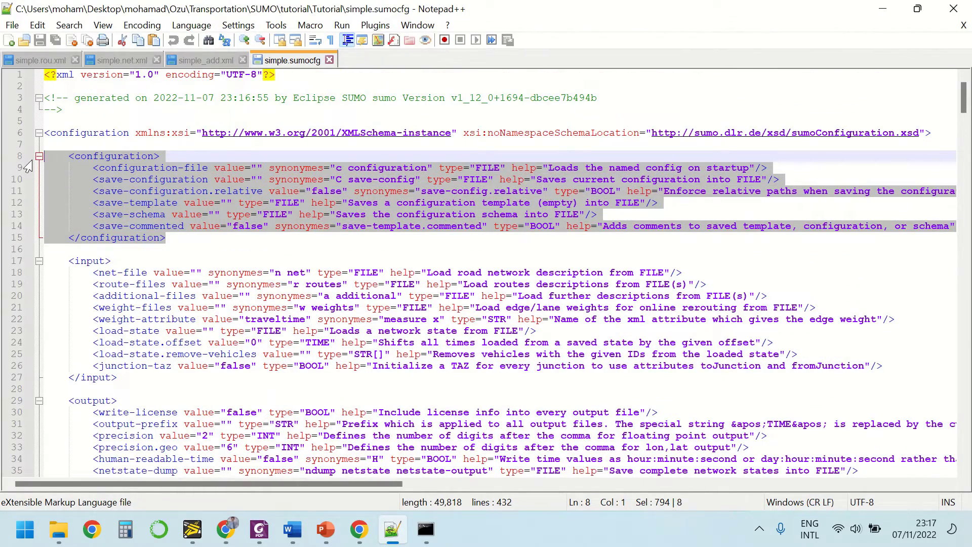
key("BackSpace")
key("BackSpace")
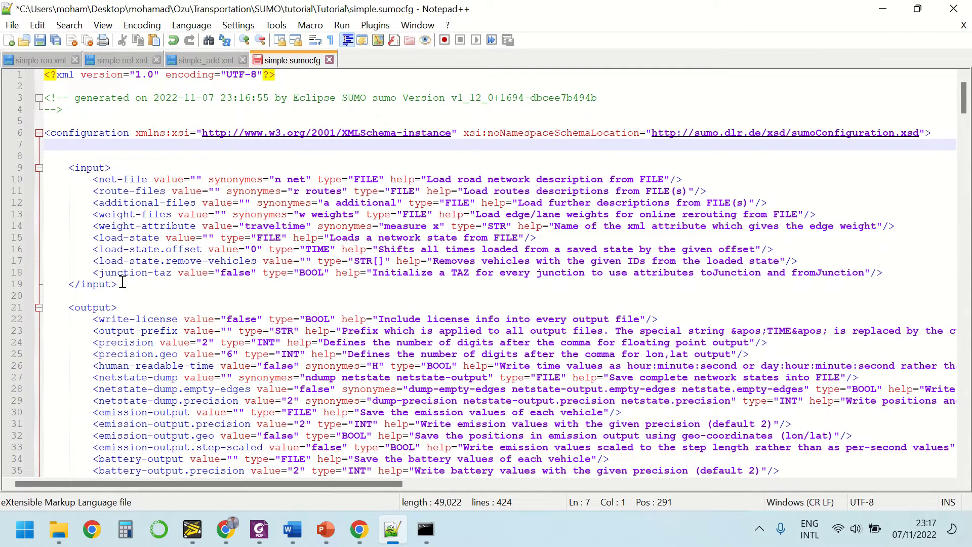
- Delete the input options from weight-files through junction-taz, keeping only net-file, route-files and additional-files
left_click_drag(901, 274, 36, 216)
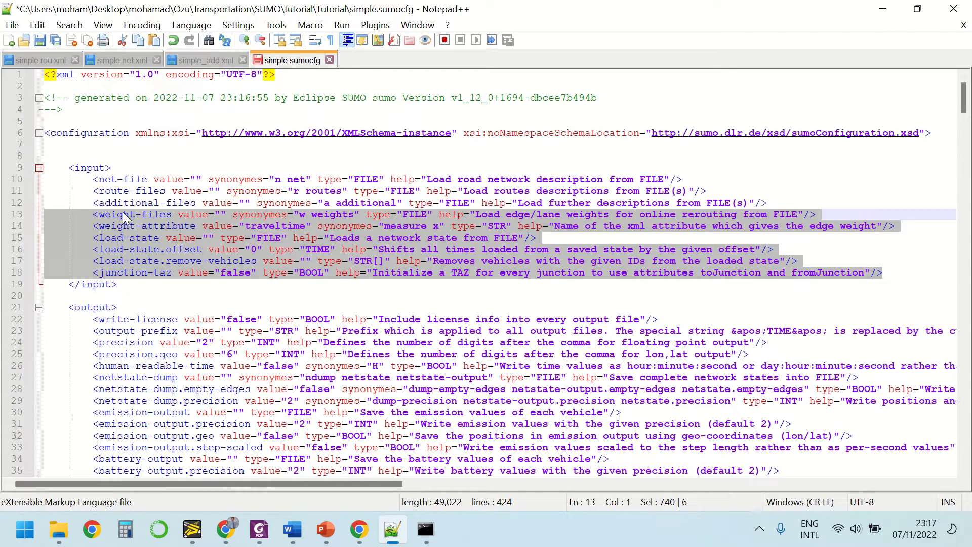
key("Delete")
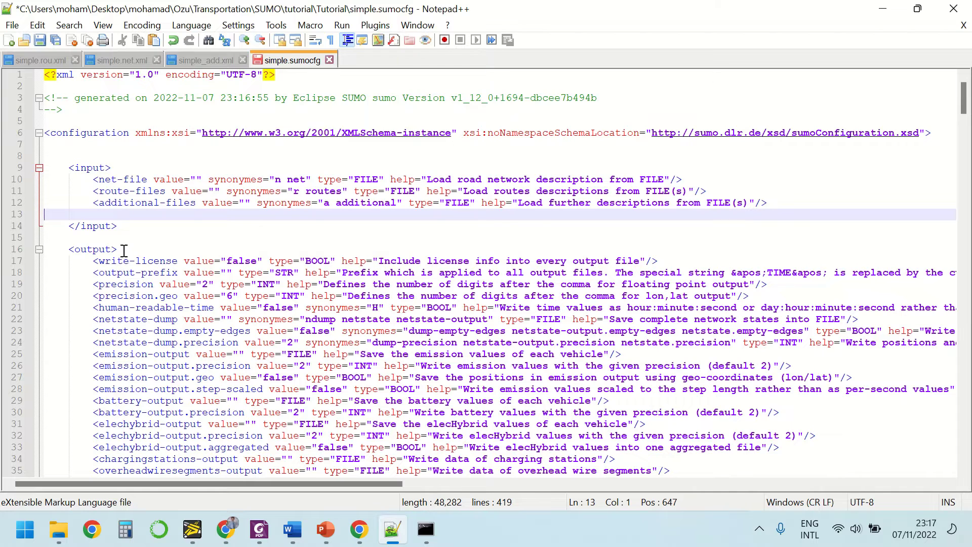
key("BackSpace")
- Look through the available options in the output section of simple.sumocfg
scroll(127, 289, "down", 2)
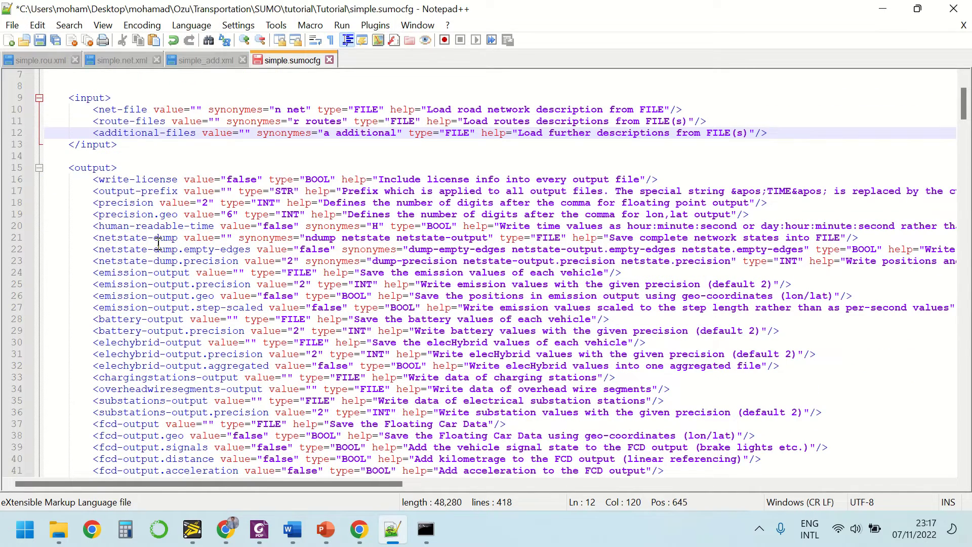
scroll(219, 273, "down", 18)
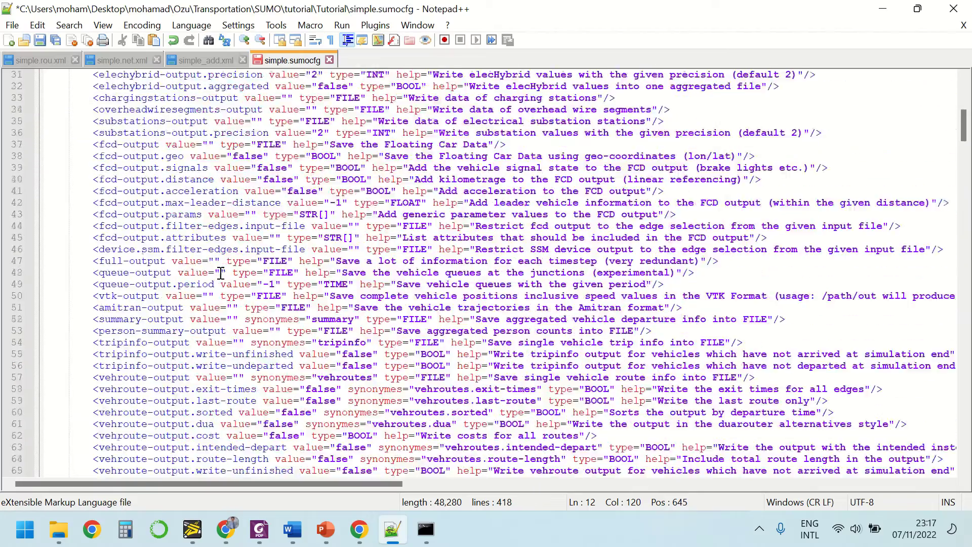
scroll(224, 275, "up", 18)
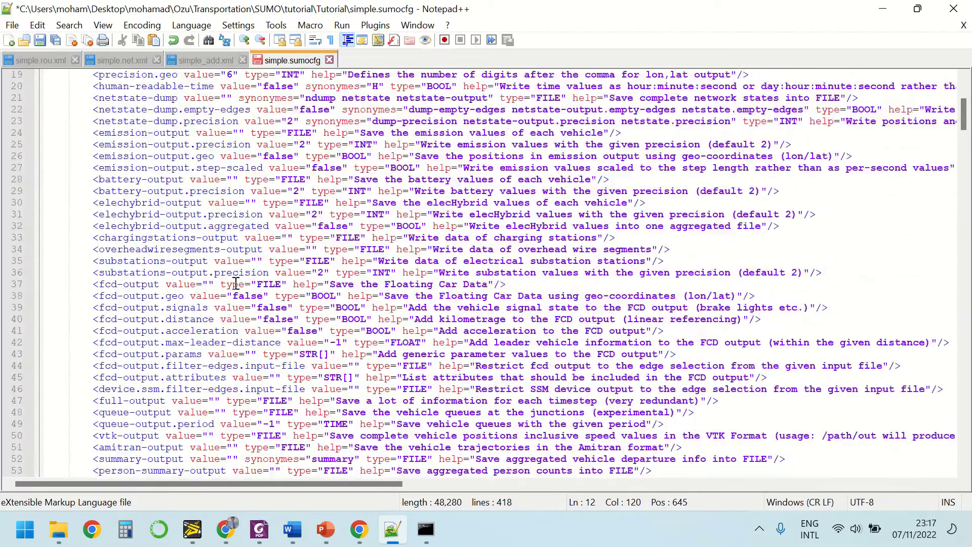
scroll(236, 283, "down", 3)
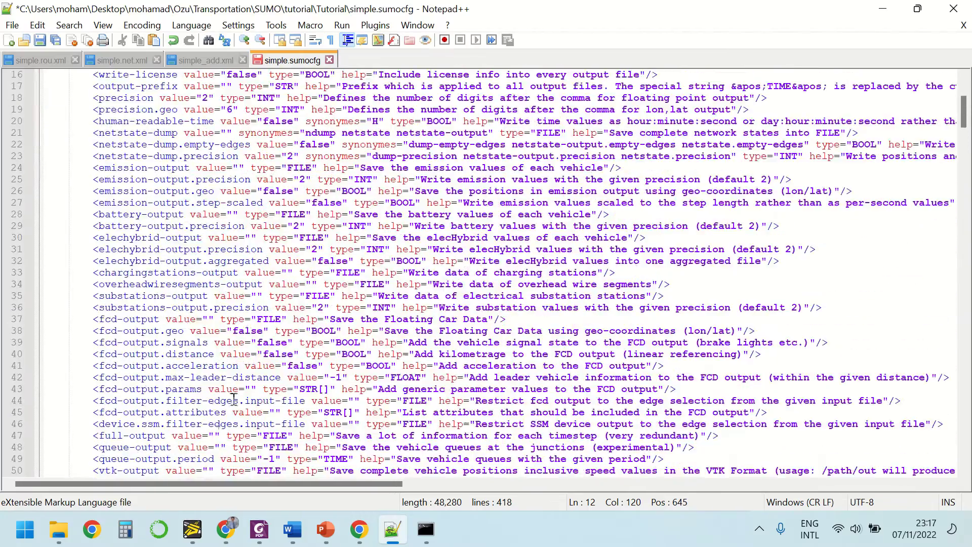
scroll(236, 388, "up", 4)
scroll(263, 329, "down", 2)
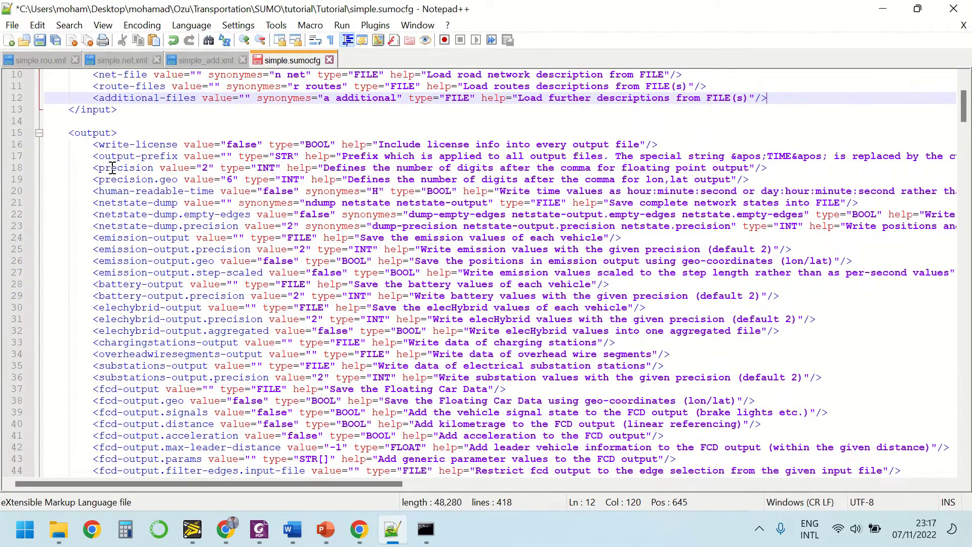
left_click_drag(105, 148, 232, 226)
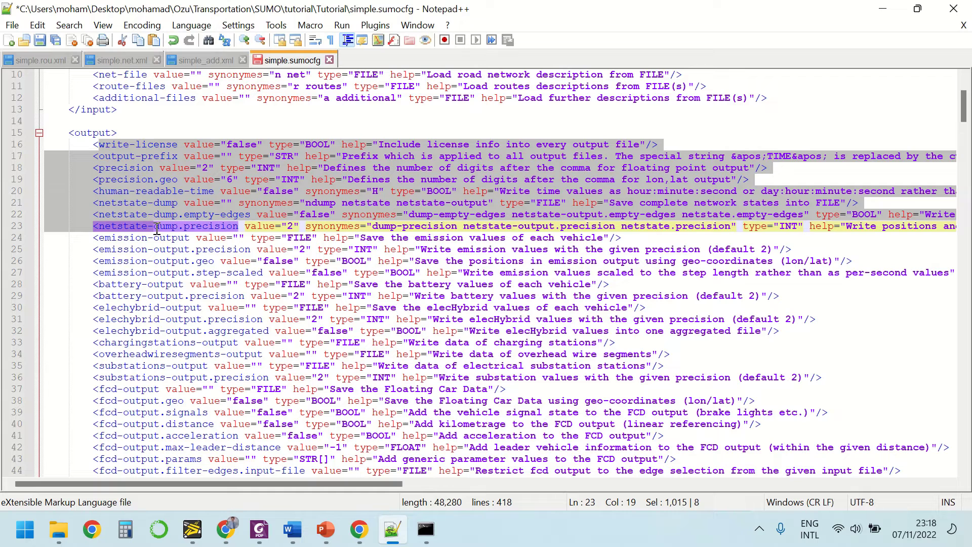
left_click(495, 192)
- Examine the help descriptions of the write-license and output-prefix options, highlighting their text
left_click(380, 149)
key("ctrl+shift+Right")
key("ctrl+shift+Right")
key("ctrl+shift+Right")
key("ctrl+shift+Right")
key("ctrl+shift+Right")
key("ctrl+shift+Right")
key("ctrl+shift+Right")
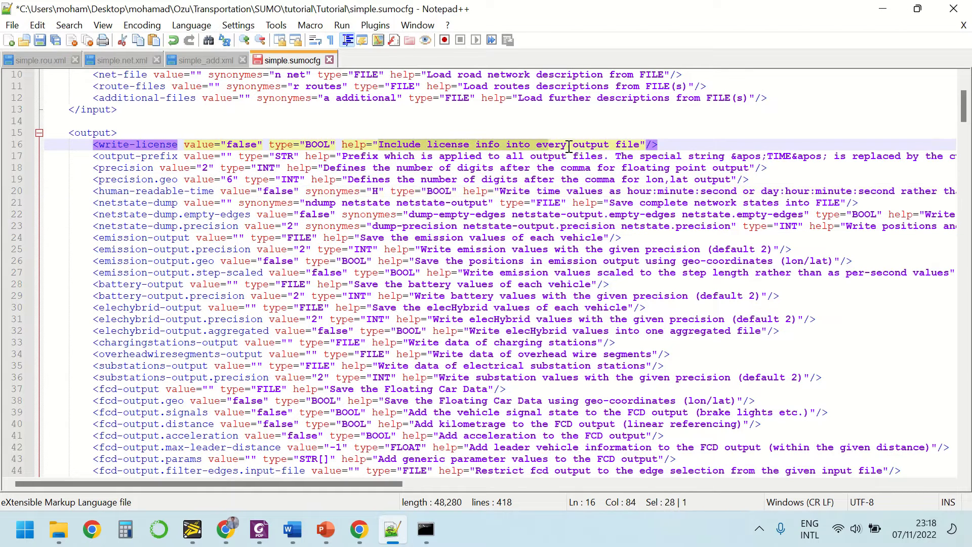
left_click(339, 161)
key("ctrl+shift+Right")
key("ctrl+shift+Right")
key("ctrl+shift+Right")
key("ctrl+shift+Right")
key("ctrl+shift+Right")
key("ctrl+shift+Right")
key("ctrl+shift+Right")
key("ctrl+shift+Right")
key("ctrl+shift+Right")
key("ctrl+shift+Right")
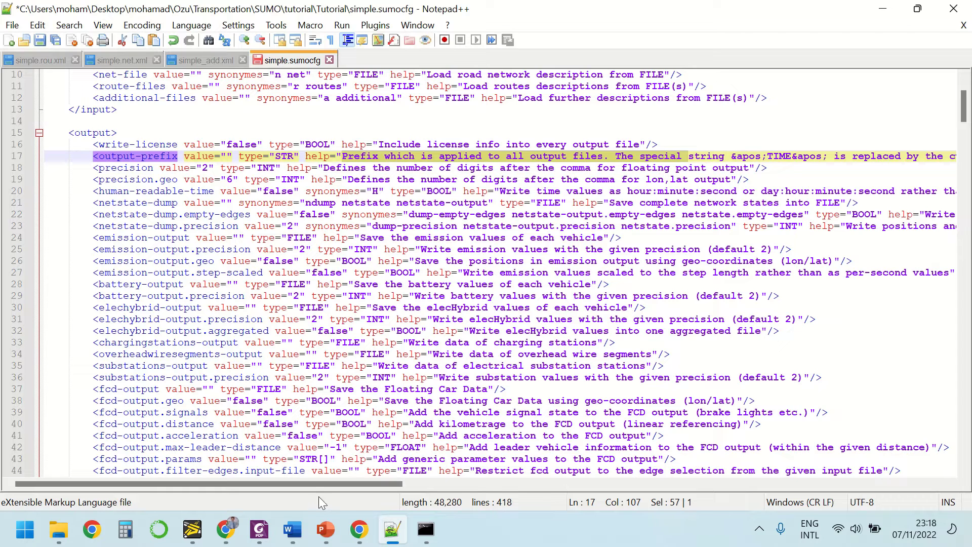
- Switch to the Chrome browser, search the web for "sumo documentation" in the new tab and open the SUMO User Documentation
left_click(360, 528)
left_click(388, 14)
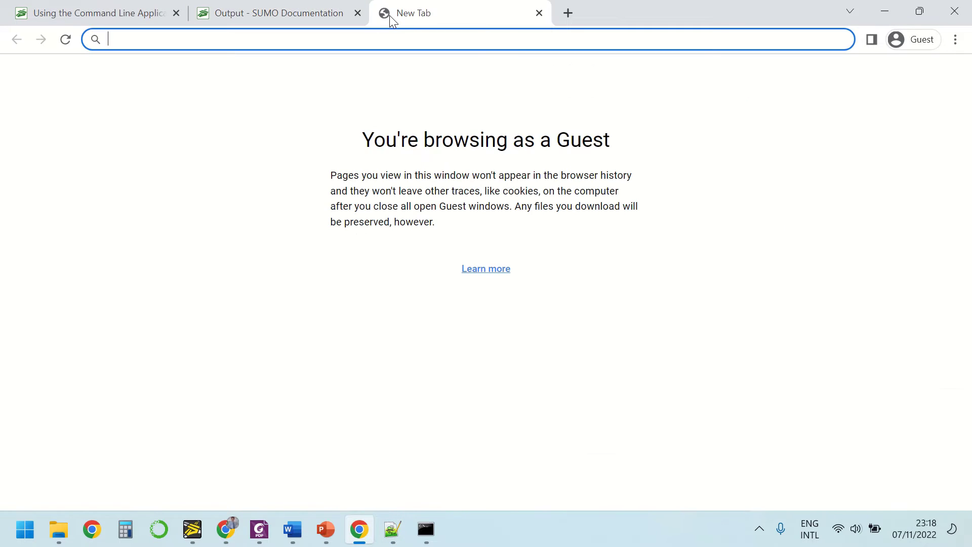
type("sumo")
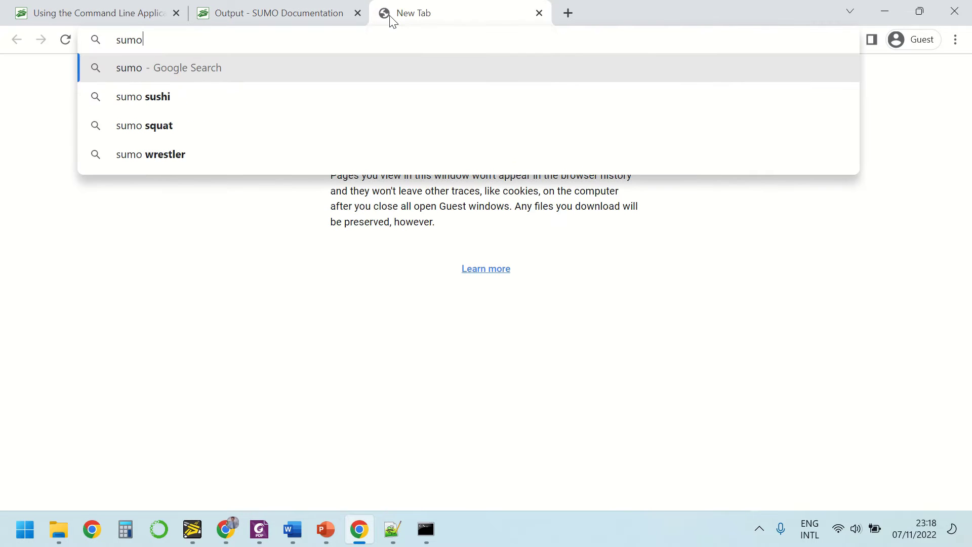
type(" docum")
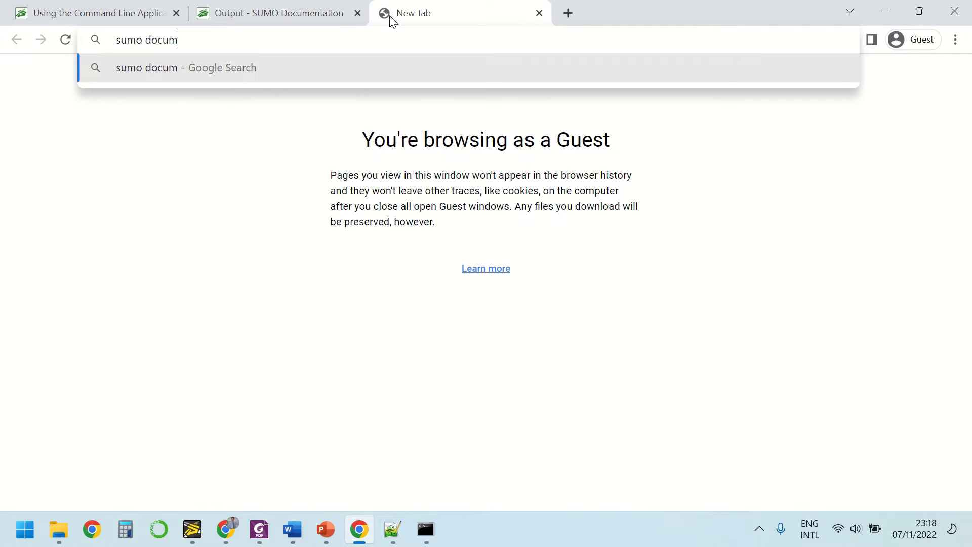
type("entation")
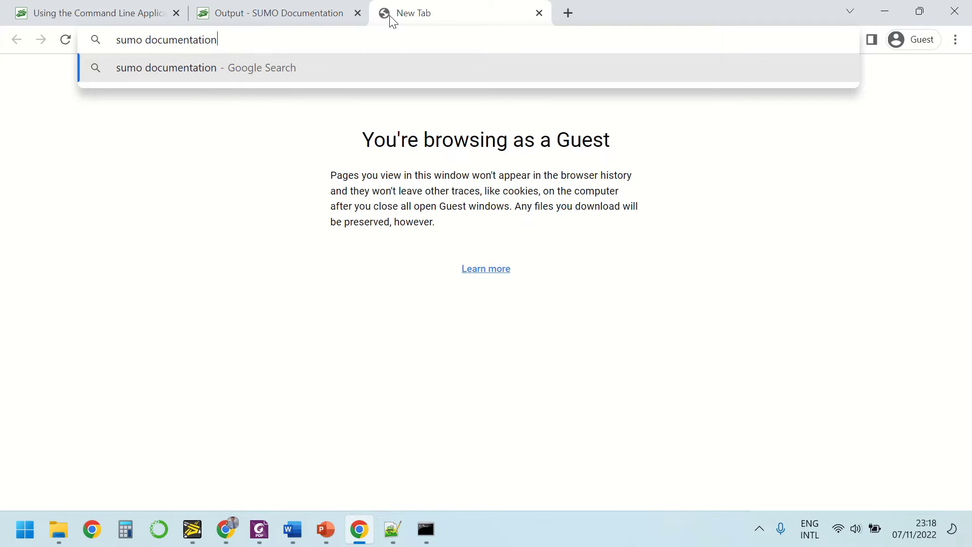
key("Return")
left_click(175, 228)
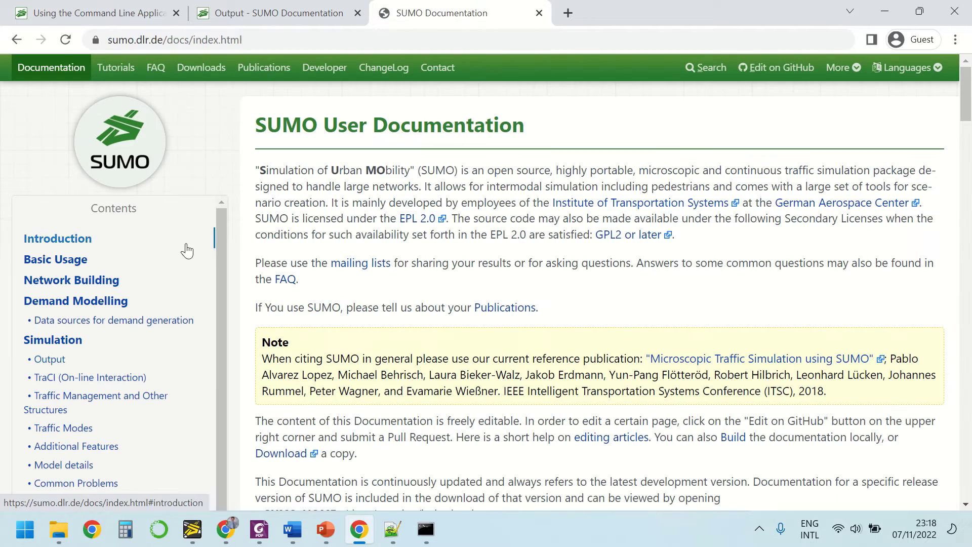
- Open the Simulation output overview from the documentation's Output section and read its introduction down to Available Output Files
left_click(61, 360)
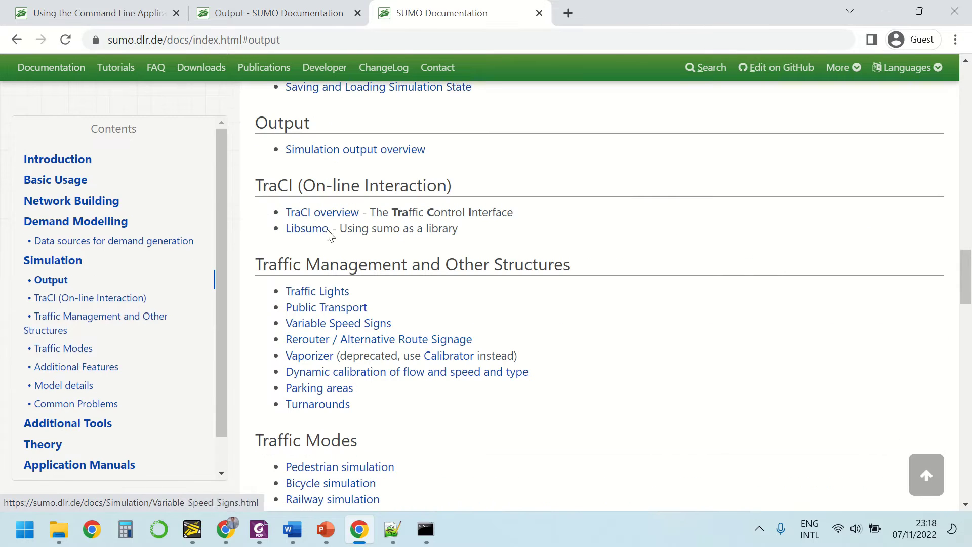
left_click(407, 153)
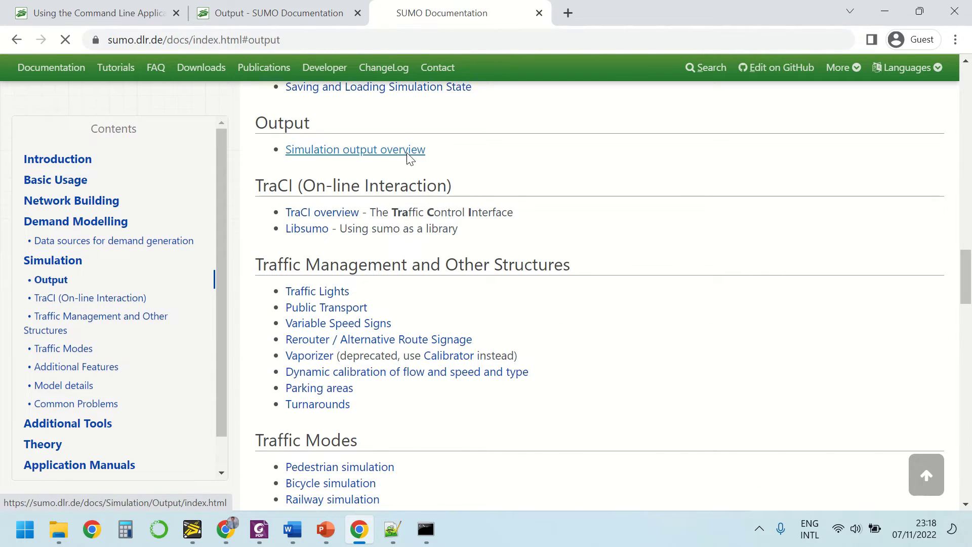
scroll(547, 291, "down", 1)
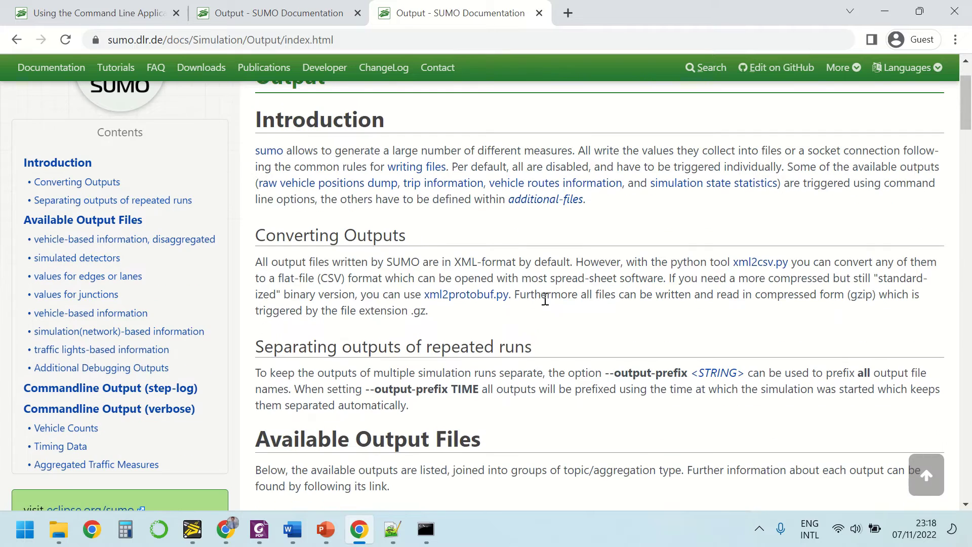
scroll(533, 310, "down", 3)
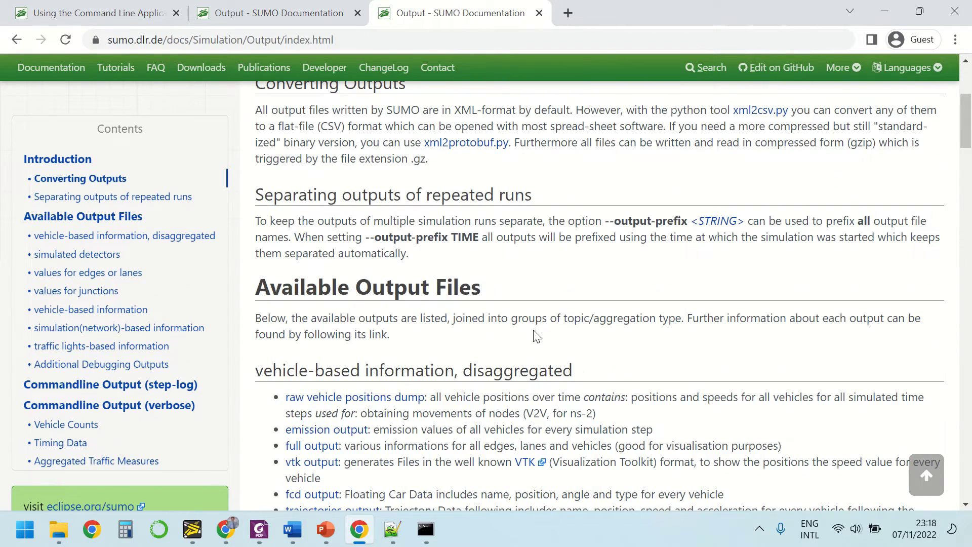
scroll(514, 321, "down", 1)
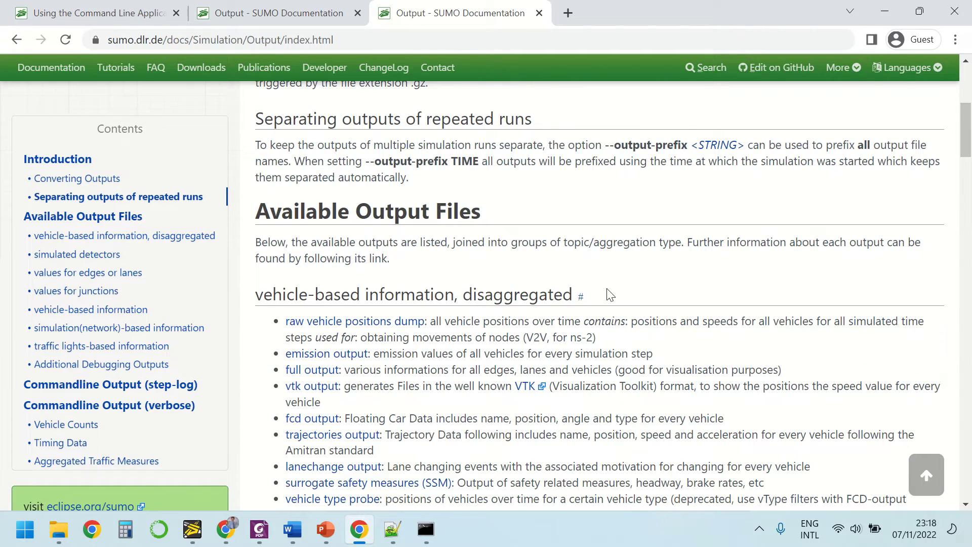
scroll(612, 293, "down", 1)
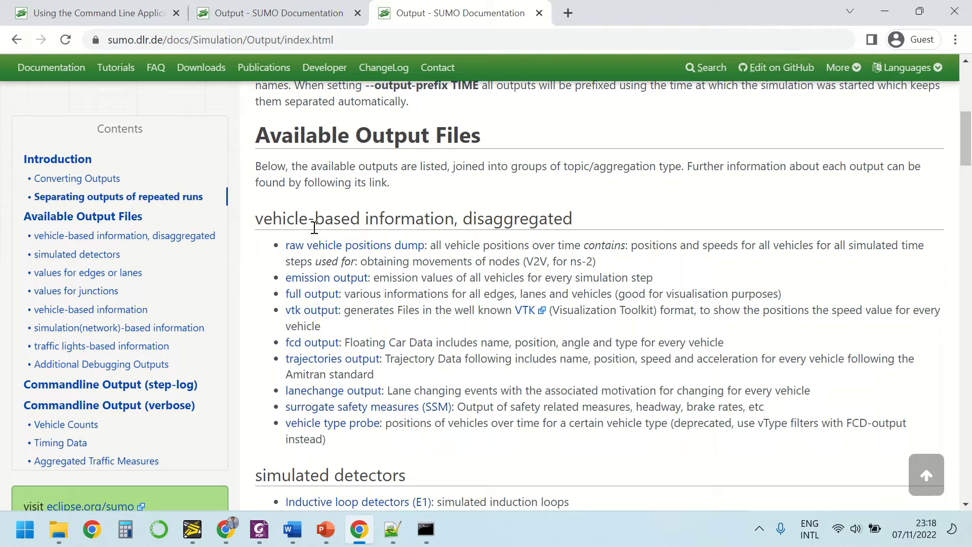
- Examine the available output categories: disaggregated vehicle data, simulated detectors, edges or lanes, junctions, and vehicle-based information
left_click_drag(258, 219, 463, 218)
scroll(464, 219, "down", 3)
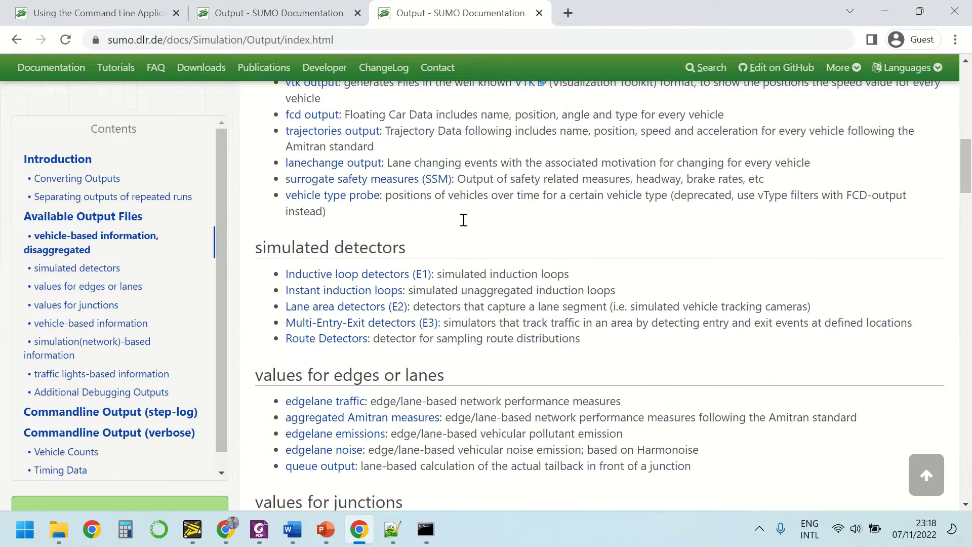
left_click_drag(271, 252, 401, 252)
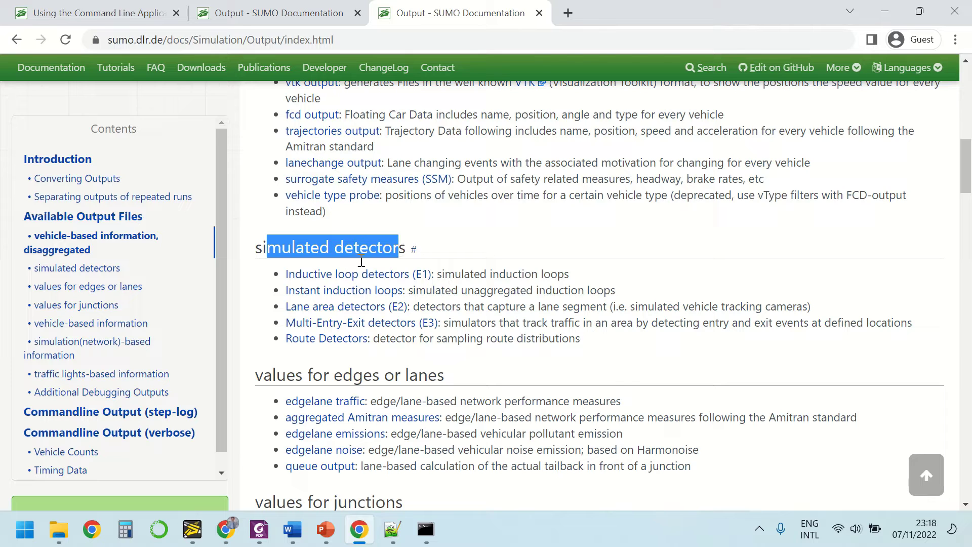
left_click(354, 246)
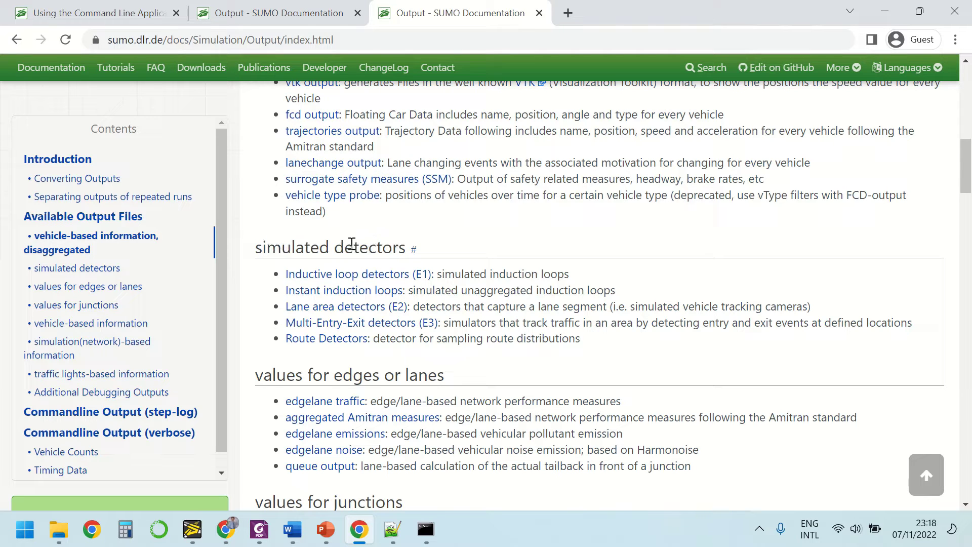
scroll(379, 234, "down", 1)
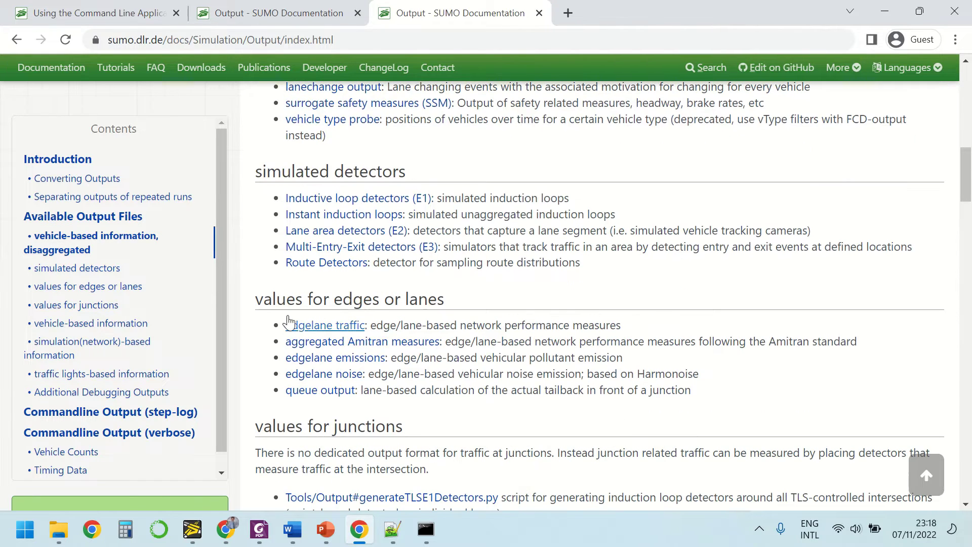
left_click_drag(263, 298, 455, 299)
scroll(557, 291, "down", 1)
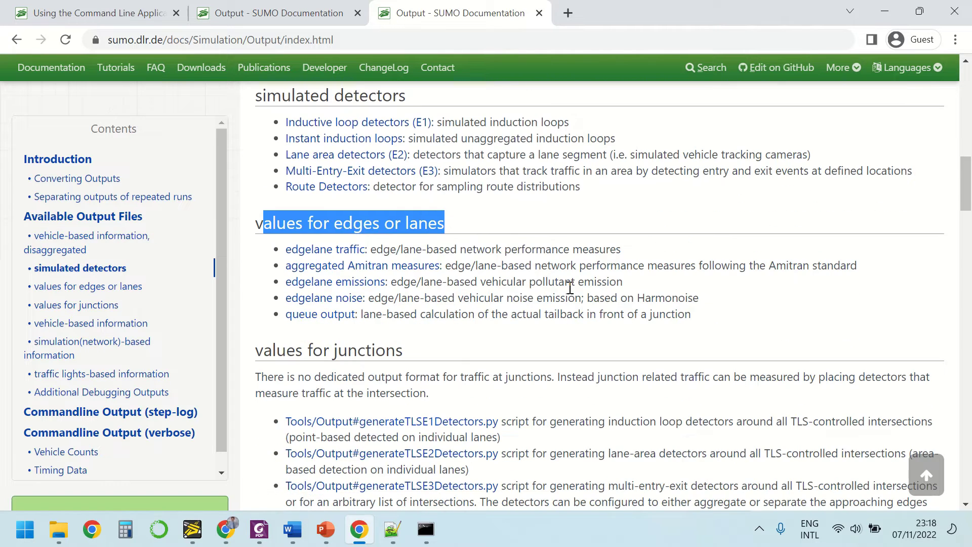
scroll(570, 287, "down", 2)
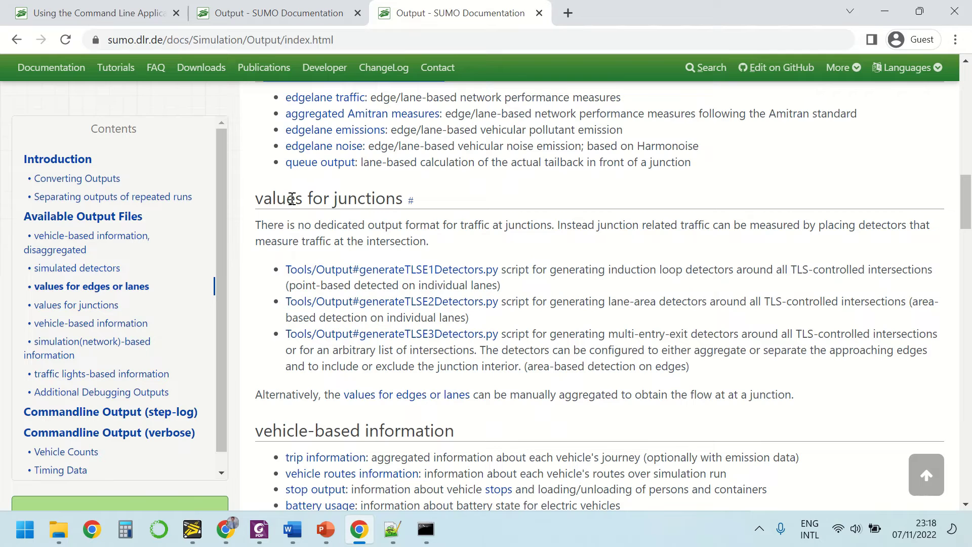
left_click_drag(329, 198, 400, 195)
scroll(553, 238, "down", 1)
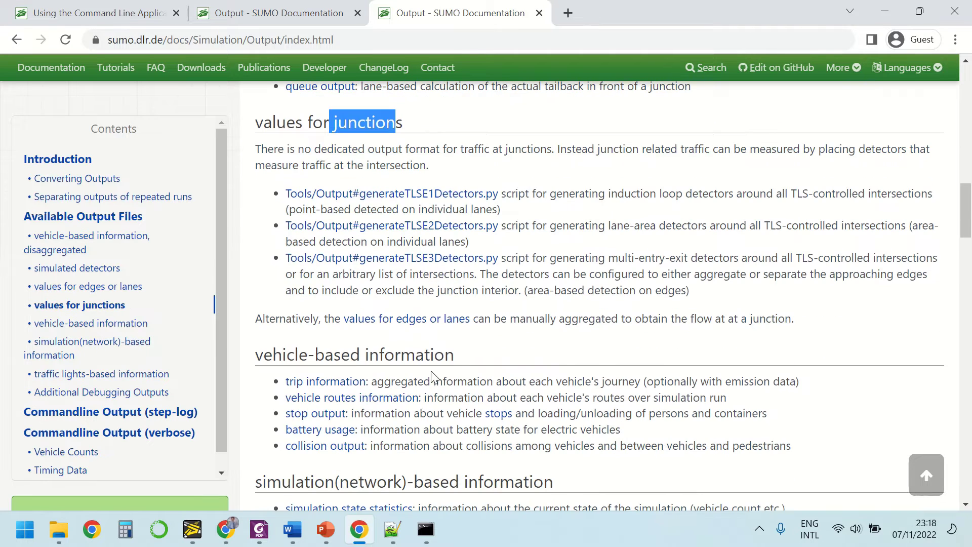
scroll(434, 375, "down", 1)
left_click_drag(294, 280, 413, 281)
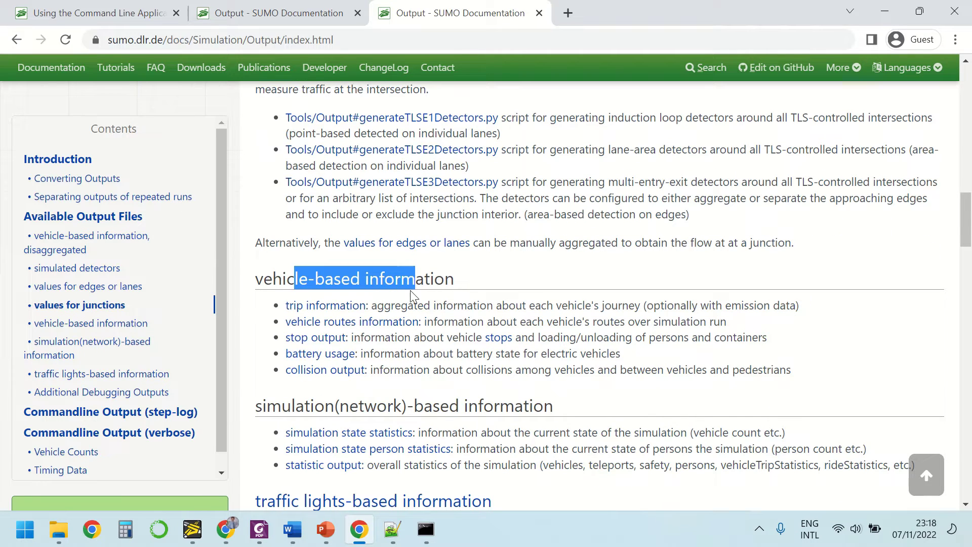
left_click(305, 280)
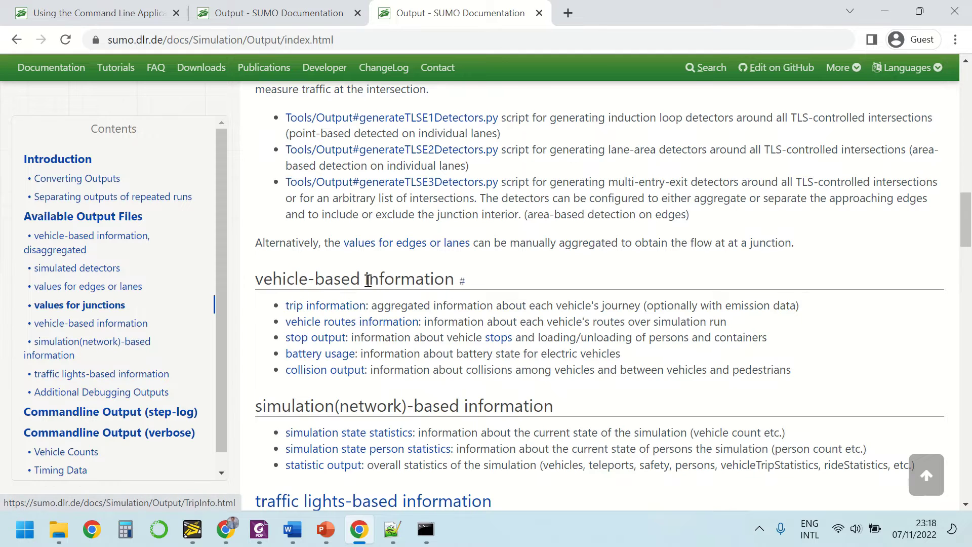
- Open the trip information page and review how TripInfo output is enabled and formatted
left_click(330, 305)
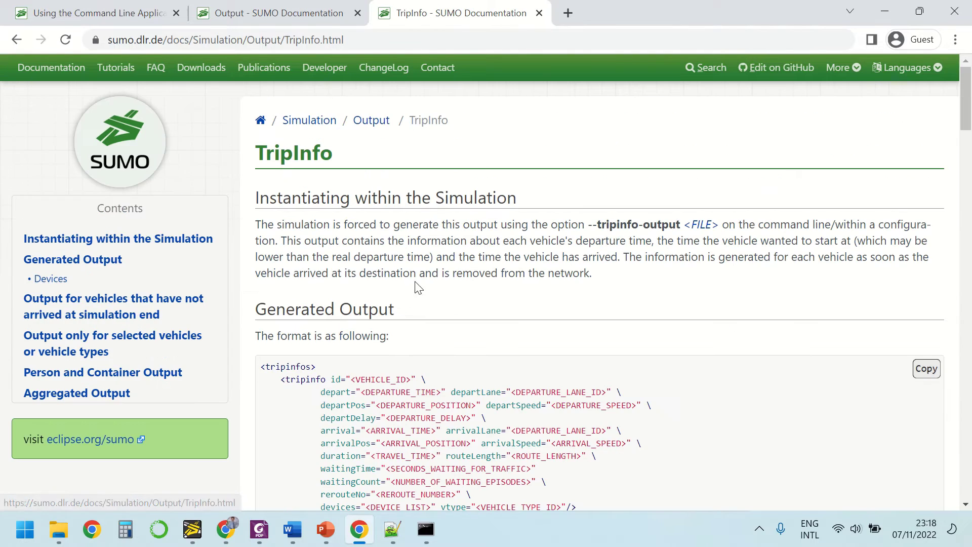
scroll(560, 244, "down", 1)
scroll(557, 243, "down", 4)
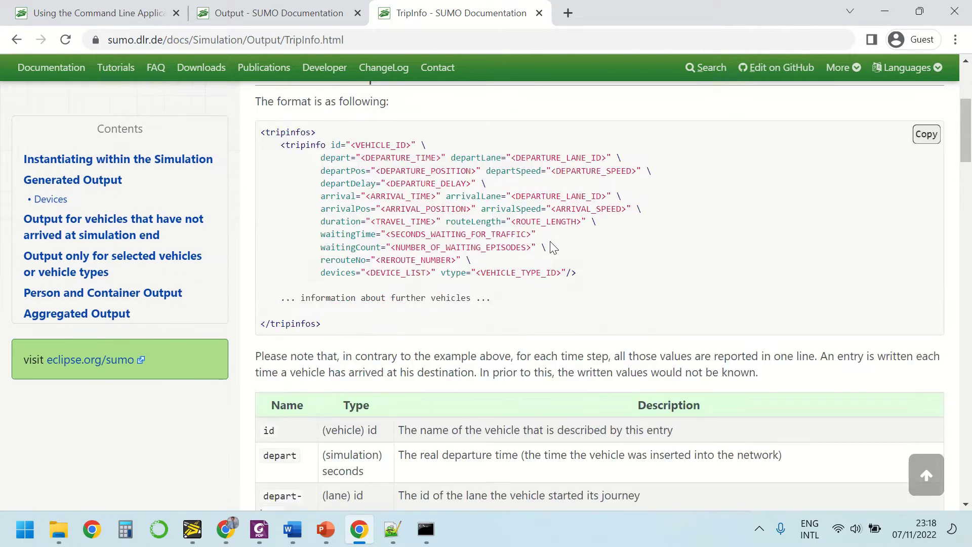
scroll(551, 241, "up", 3)
scroll(553, 239, "down", 5)
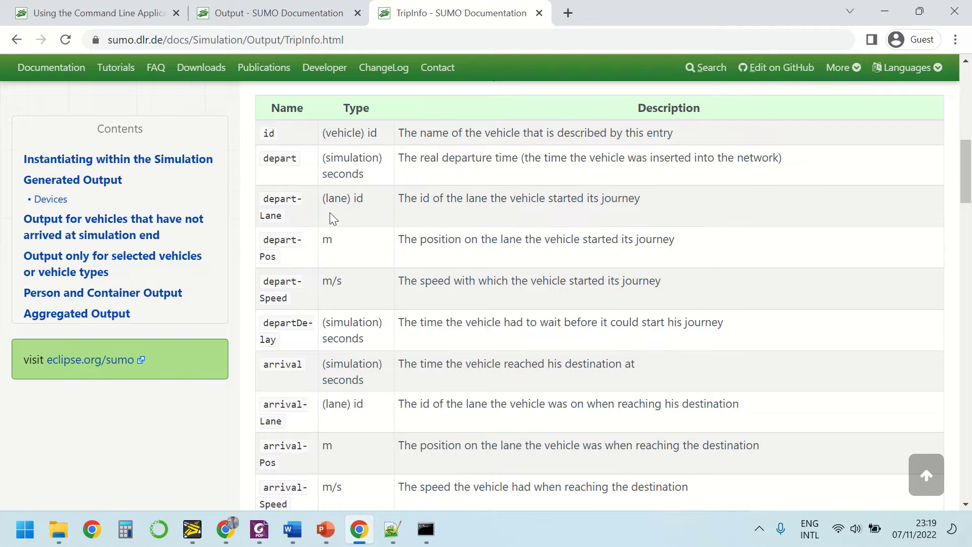
scroll(330, 216, "down", 1)
scroll(330, 217, "up", 2)
scroll(319, 198, "down", 1)
- Read the TripInfo attribute descriptions from id onward, highlighting the vehicle name, departure time and departure lane entries, and return to the page start
left_click_drag(427, 134, 587, 136)
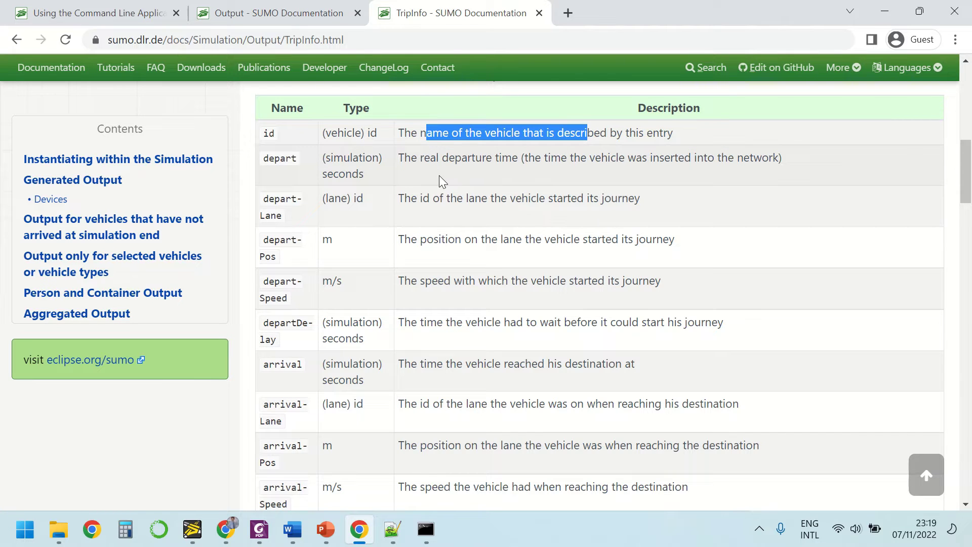
left_click_drag(436, 158, 520, 160)
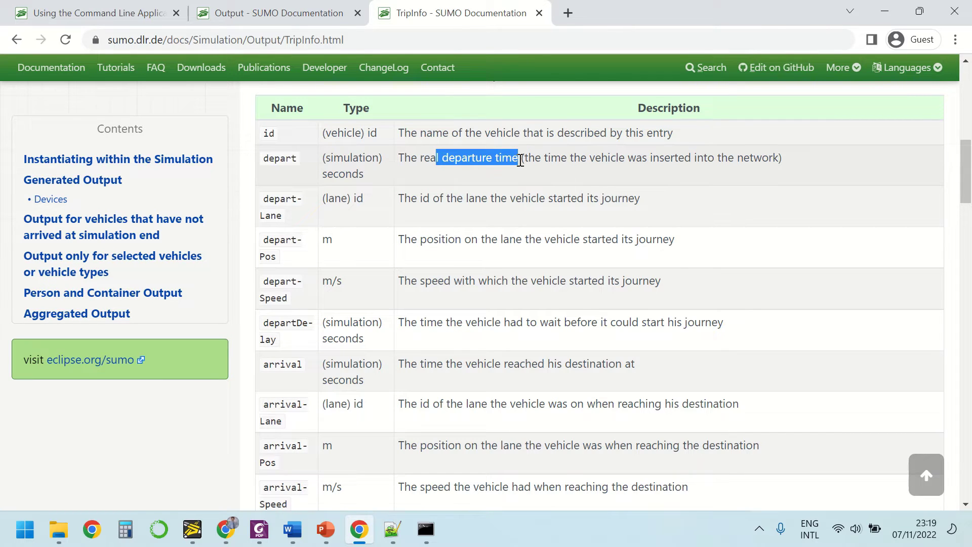
left_click(441, 199)
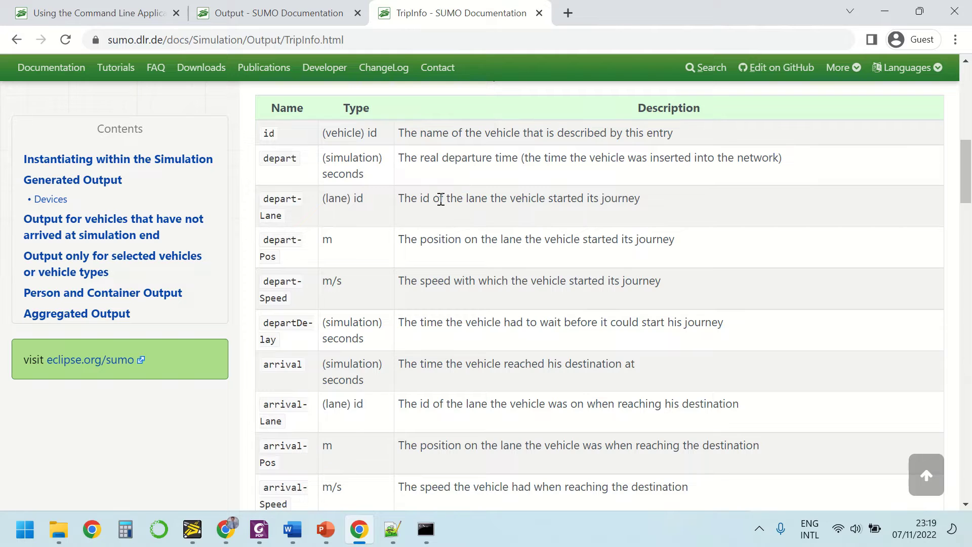
left_click_drag(441, 199, 512, 220)
scroll(508, 219, "down", 3)
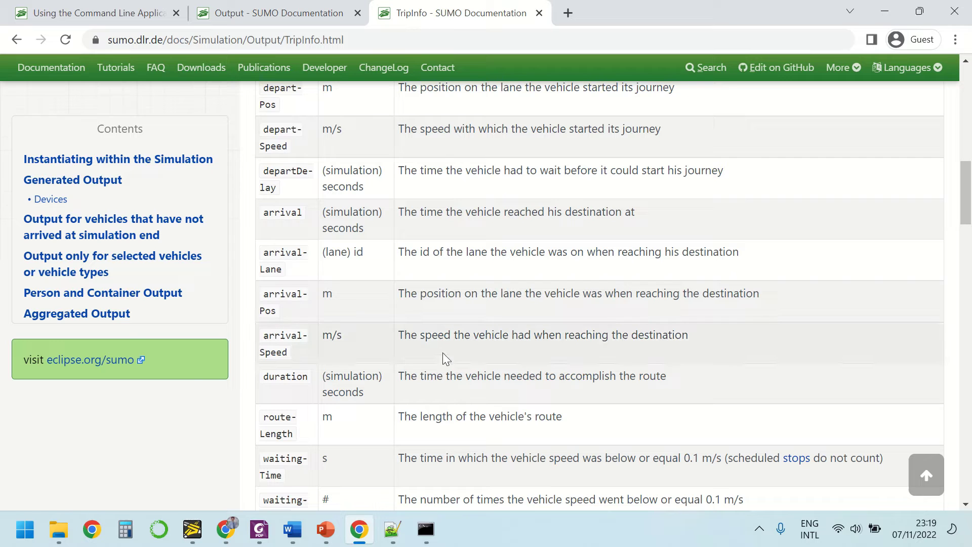
scroll(440, 367, "down", 3)
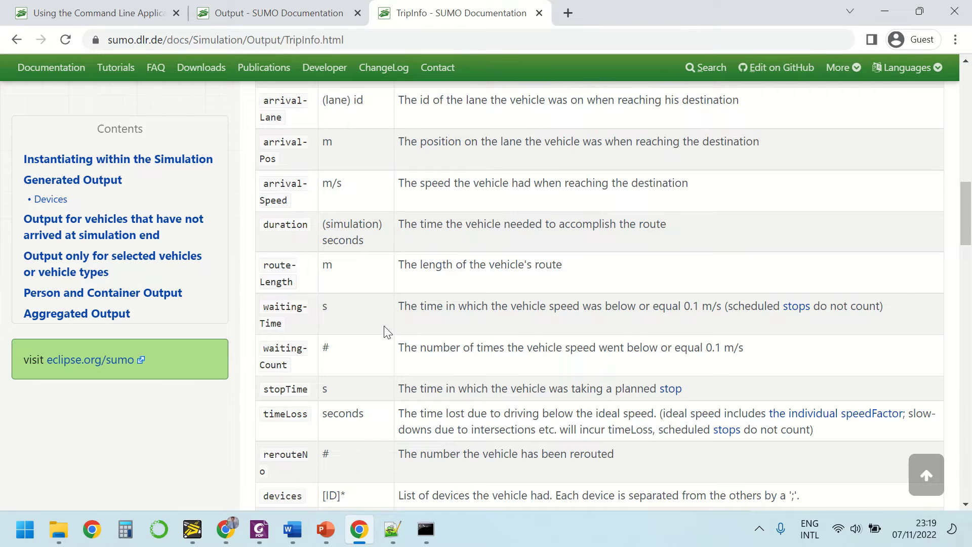
scroll(385, 329, "down", 5)
scroll(384, 326, "up", 5)
scroll(491, 231, "up", 5)
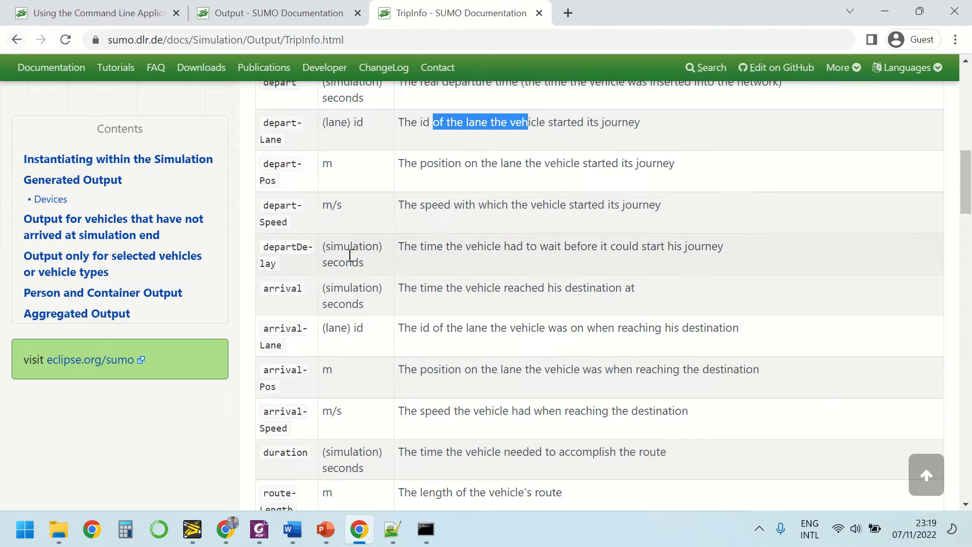
scroll(447, 299, "up", 10)
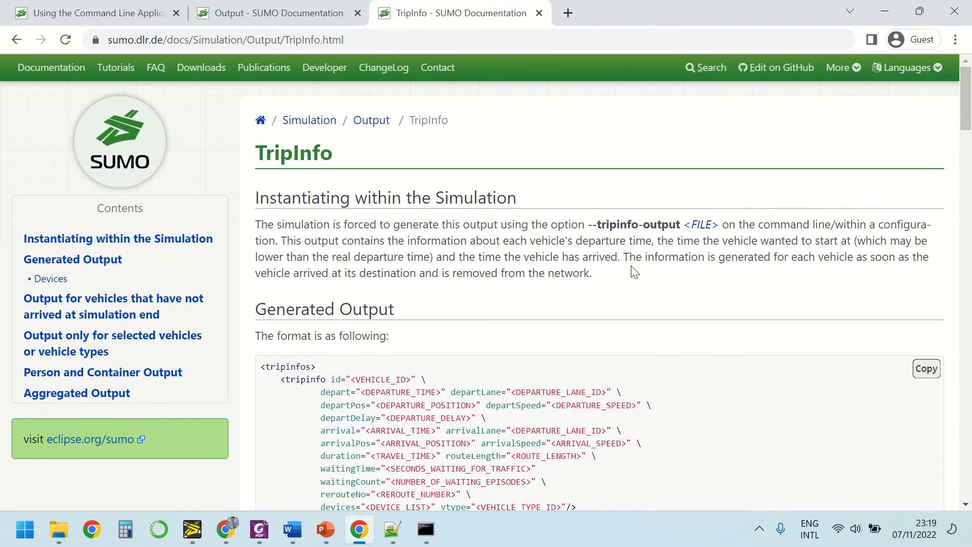
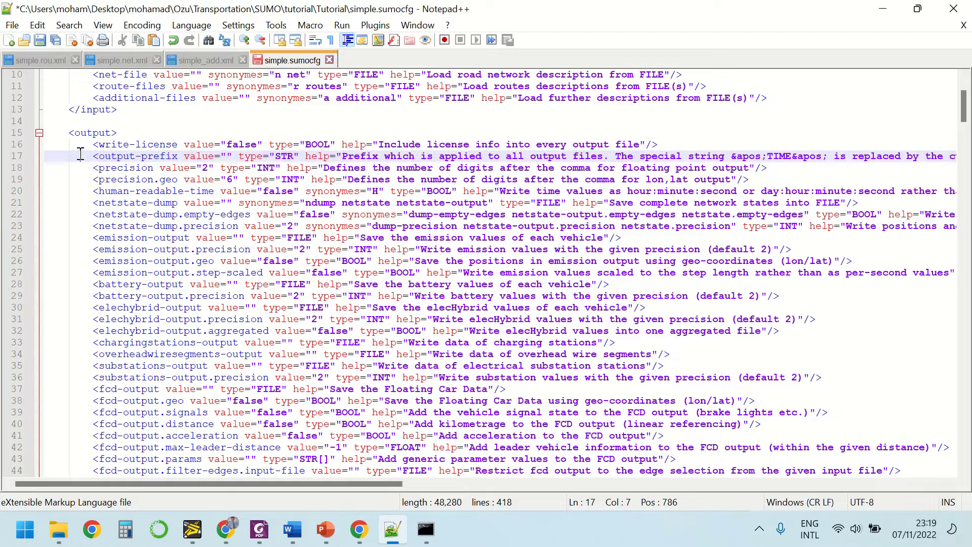
- In Notepad++, delete the output options from write-license through amitran-output in simple.sumocfg and locate the tripinfo-output option
left_click_drag(51, 144, 707, 374)
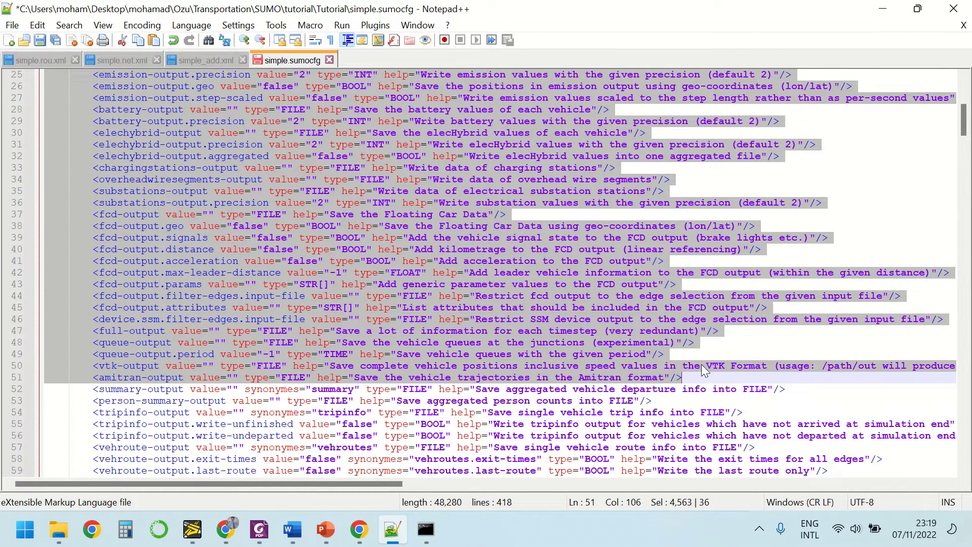
key("Delete")
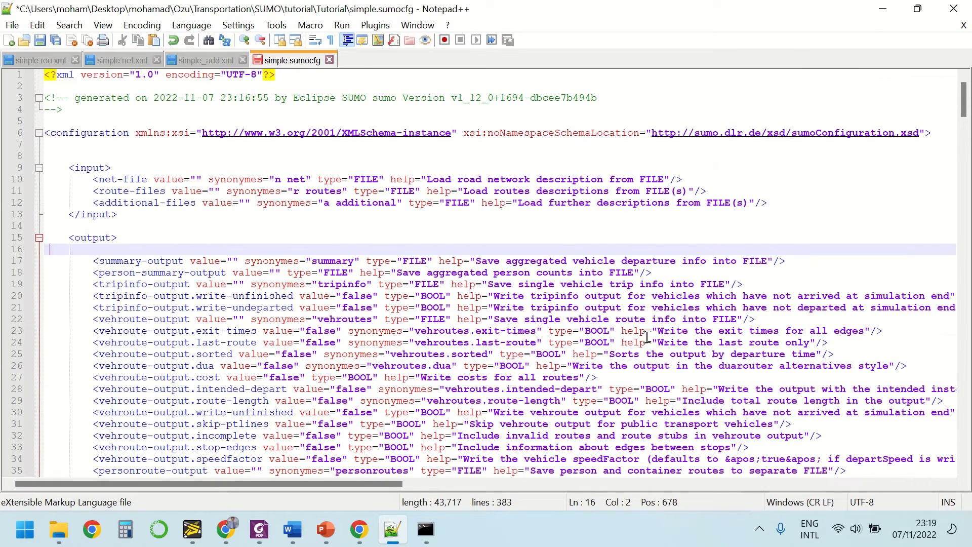
scroll(375, 314, "down", 1)
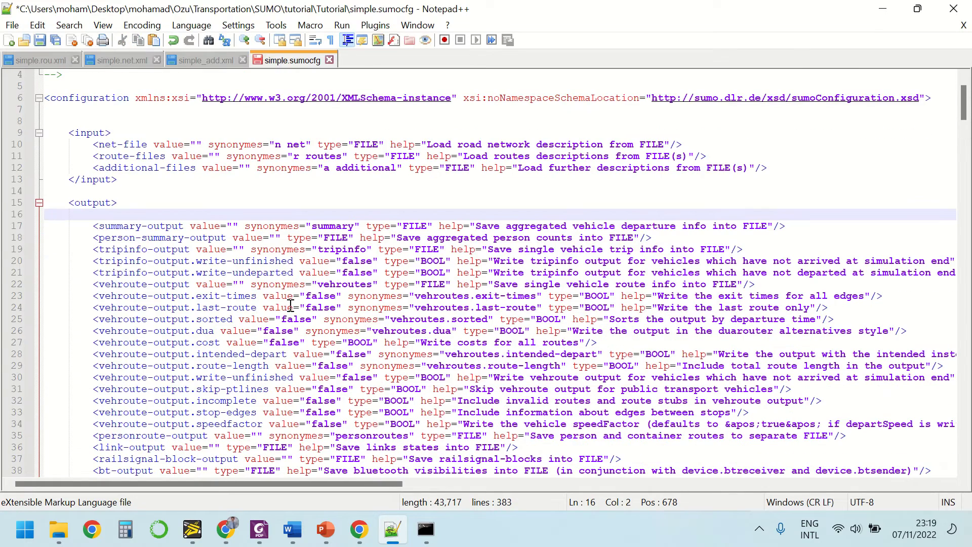
double_click(120, 250)
left_click(152, 249)
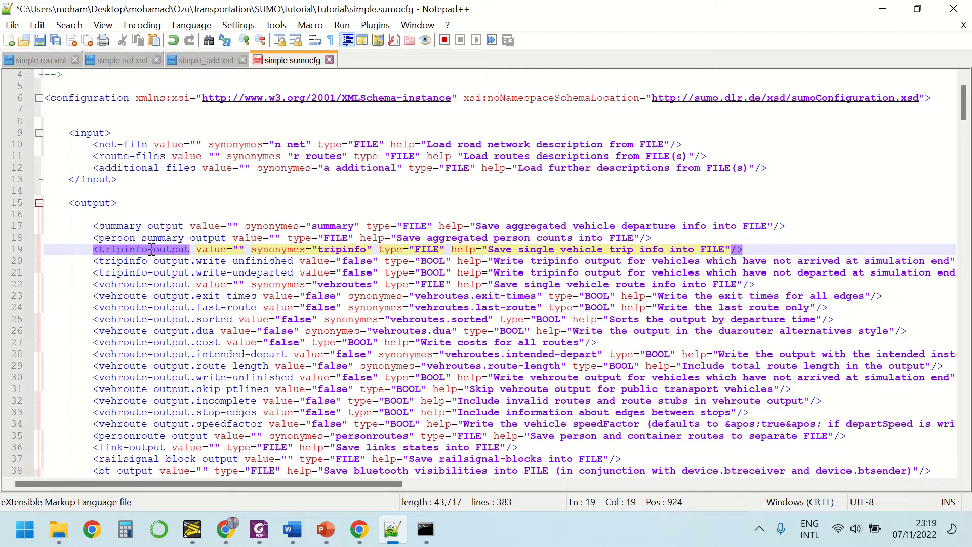
- Delete the person-summary-output line from the output section and close up the gap before tripinfo-output
left_click_drag(90, 238, 655, 242)
key("Delete")
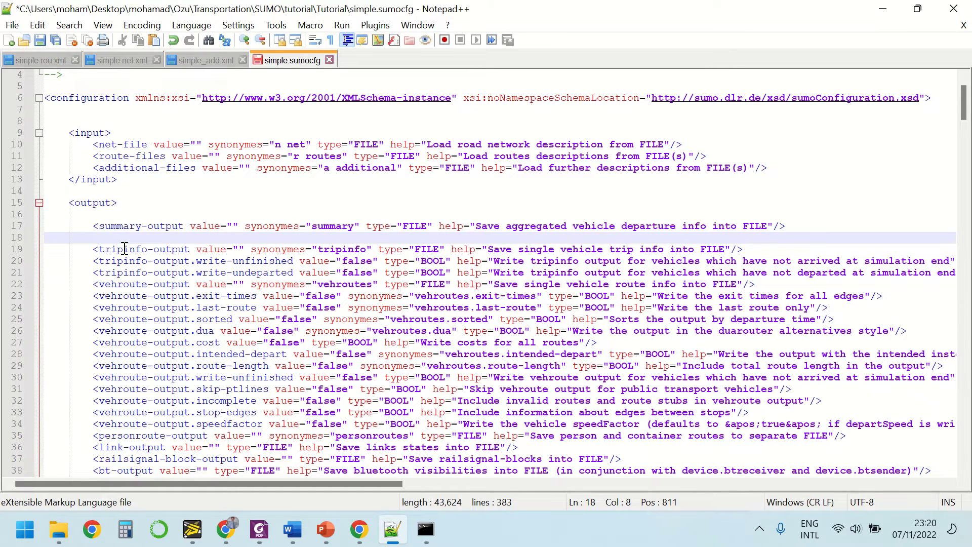
key("BackSpace")
key("BackSpace")
key("Delete")
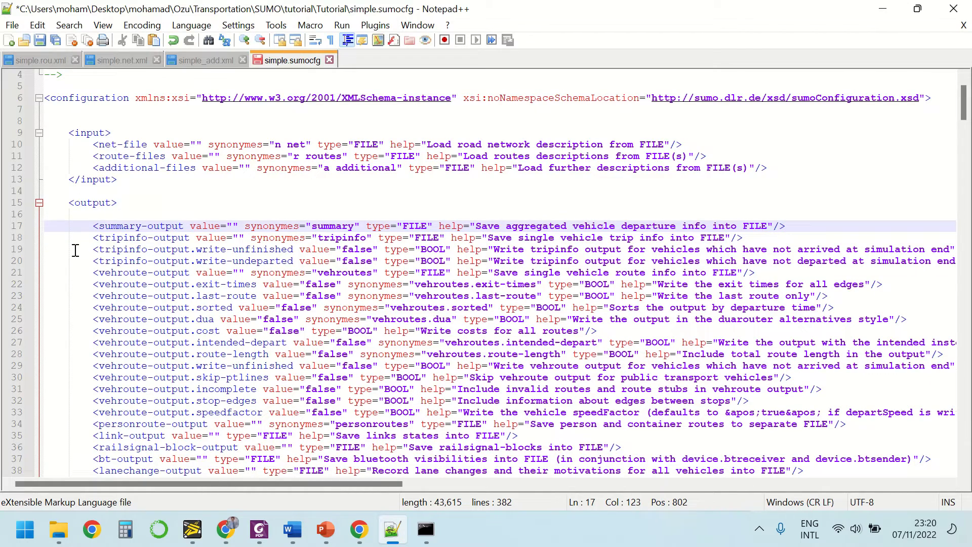
- Delete the output options from tripinfo-output.write-unfinished through save-state.precision, leaving only summary-output and tripinfo-output
left_click_drag(50, 249, 802, 389)
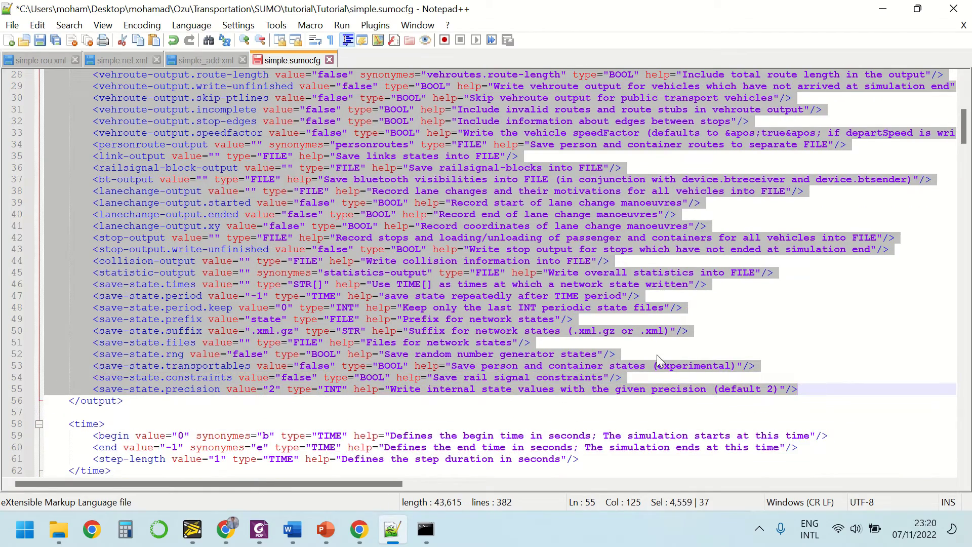
scroll(501, 348, "up", 4)
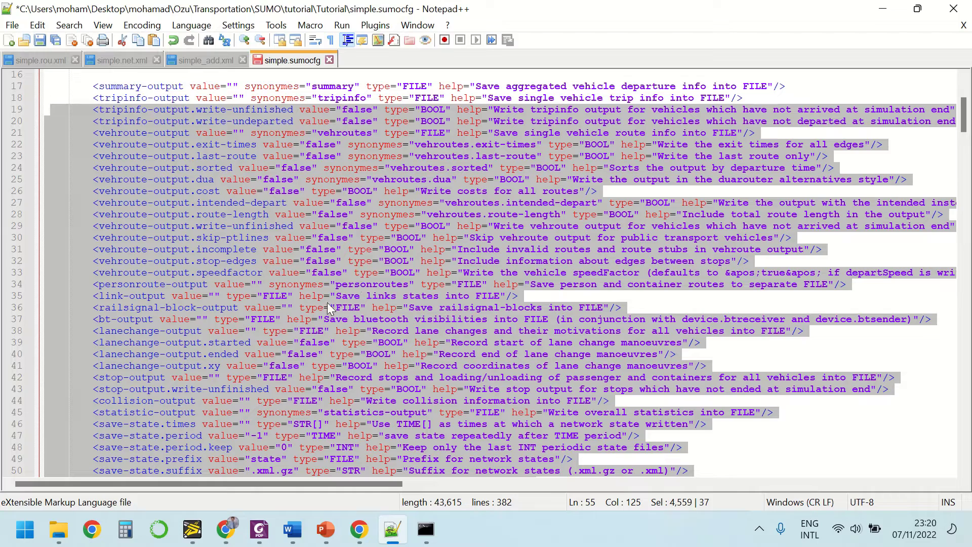
key("Delete")
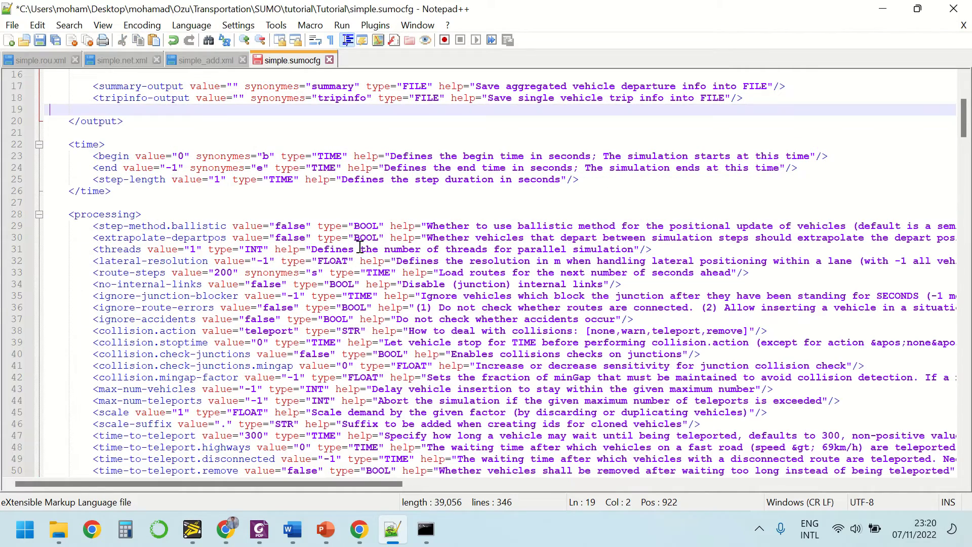
key("BackSpace")
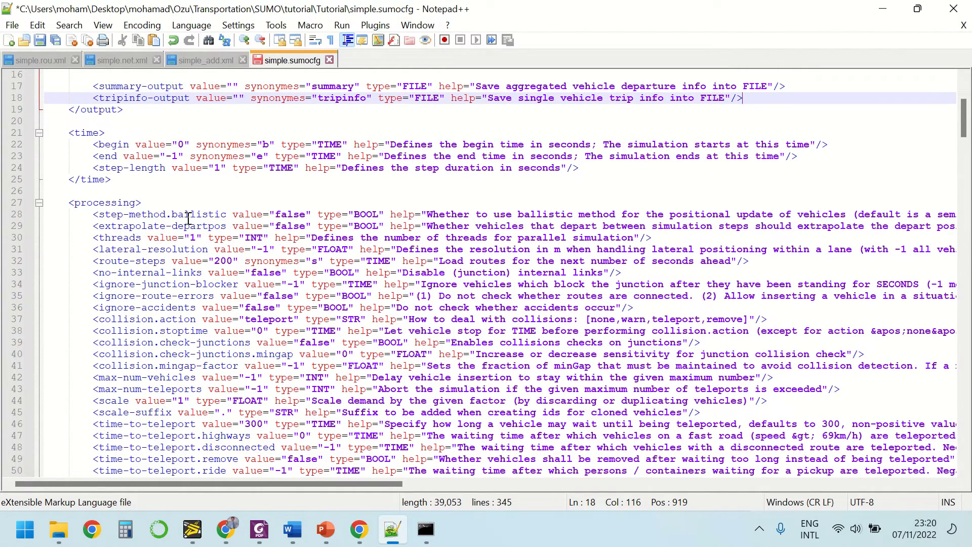
scroll(218, 224, "up", 3)
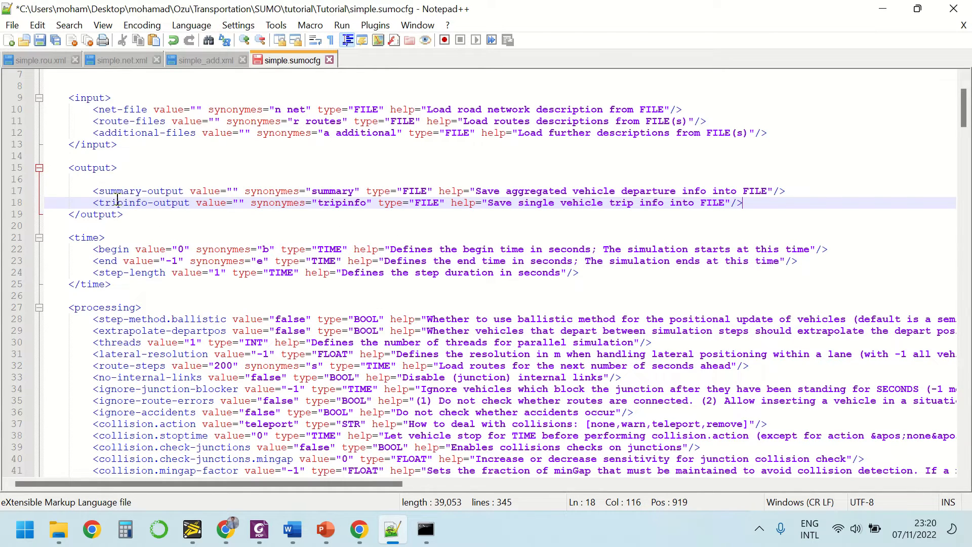
left_click_drag(87, 191, 750, 202)
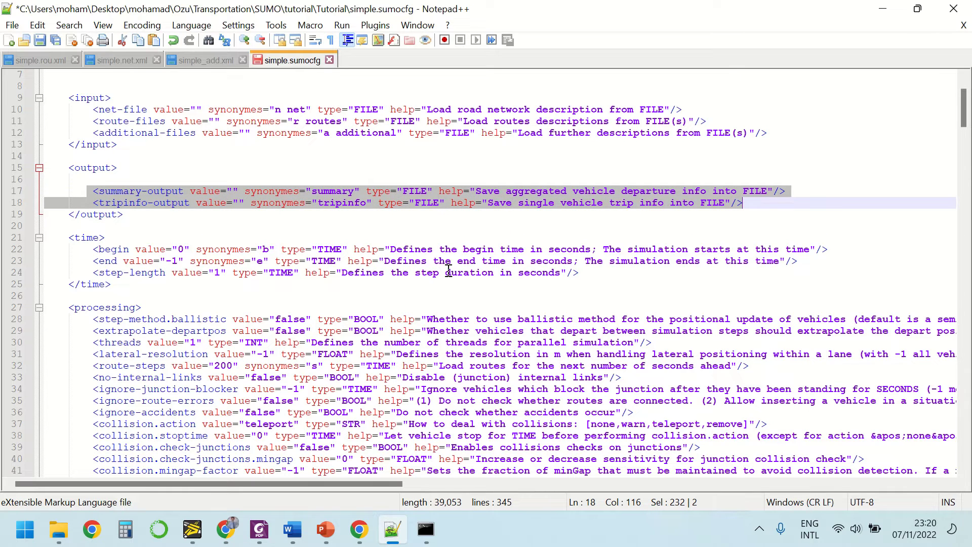
- Delete all sections from processing through gui_only, keeping the input, output and time sections and the closing configuration tag
scroll(357, 283, "down", 2)
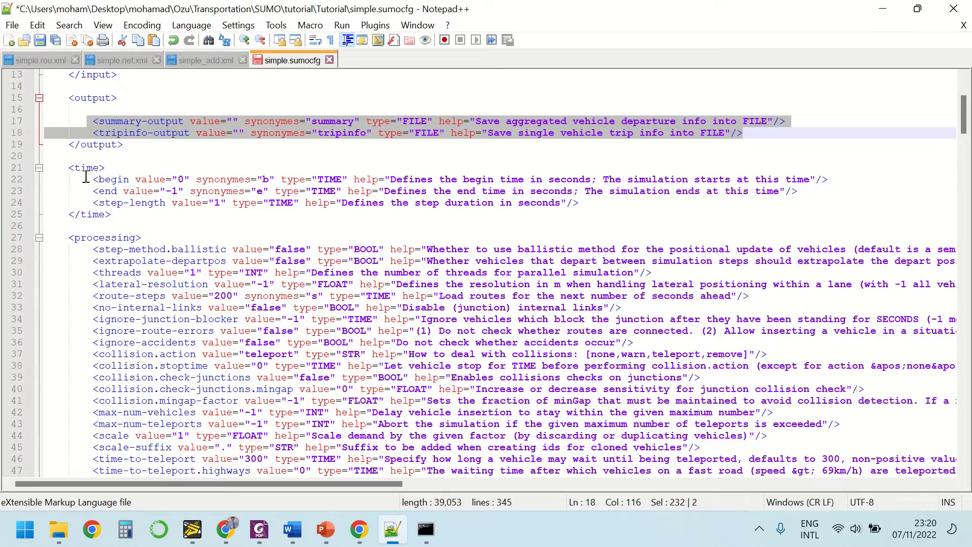
scroll(162, 291, "down", 8)
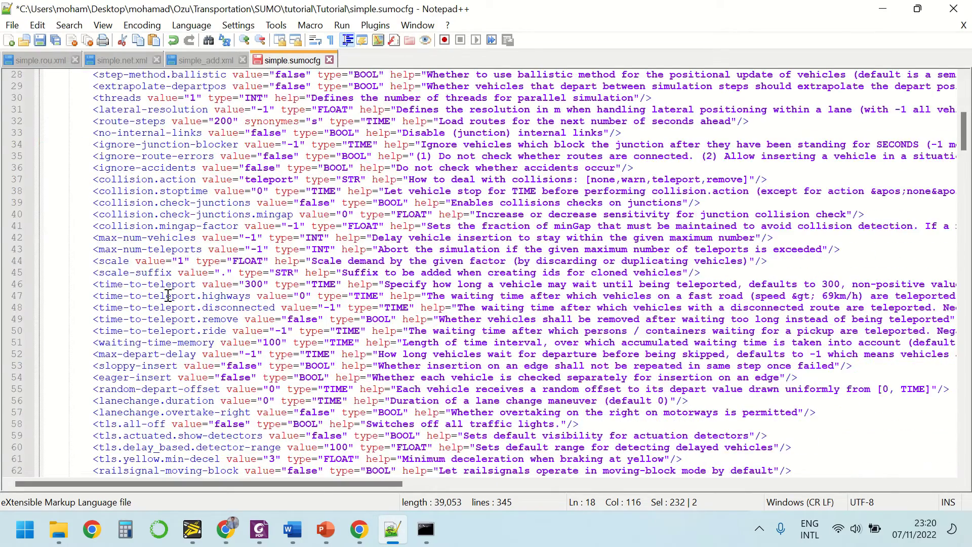
scroll(168, 296, "up", 8)
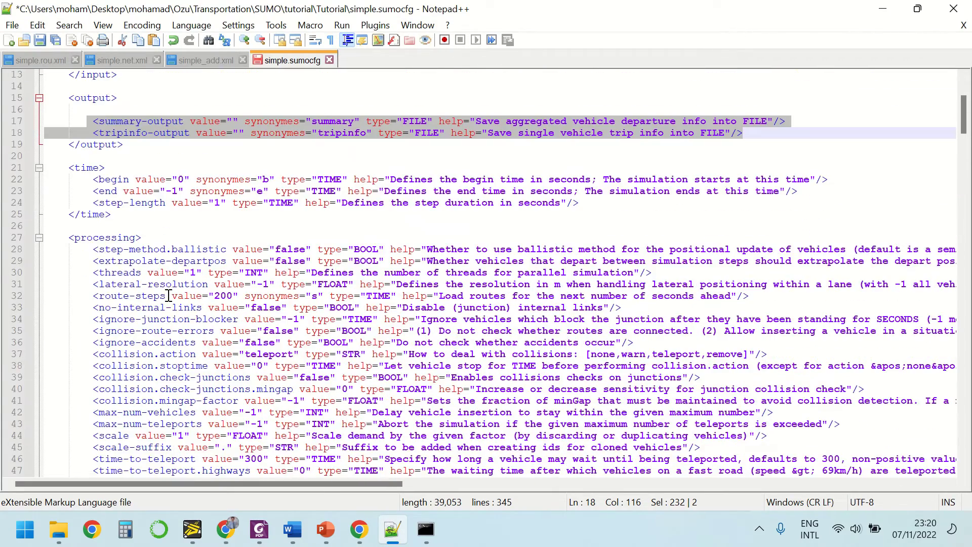
left_click_drag(48, 237, 271, 543)
left_click_drag(241, 462, 177, 433)
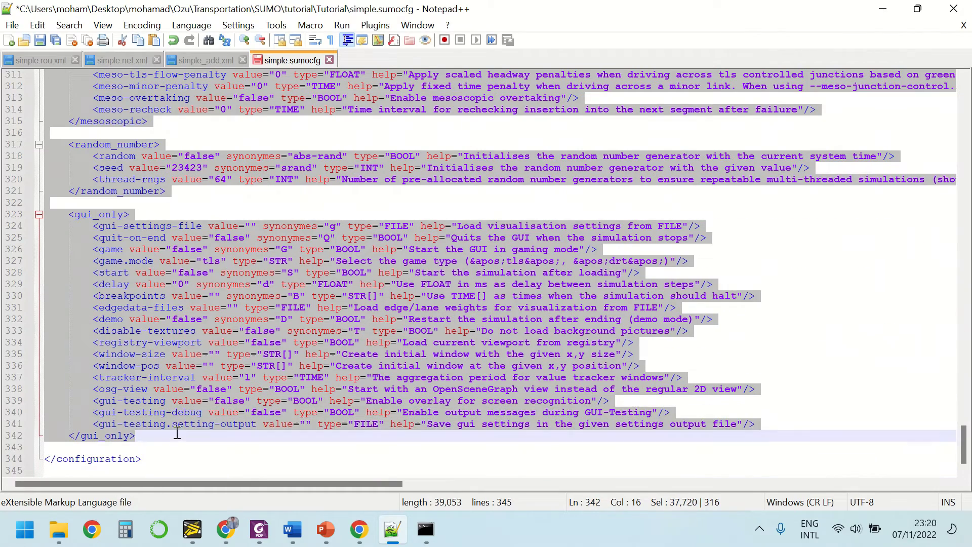
key("Delete")
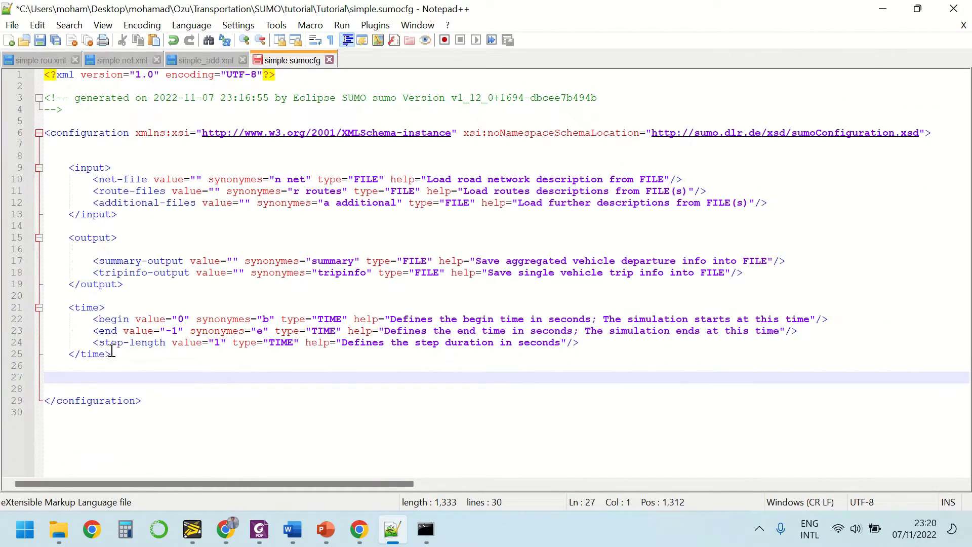
- Set the simulation end time value in the time section to 3600
left_click(106, 319)
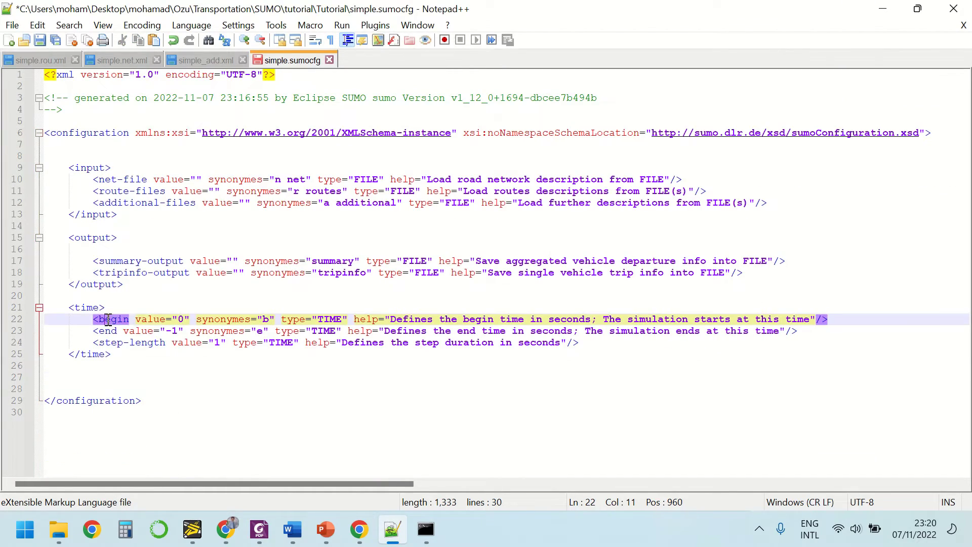
left_click(180, 320)
left_click_drag(180, 319, 178, 332)
type("3600")
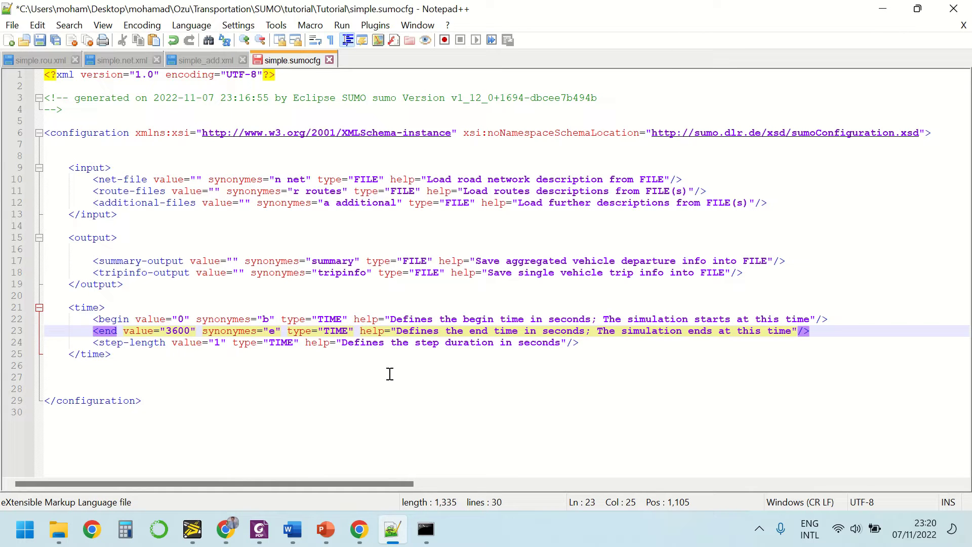
- Set the step-length value in the time section to 0.5
left_click(121, 344)
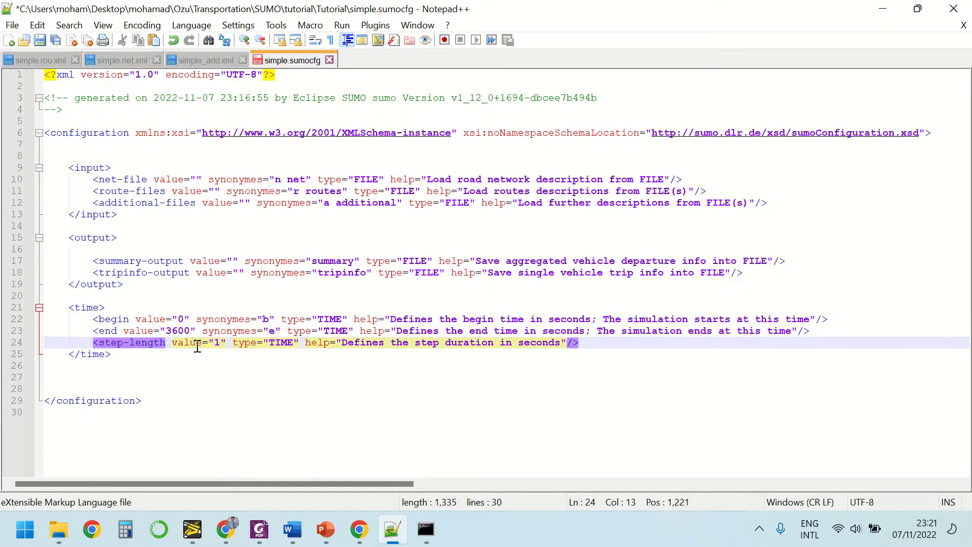
double_click(217, 344)
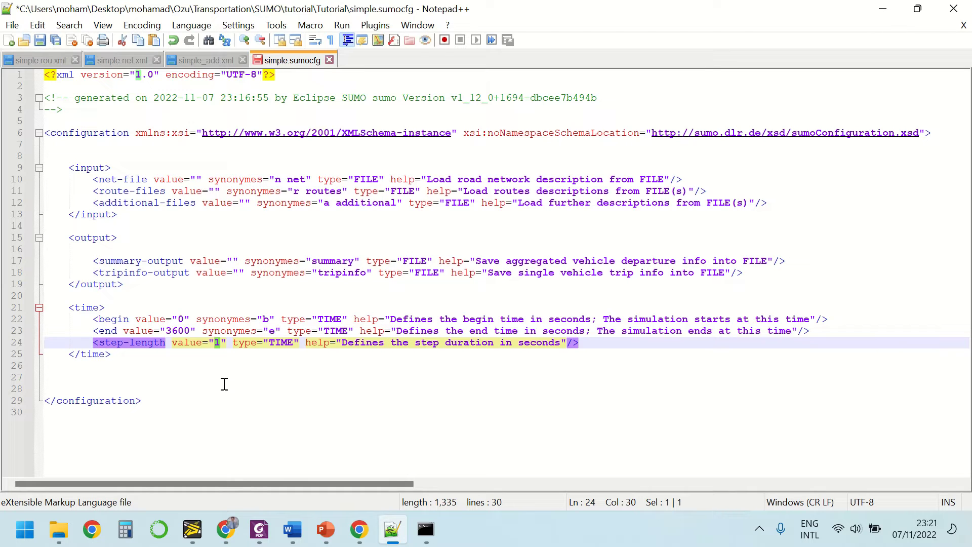
type("0.")
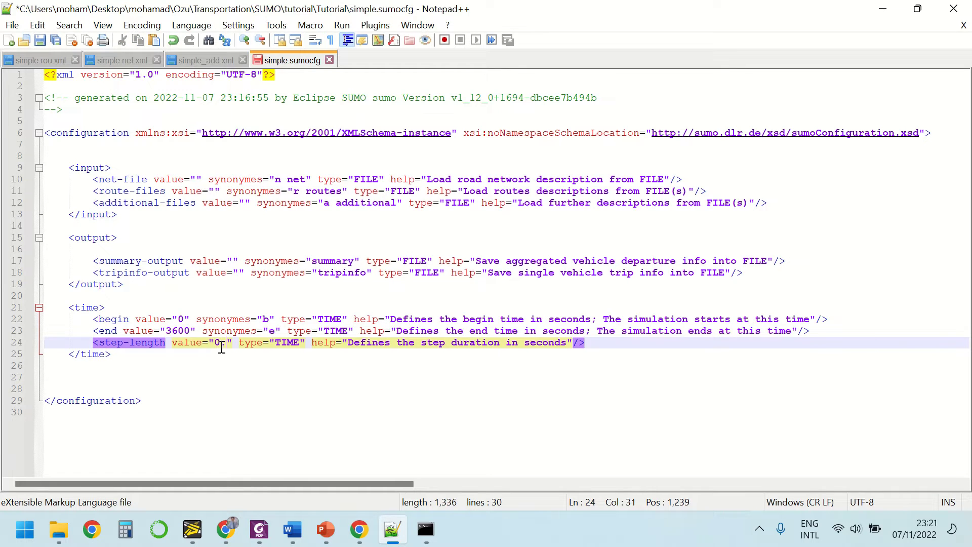
type("5")
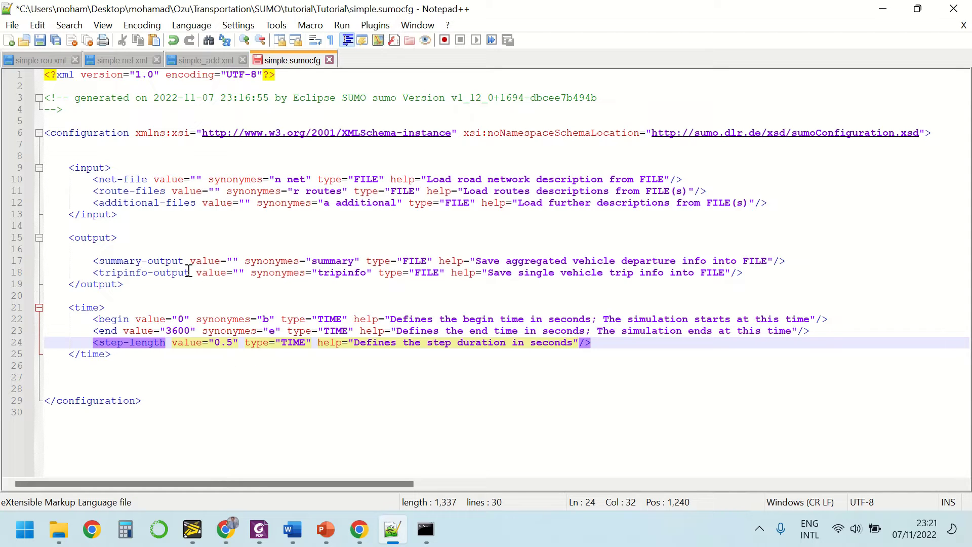
- Copy the network file's name from the Tutorial folder in File Explorer and set the net-file value to simple.net.xml in Notepad++
left_click(197, 180)
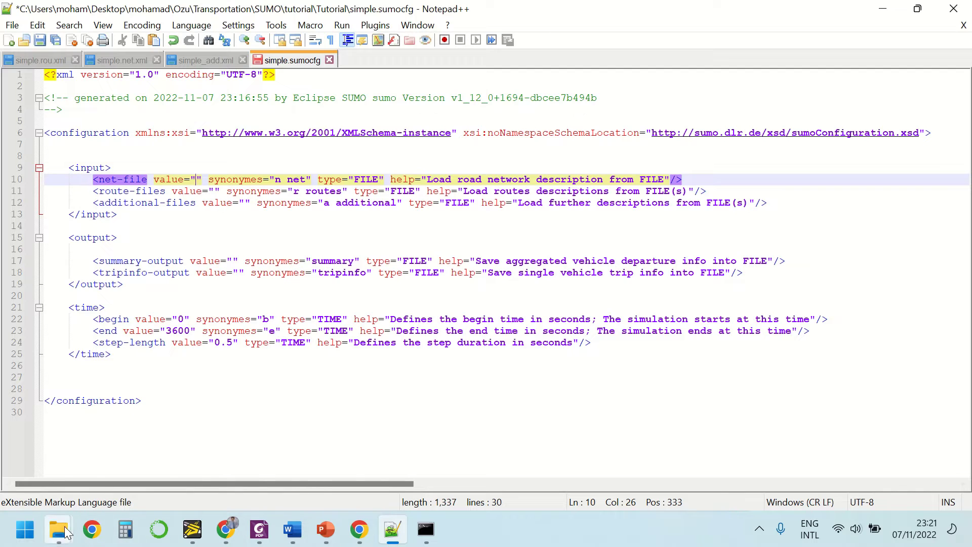
mouse_move(59, 530)
left_click(76, 456)
left_click(195, 182)
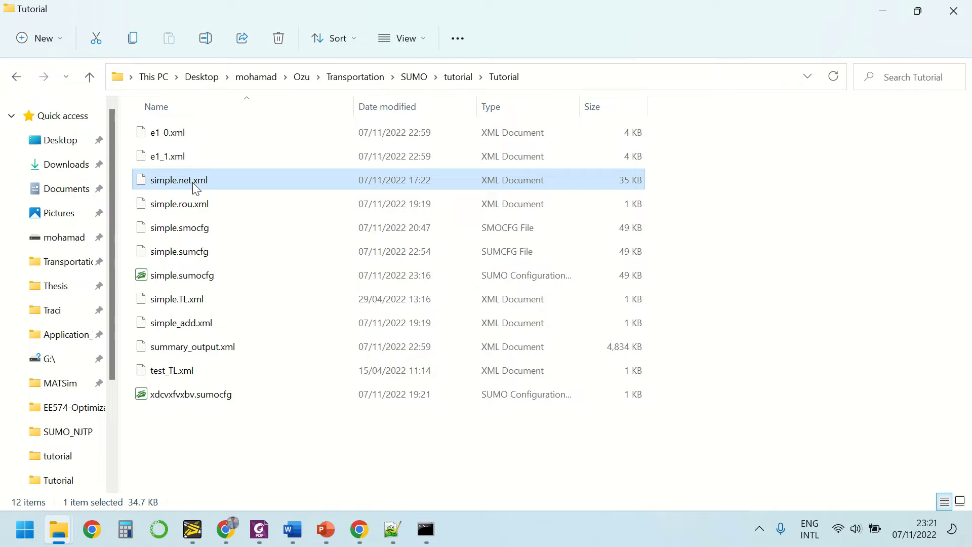
left_click(195, 182)
left_click_drag(216, 180, 136, 182)
key("ctrl+c")
key("alt+Tab")
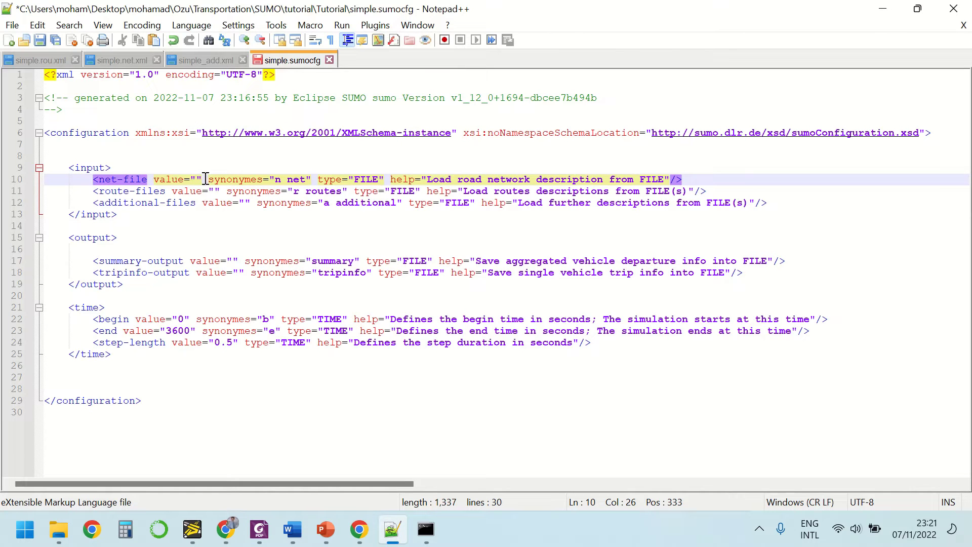
key("ctrl+v")
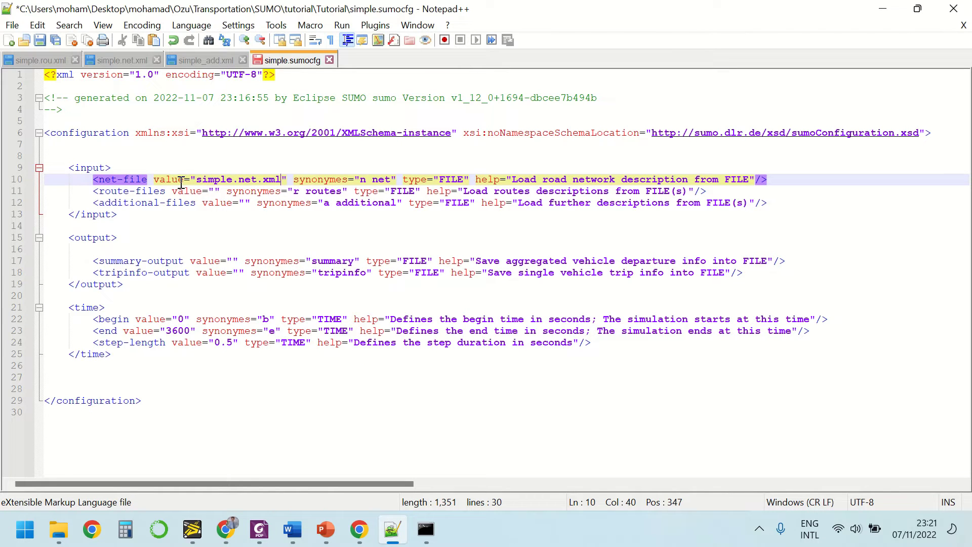
- Copy the route file's name from the Tutorial folder and set the route-files value to simple.rou.xml
left_click(215, 192)
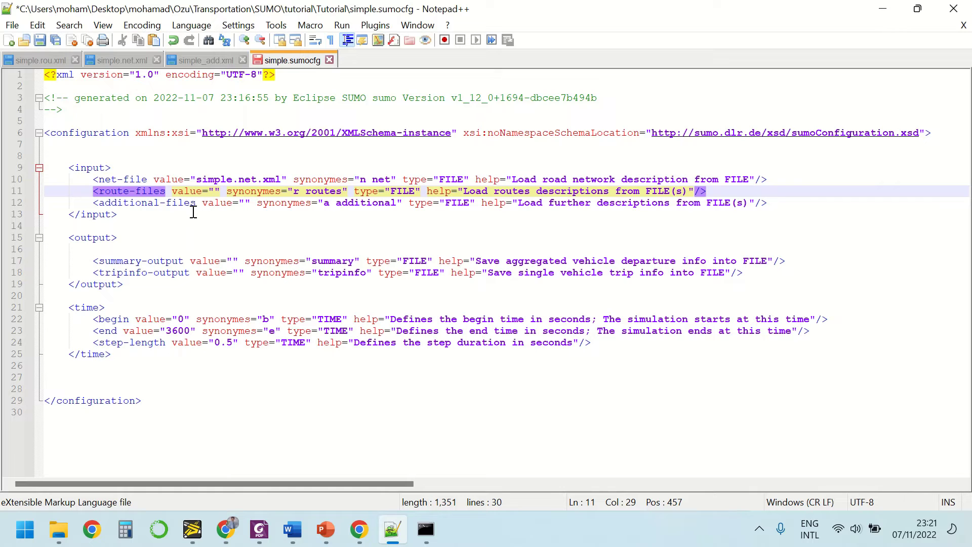
key("alt+Tab")
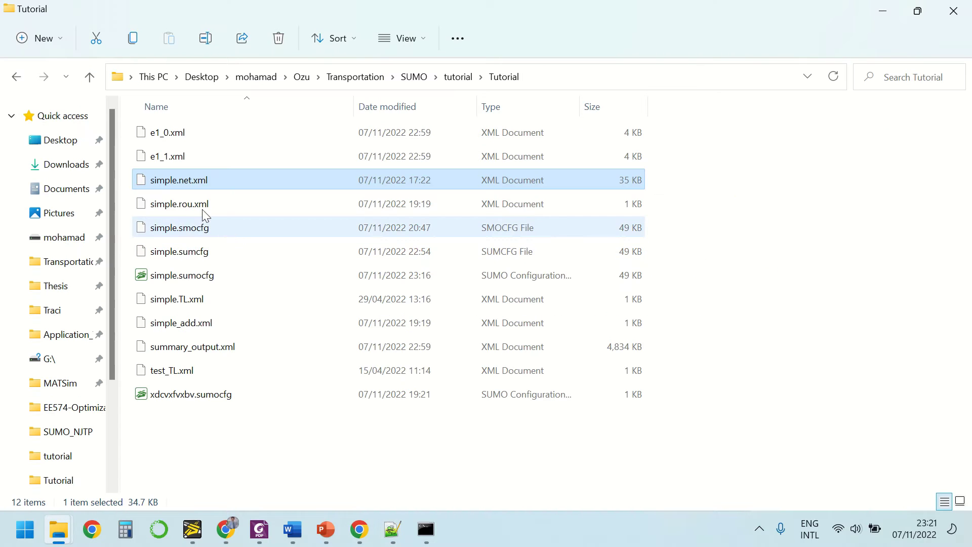
left_click(209, 205)
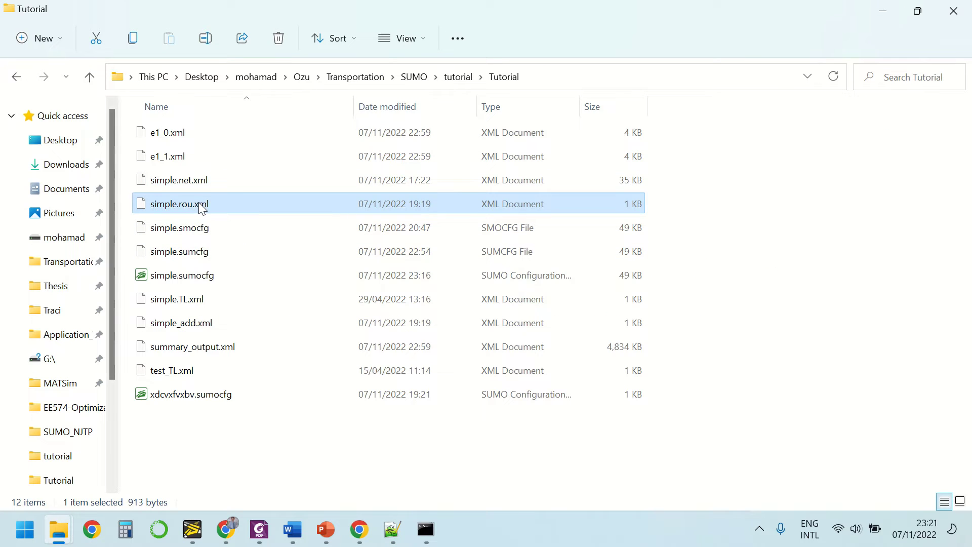
left_click(202, 205)
left_click_drag(218, 205, 149, 208)
key("ctrl+c")
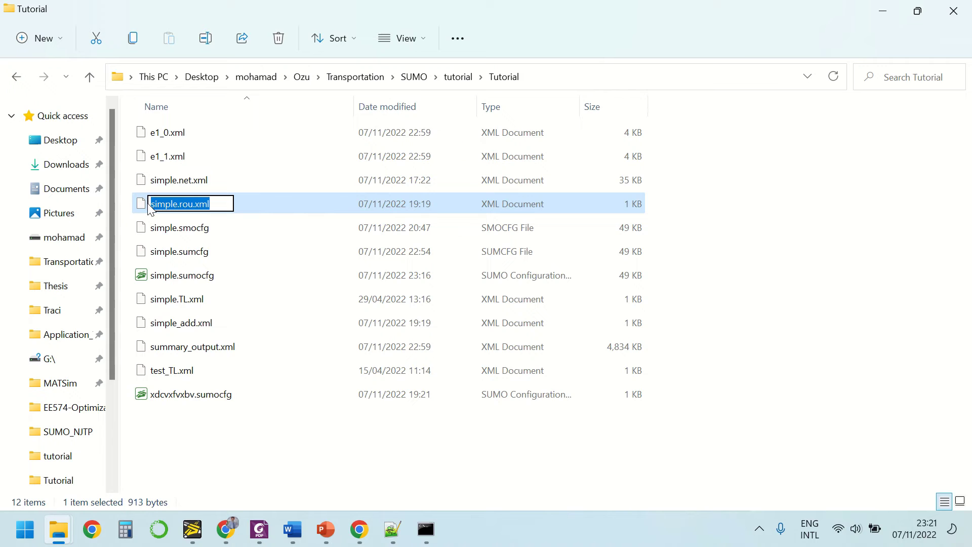
key("alt+Tab")
key("ctrl+v")
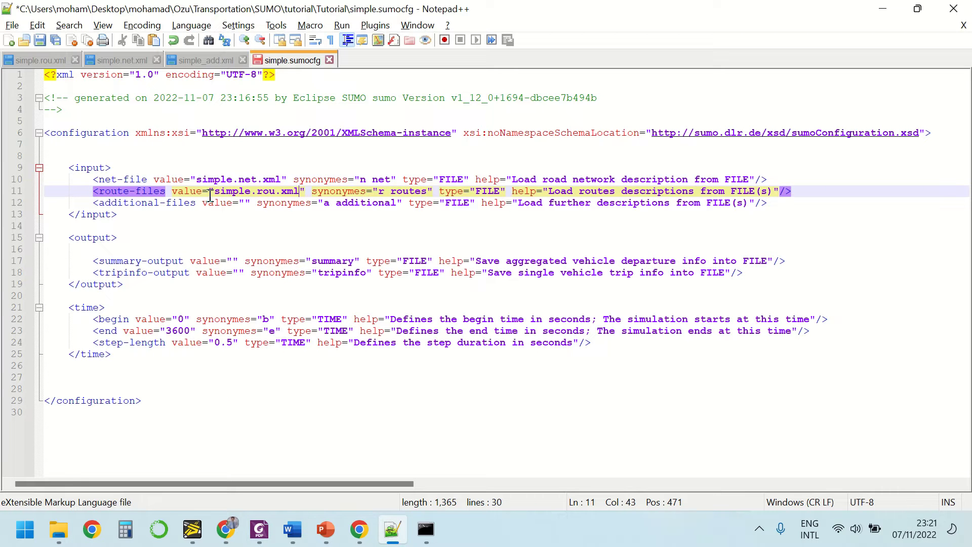
- Copy the additional file's name from the Tutorial folder and set the additional-files value to simple_add.xml
left_click(245, 204)
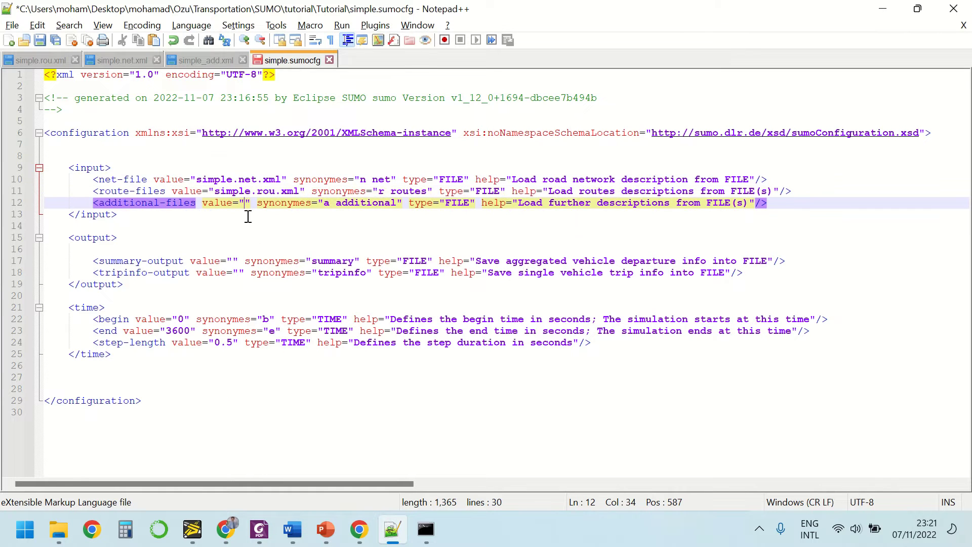
key("alt+Tab")
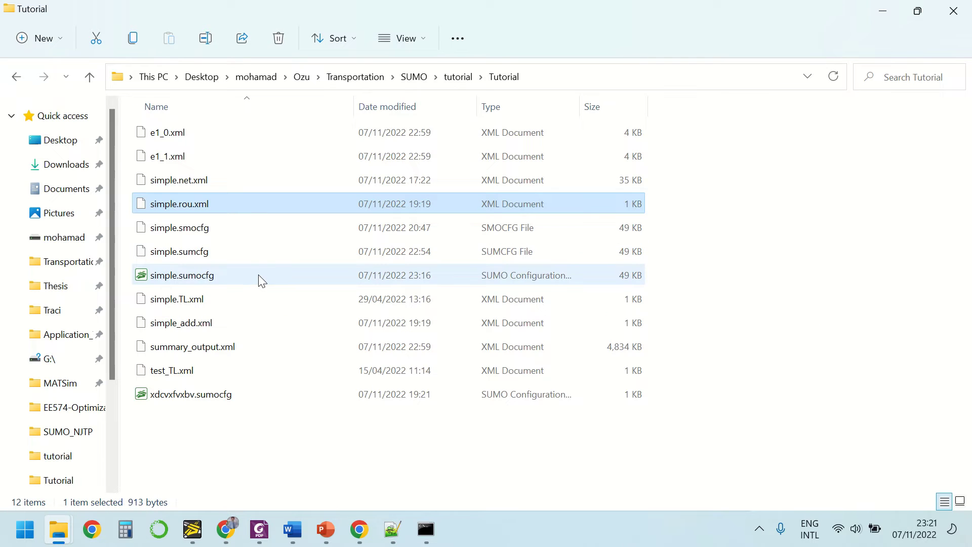
left_click(202, 327)
left_click(201, 324)
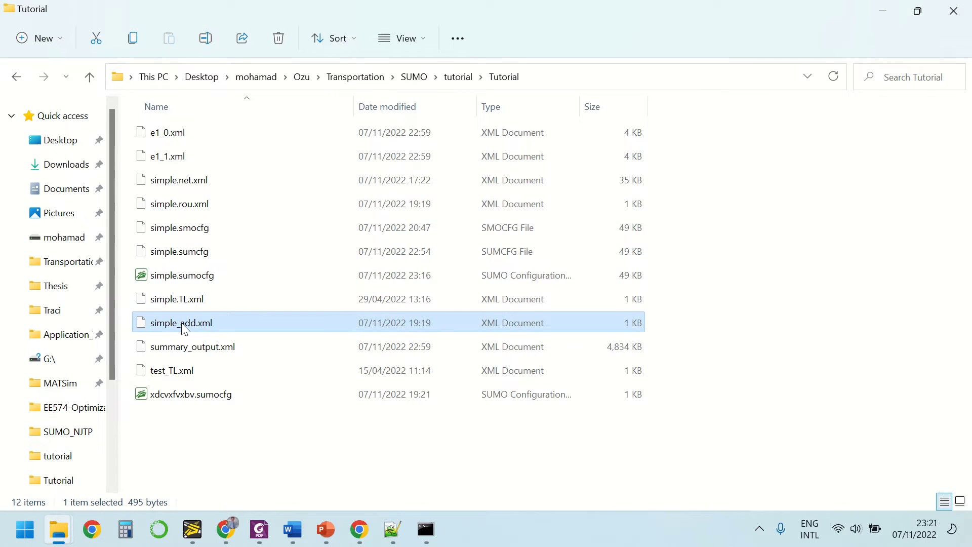
key("End")
key("ctrl+a")
key("ctrl+c")
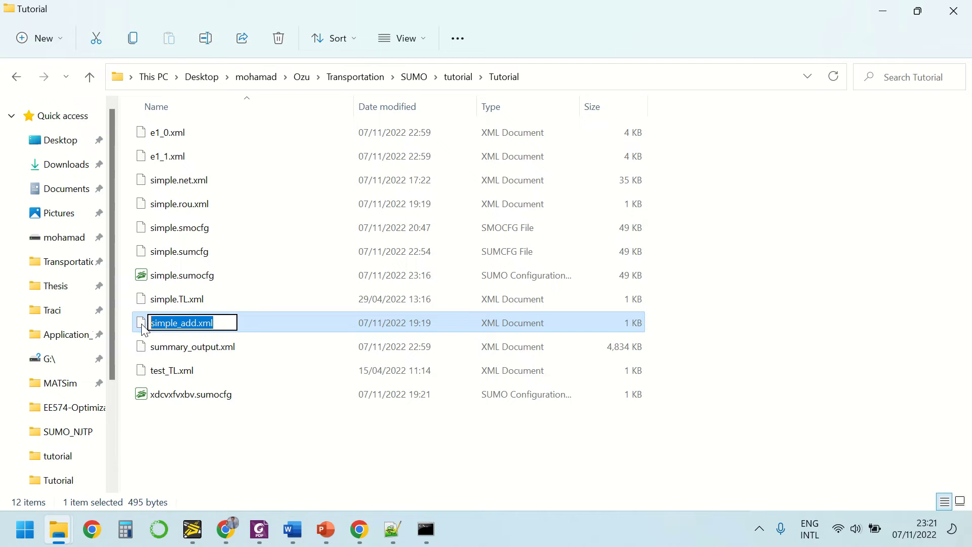
key("alt+Tab")
key("ctrl+v")
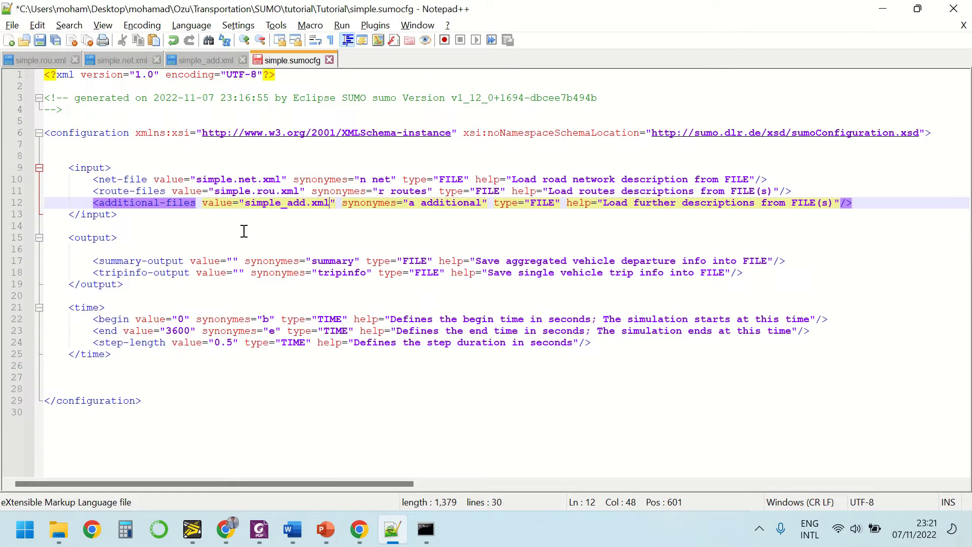
- Set the summary-output value in the output section to summary_out.xml
left_click(231, 261)
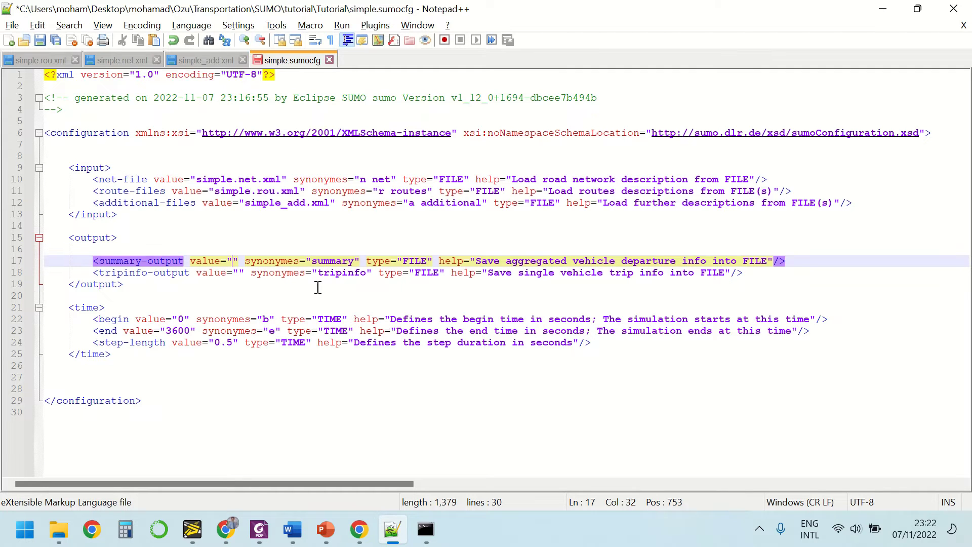
type("summary")
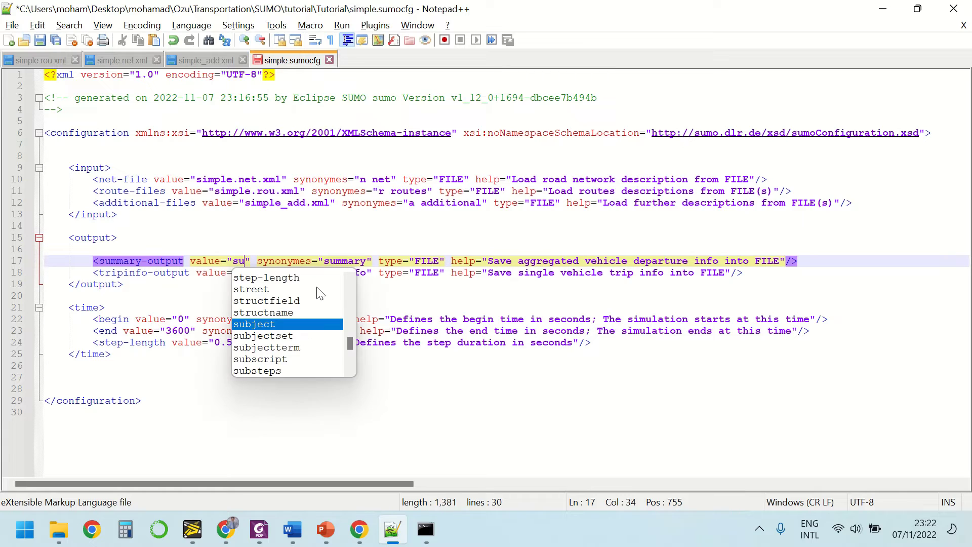
type("_out")
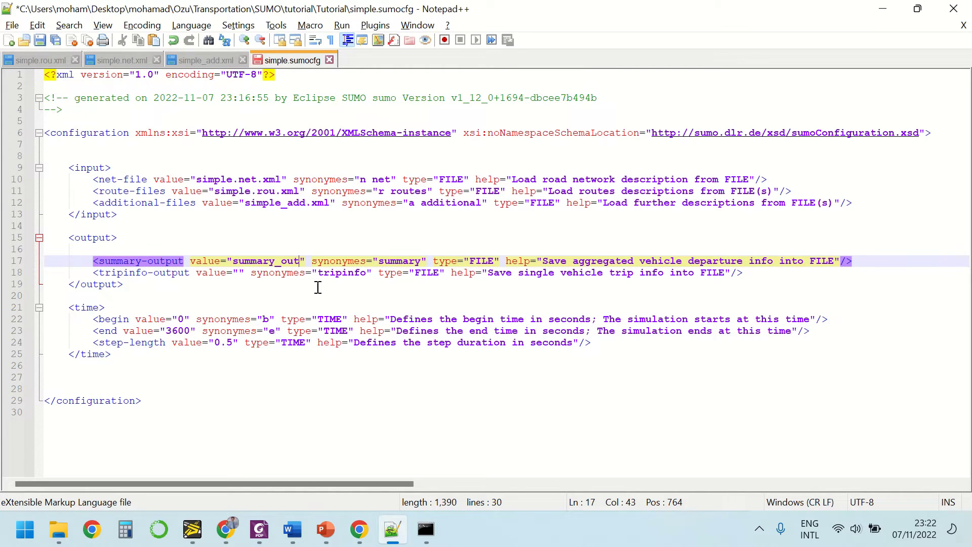
type(".xm")
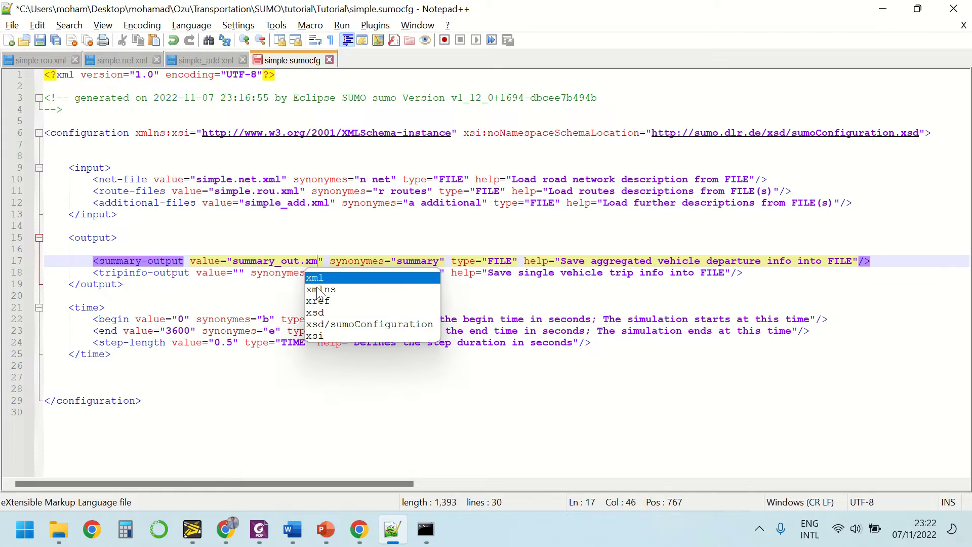
type("l")
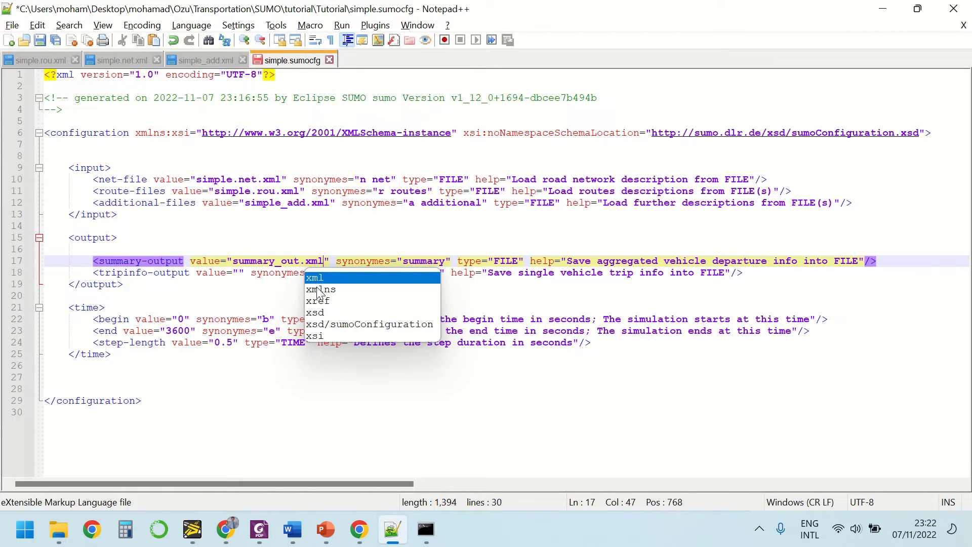
- Set the tripinfo-output value to trip_out.xml and save simple.sumocfg
left_click(240, 273)
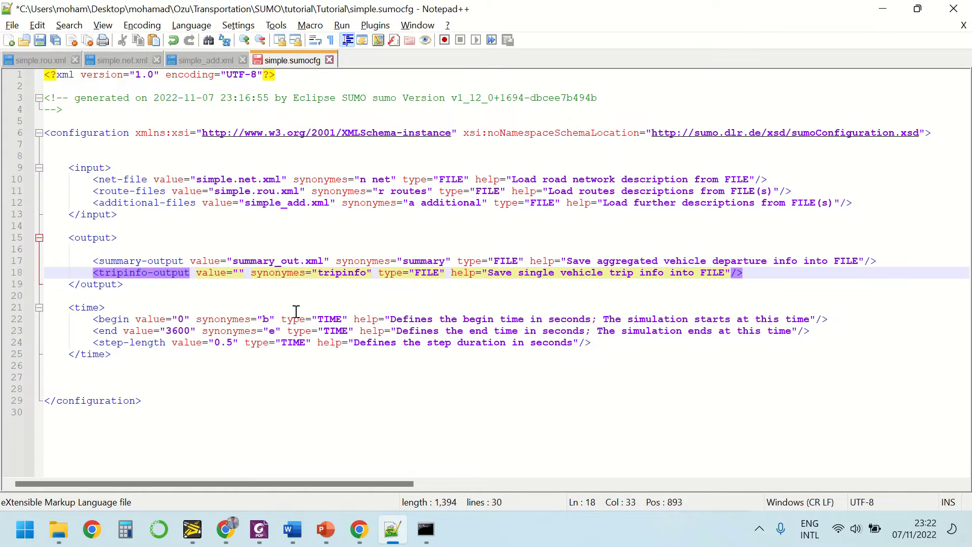
type("trip")
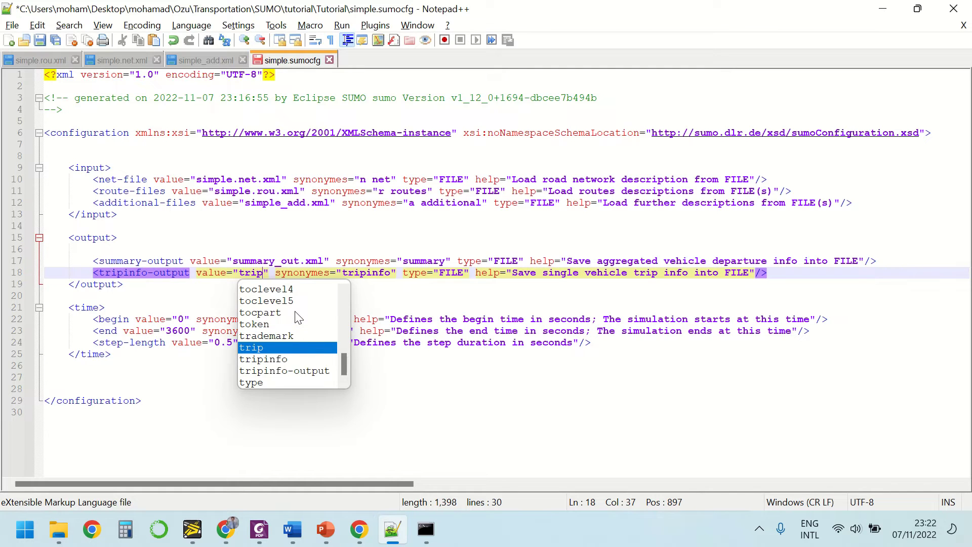
type("_oi")
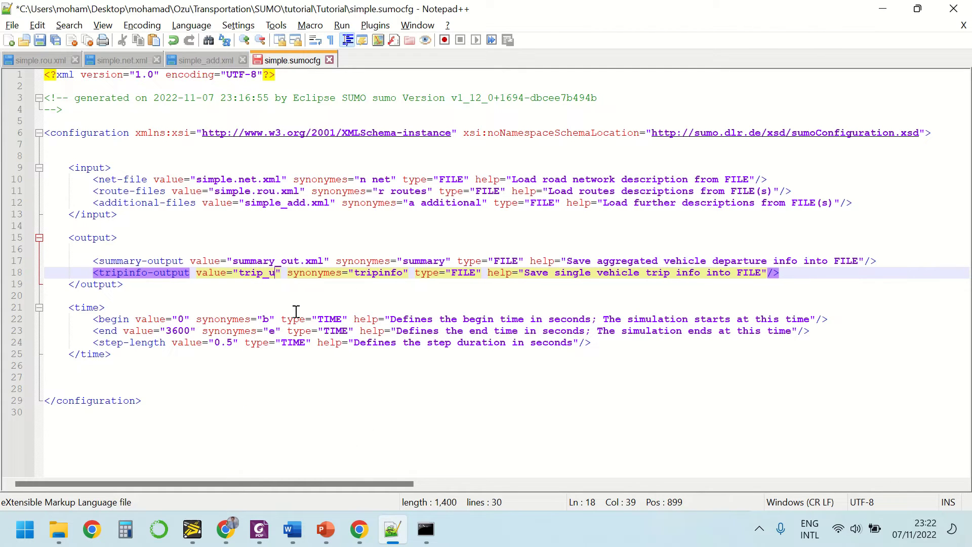
key("BackSpace")
type("ut")
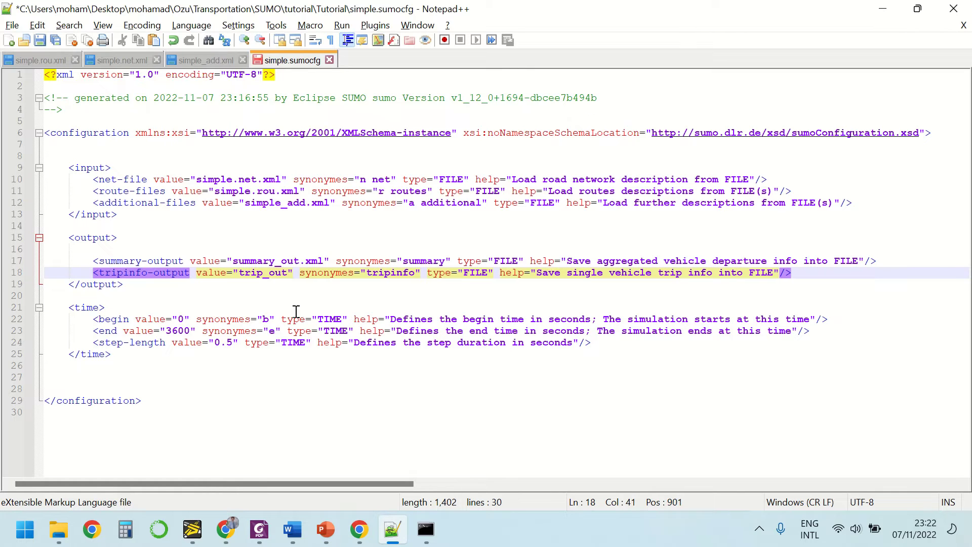
type(".xml")
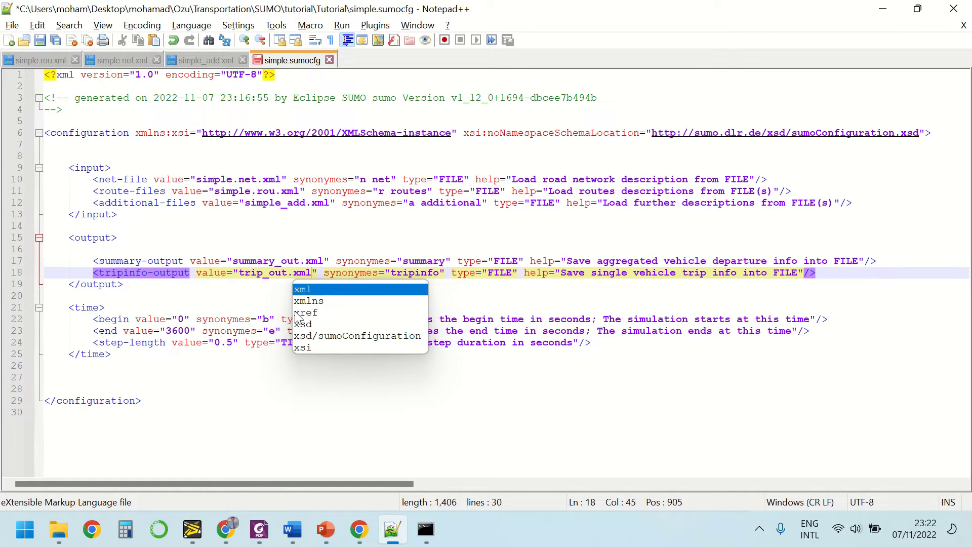
left_click(300, 217)
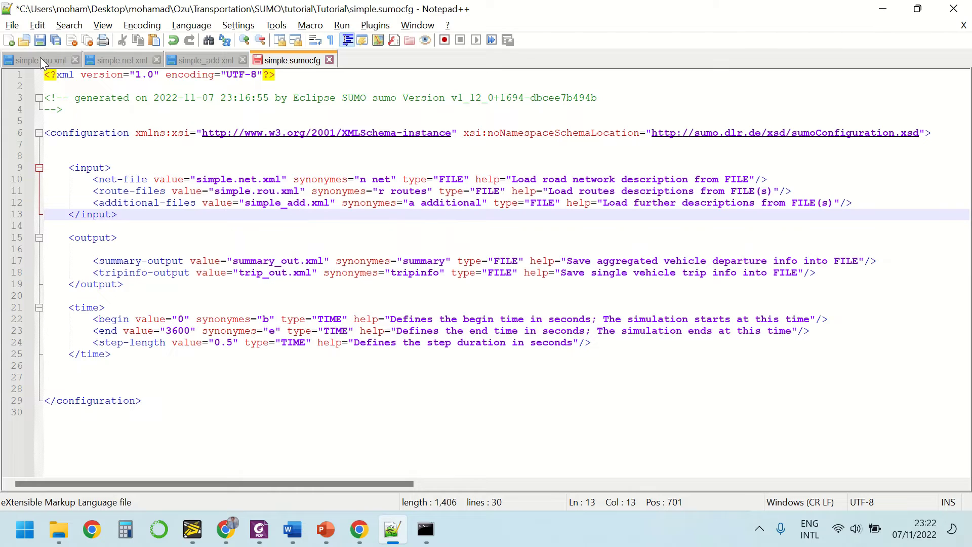
left_click(40, 40)
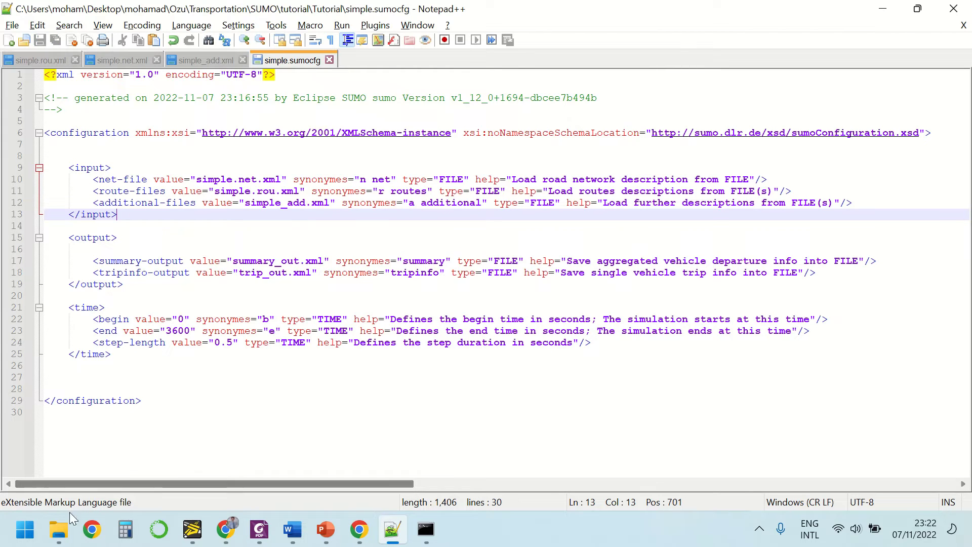
- Switch to the Tutorial folder in File Explorer and open simple.sumocfg in the SUMO GUI
mouse_move(59, 532)
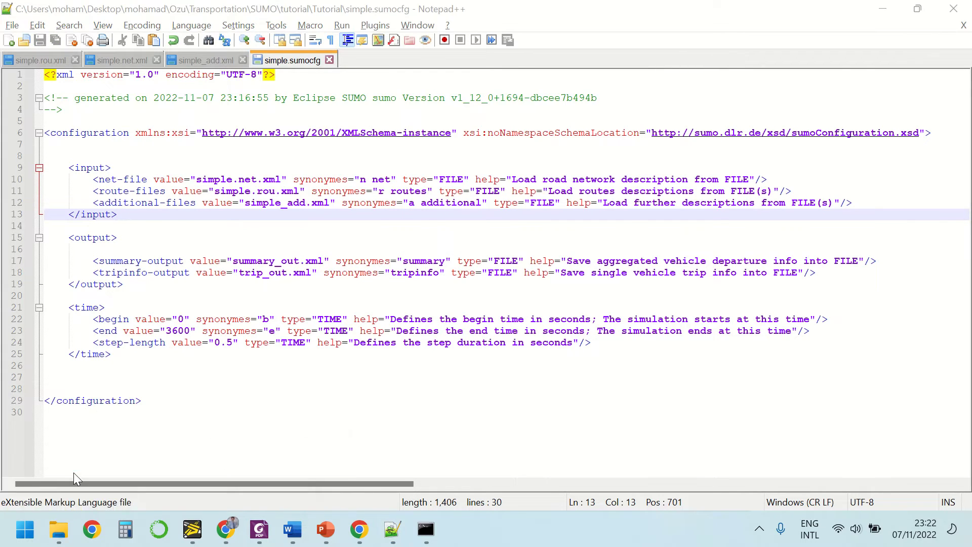
left_click(142, 421)
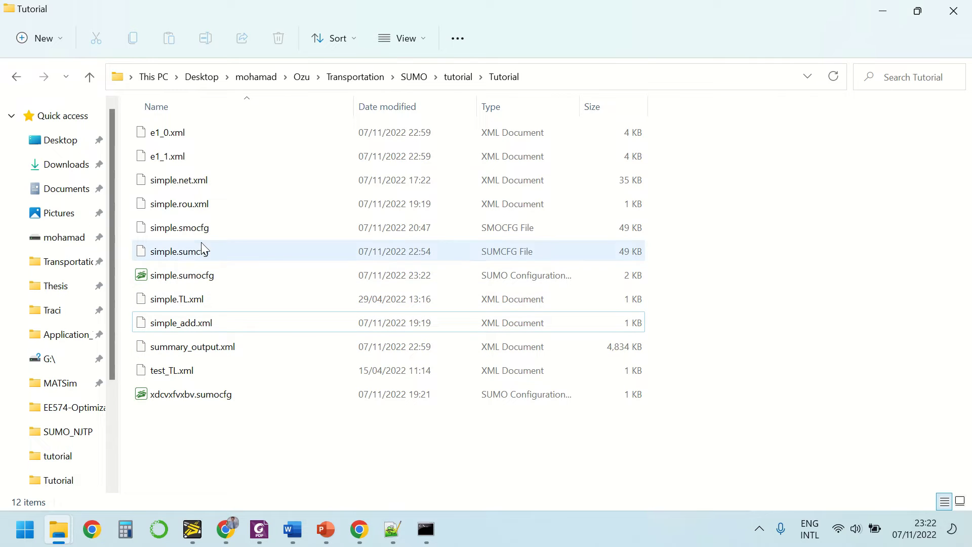
left_click(209, 251)
left_click(180, 278)
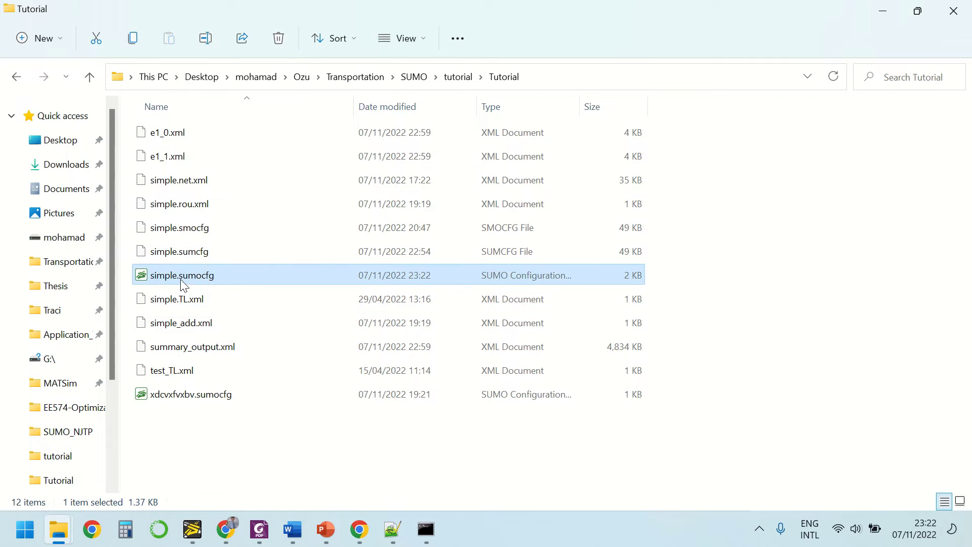
double_click(210, 276)
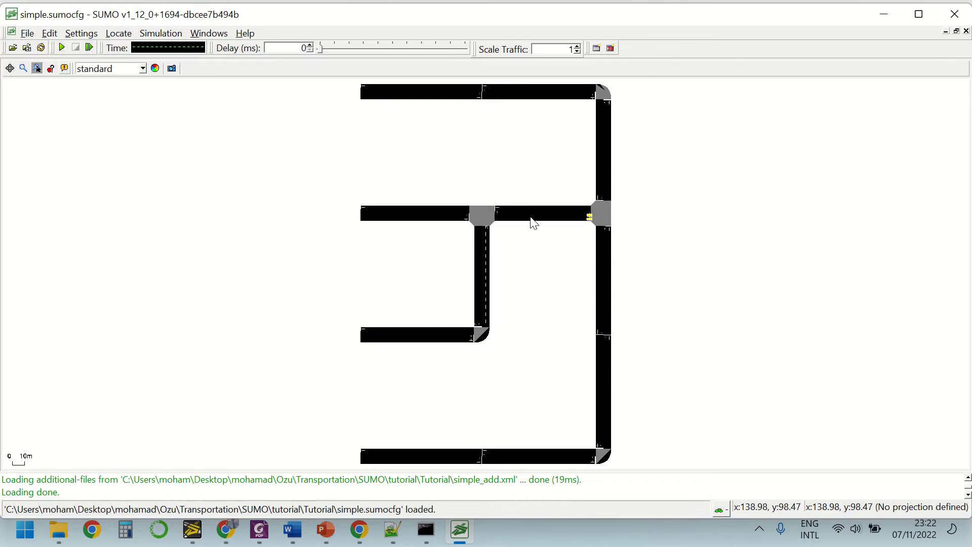
- Run the simulation of the loaded simple.sumocfg network
scroll(508, 180, "down", 2)
left_click_drag(469, 185, 445, 195)
scroll(444, 183, "up", 1)
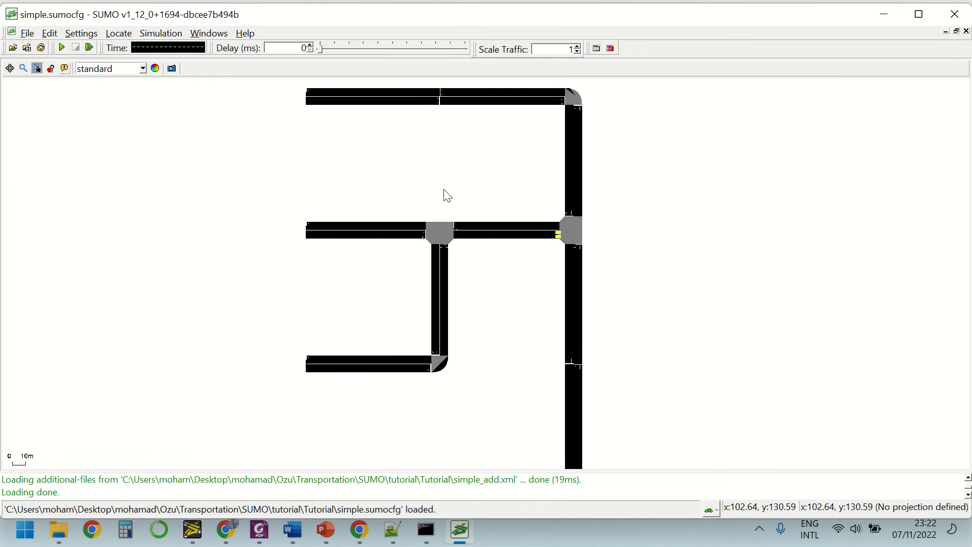
left_click(61, 48)
scroll(323, 219, "up", 2)
scroll(347, 282, "up", 1)
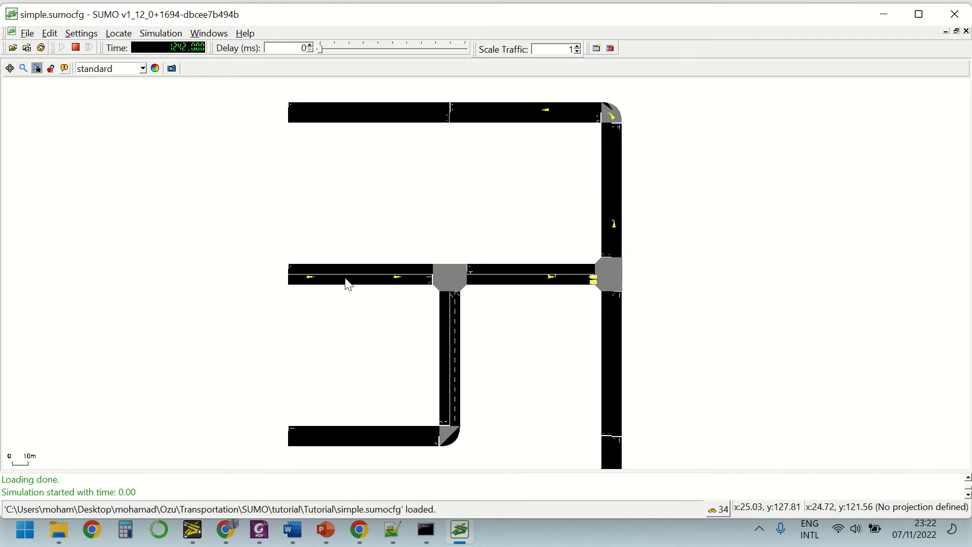
- Slow the running simulation to a 200 ms delay and watch the vehicles move through the network and its junctions
left_click_drag(320, 48, 342, 48)
left_click(354, 48)
double_click(291, 49)
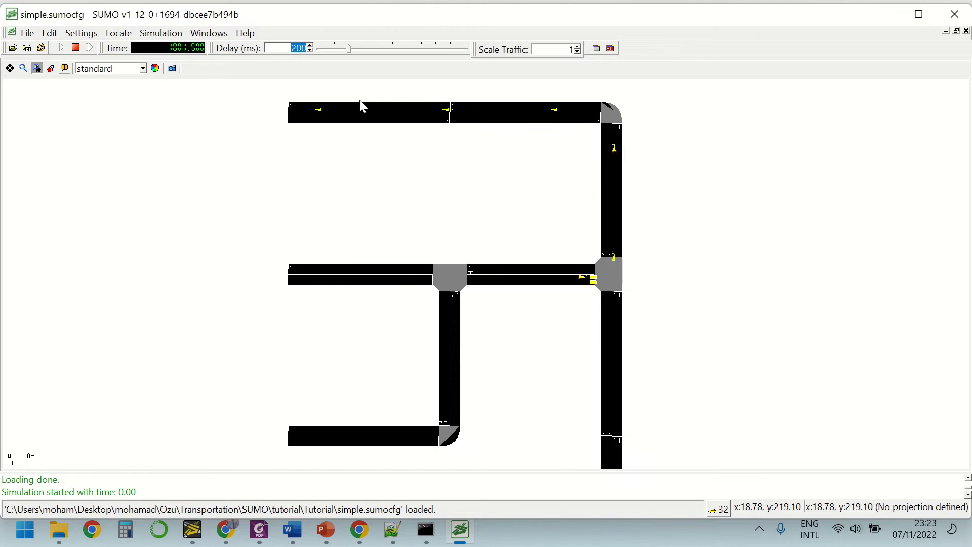
left_click_drag(484, 234, 437, 211)
left_click_drag(688, 288, 645, 271)
scroll(701, 282, "down", 1)
scroll(688, 267, "down", 1)
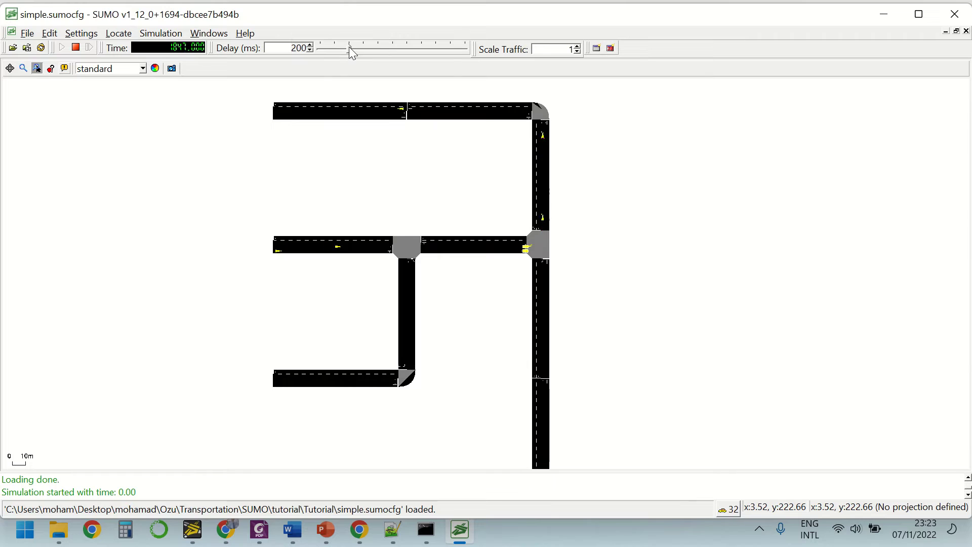
scroll(543, 223, "up", 1)
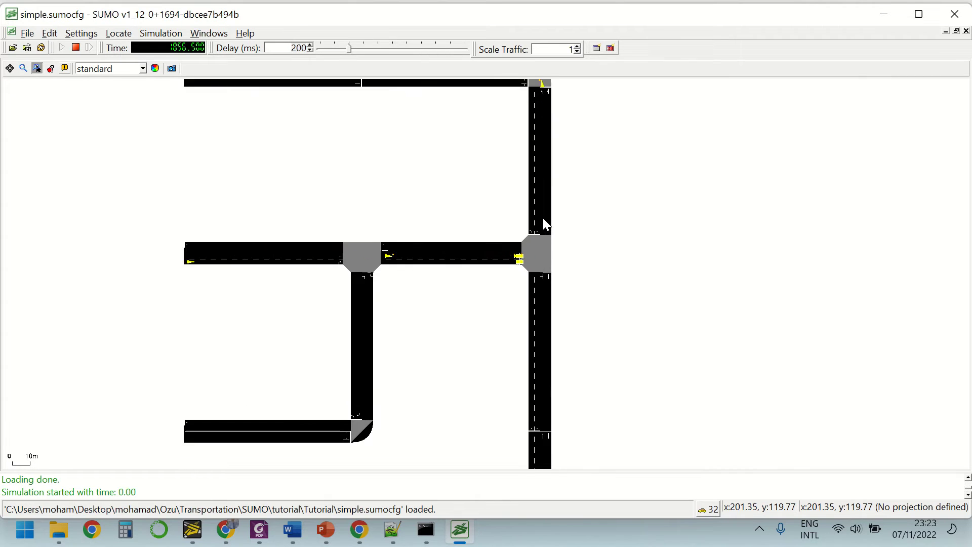
scroll(543, 224, "down", 2)
left_click_drag(363, 178, 326, 203)
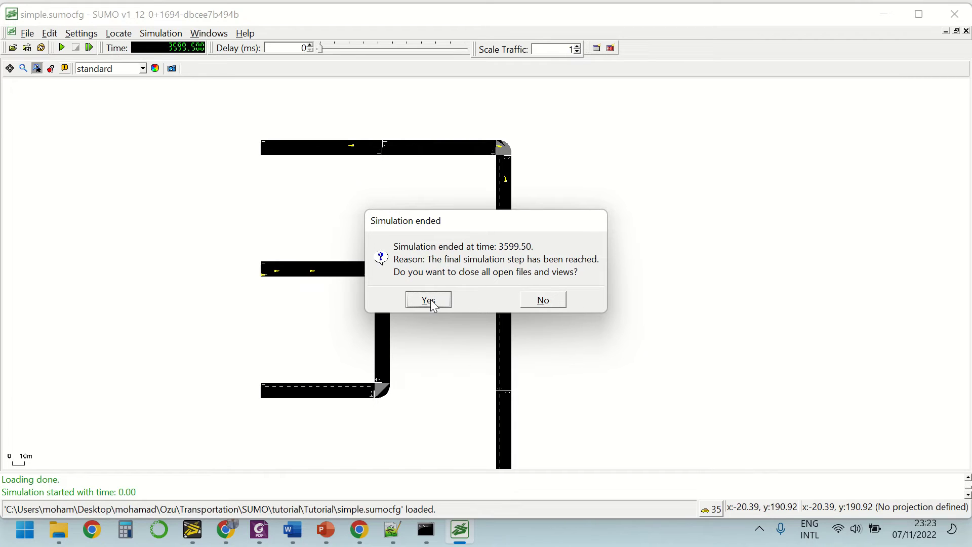
- Close the ended simulation's files and views, exit SUMO, and select summary_out.xml and trip_out.xml in the Tutorial folder
left_click(428, 301)
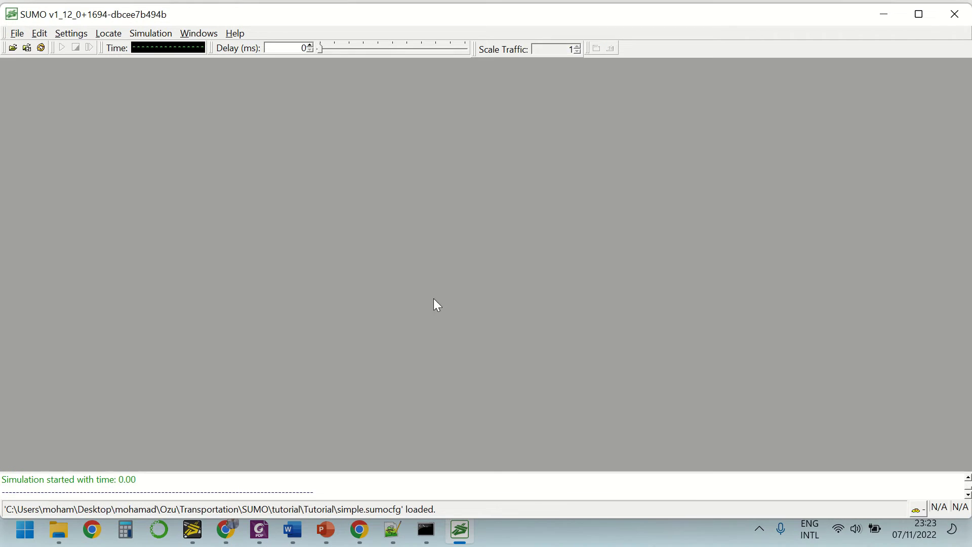
left_click(953, 26)
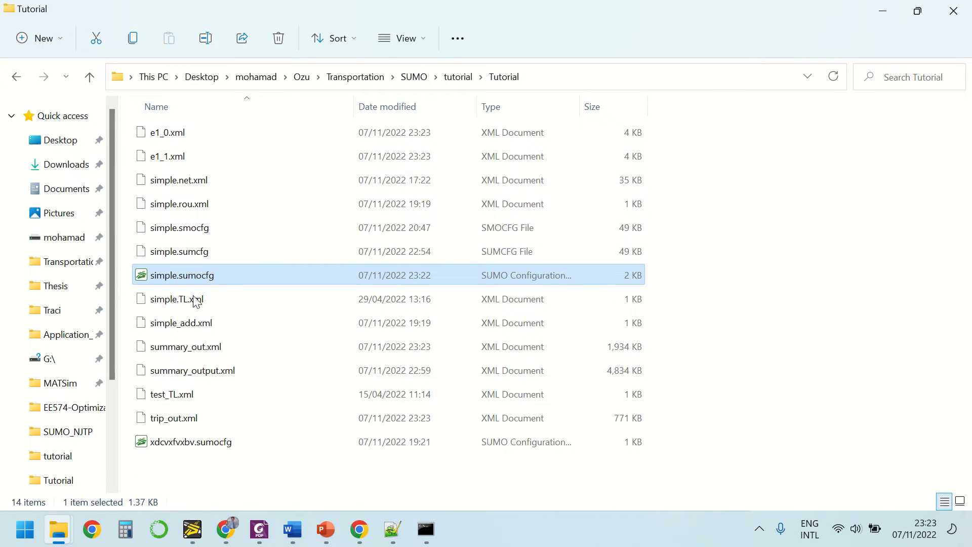
left_click(180, 351)
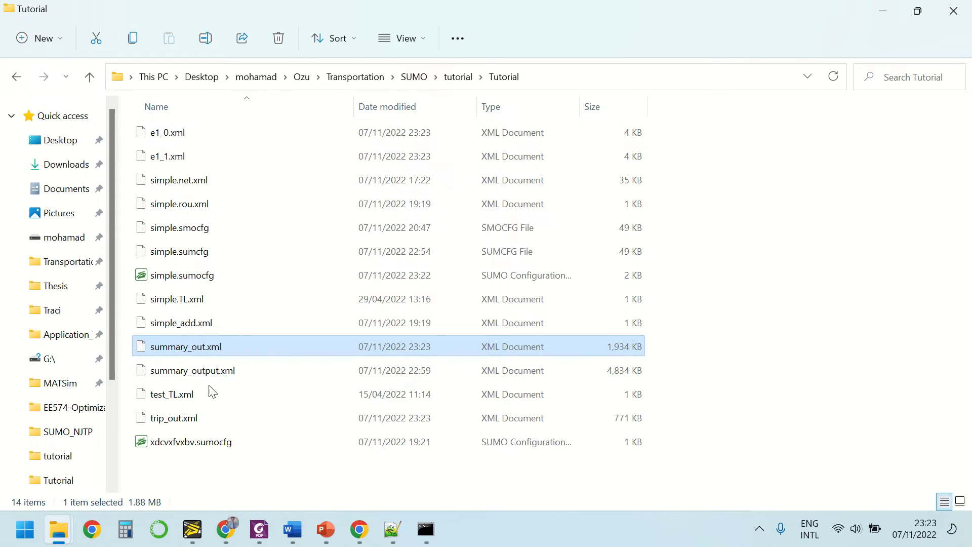
left_click(186, 420, "ctrl")
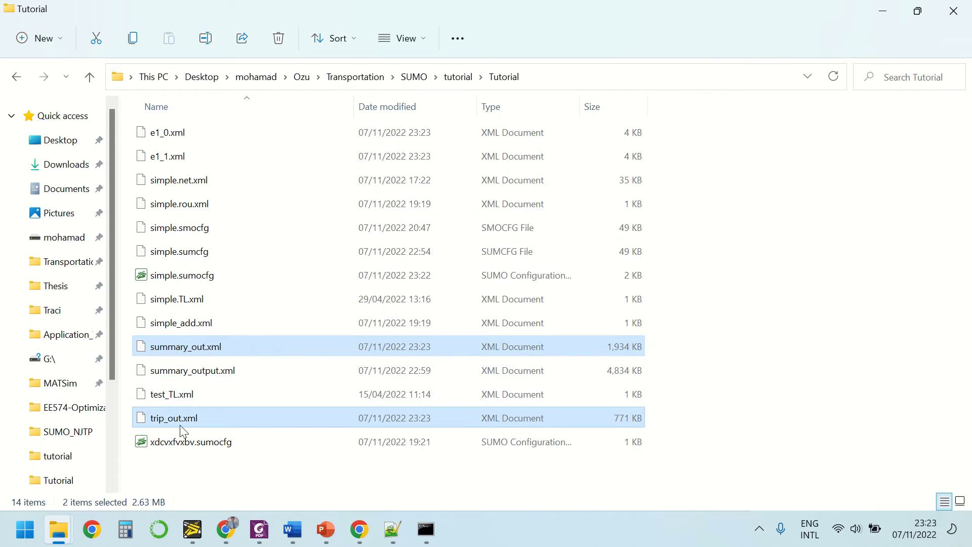
- Open only summary_out.xml from the Tutorial folder in Notepad++
left_click(168, 348)
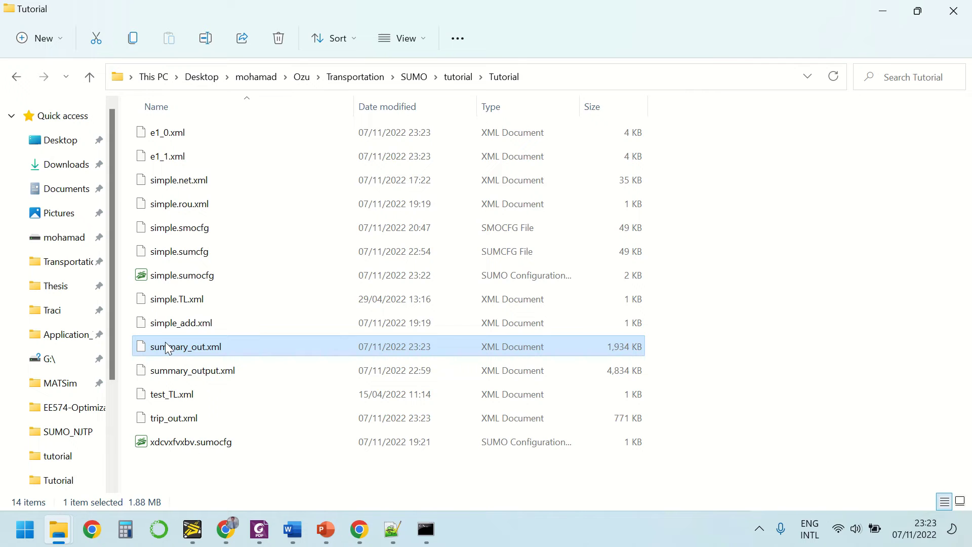
right_click(169, 349)
mouse_move(247, 231)
left_click(442, 290)
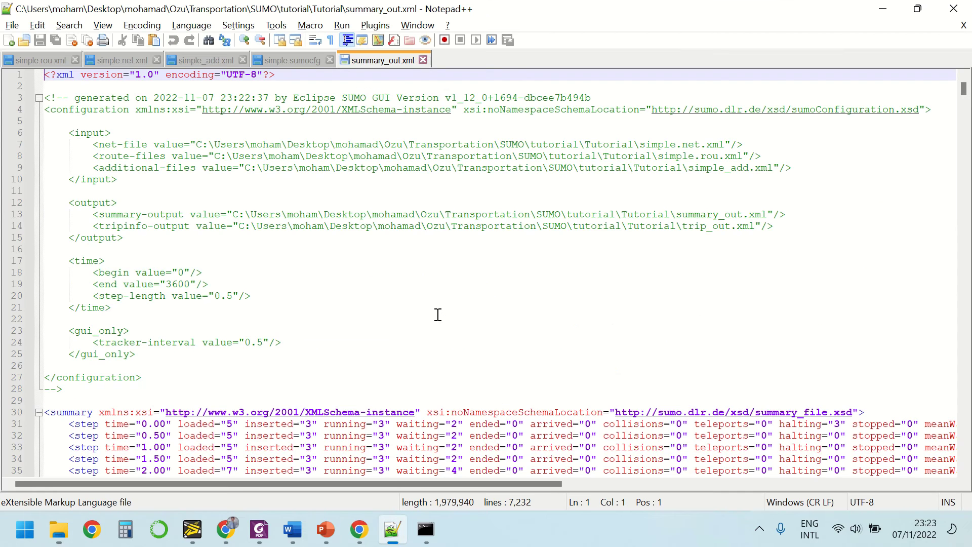
- Examine the configuration header and the per-step entries of summary_out.xml, checking the time attribute of successive steps
scroll(361, 314, "down", 2)
scroll(370, 295, "down", 3)
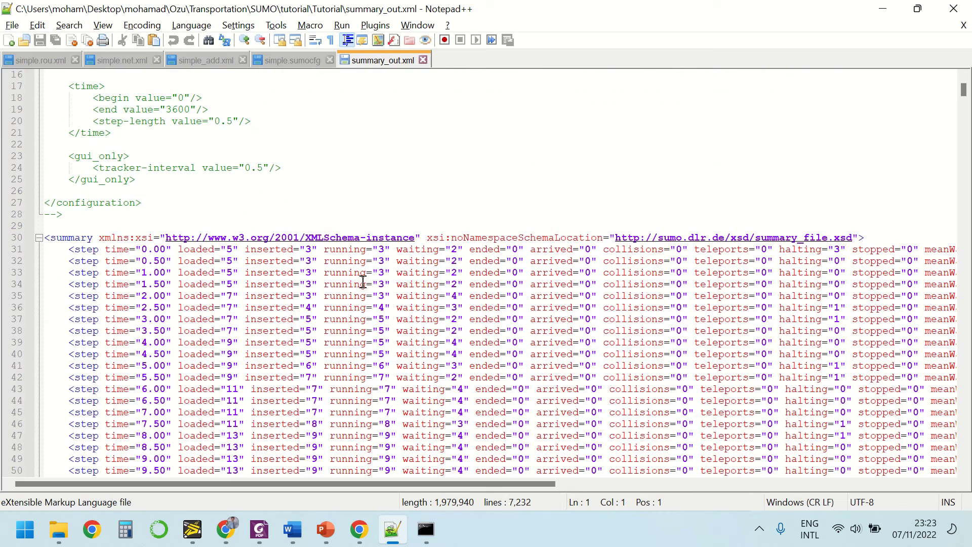
scroll(320, 300, "down", 1)
left_click_drag(142, 214, 167, 229)
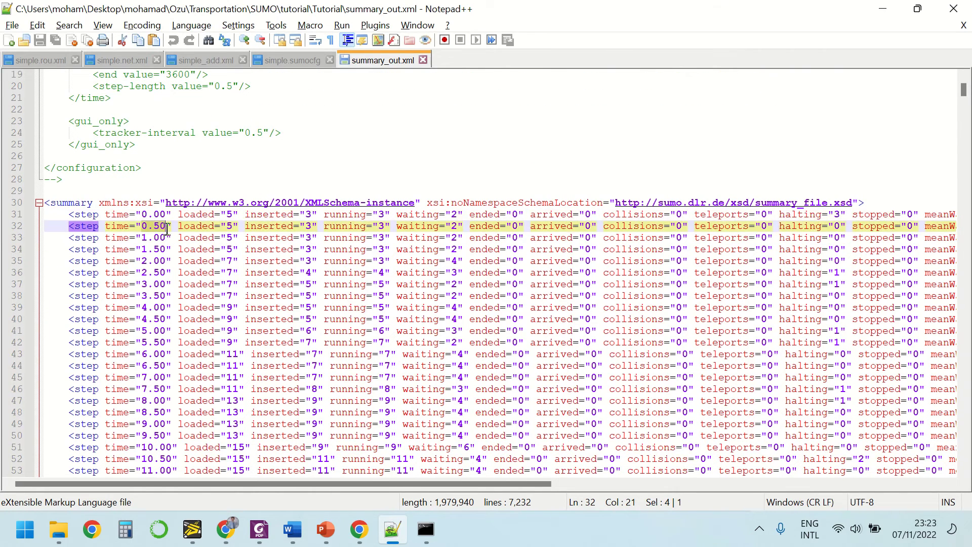
left_click(180, 228)
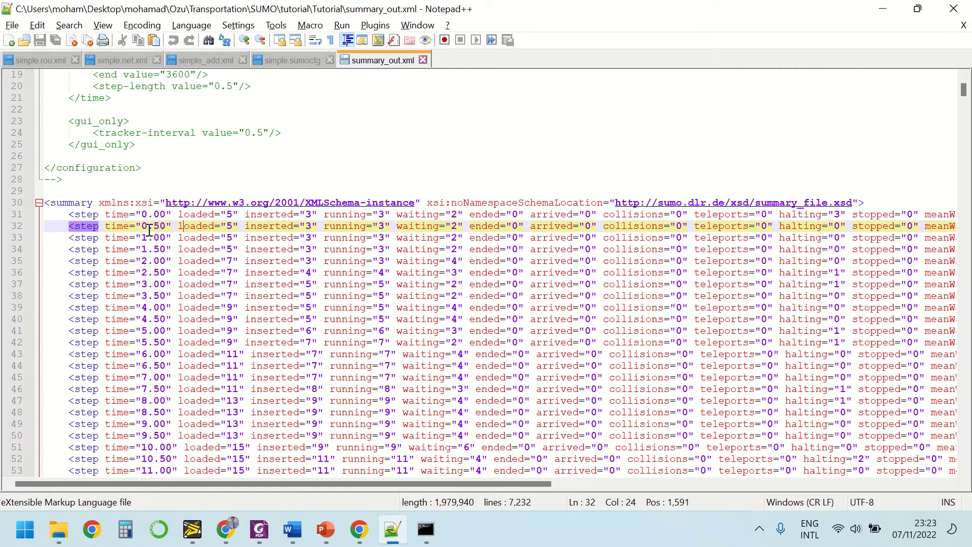
scroll(151, 230, "down", 1)
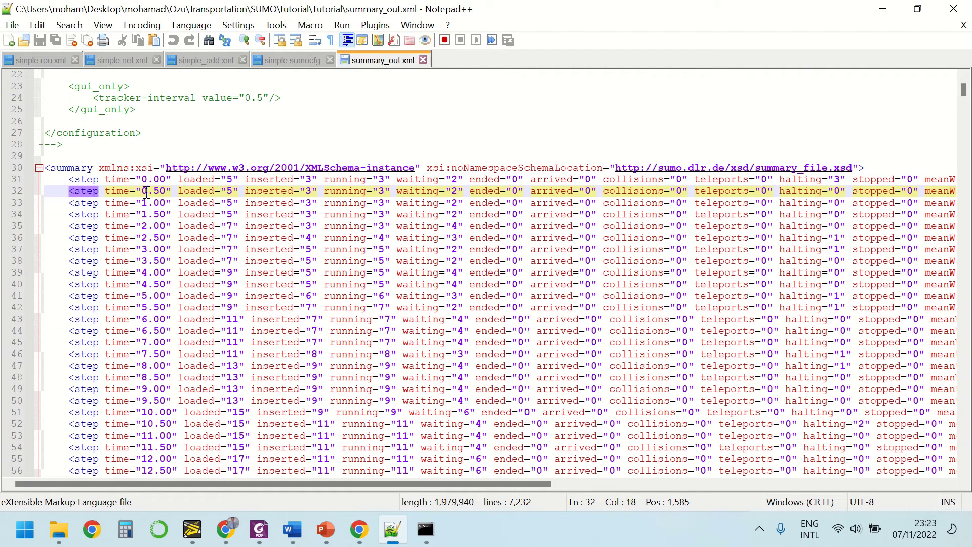
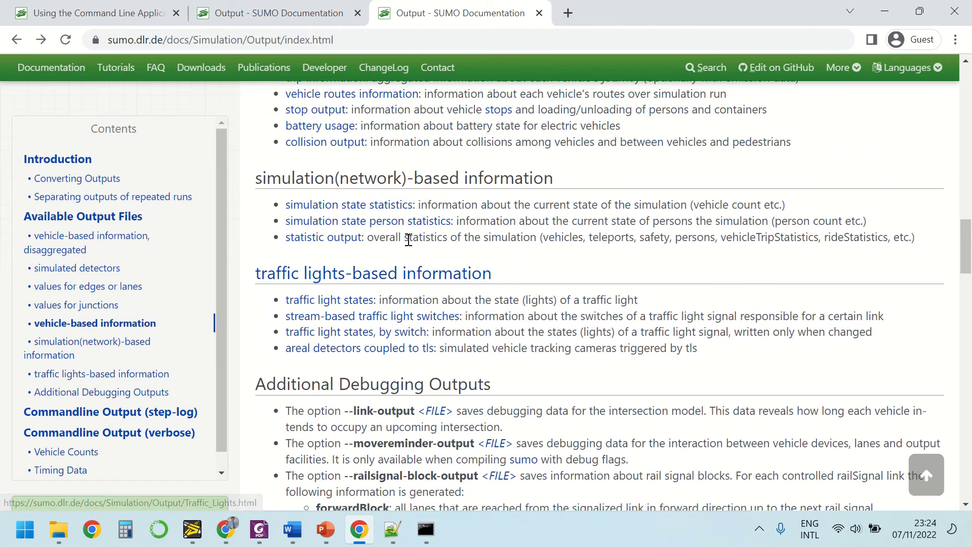
- Open the simulation state statistics page in the SUMO output documentation in Chrome and read the Summary attribute descriptions
left_click(394, 205)
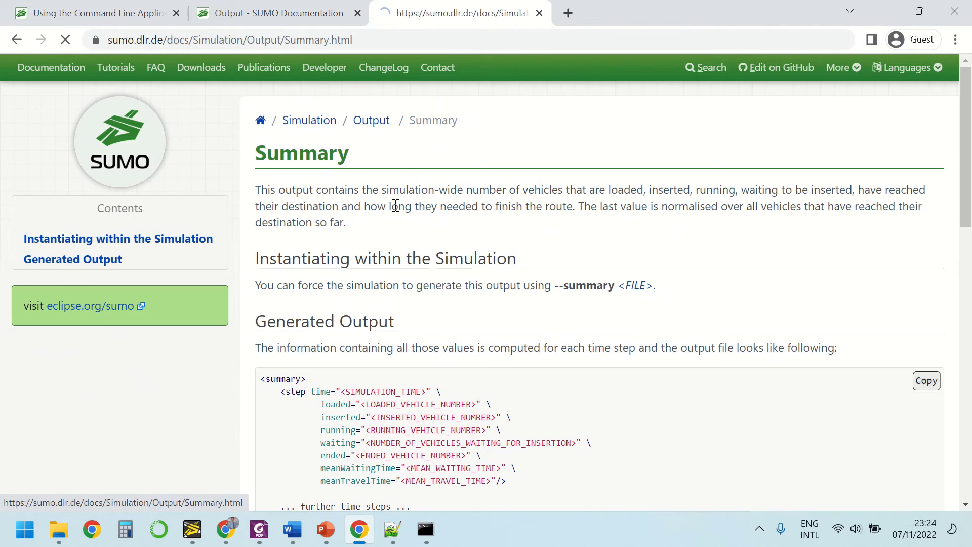
scroll(406, 218, "down", 1)
scroll(404, 212, "down", 8)
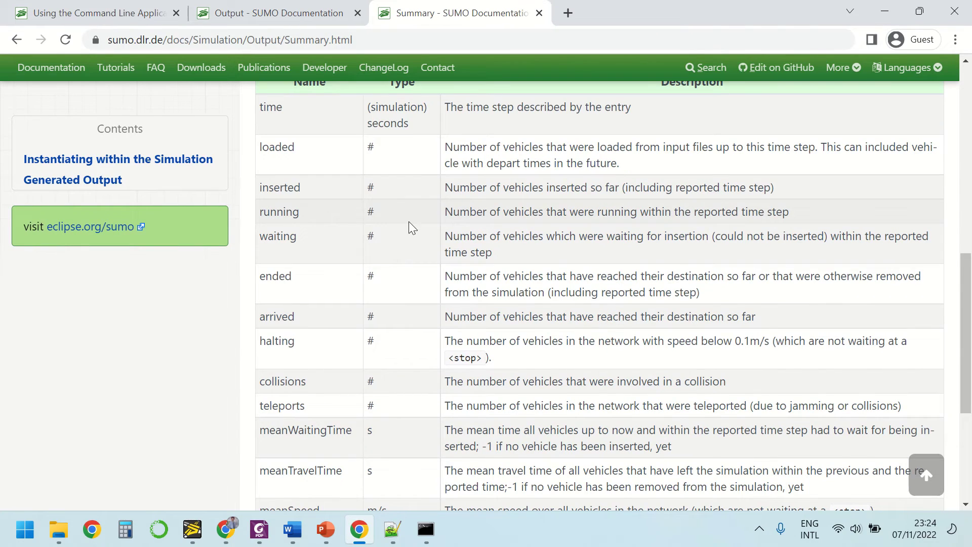
- Switch to Notepad++ and check the time, loaded and inserted attributes of the first step entry in summary_out.xml
scroll(409, 221, "up", 1)
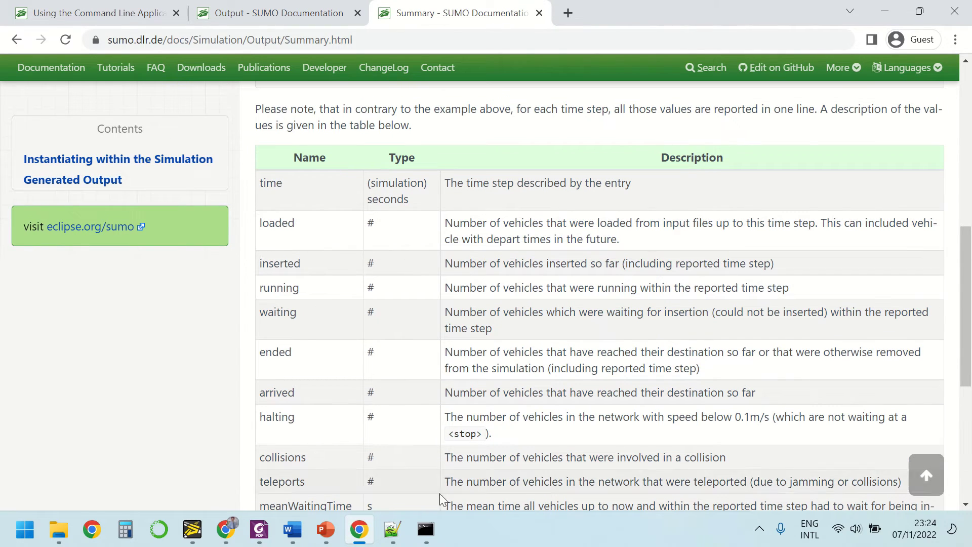
left_click(393, 530)
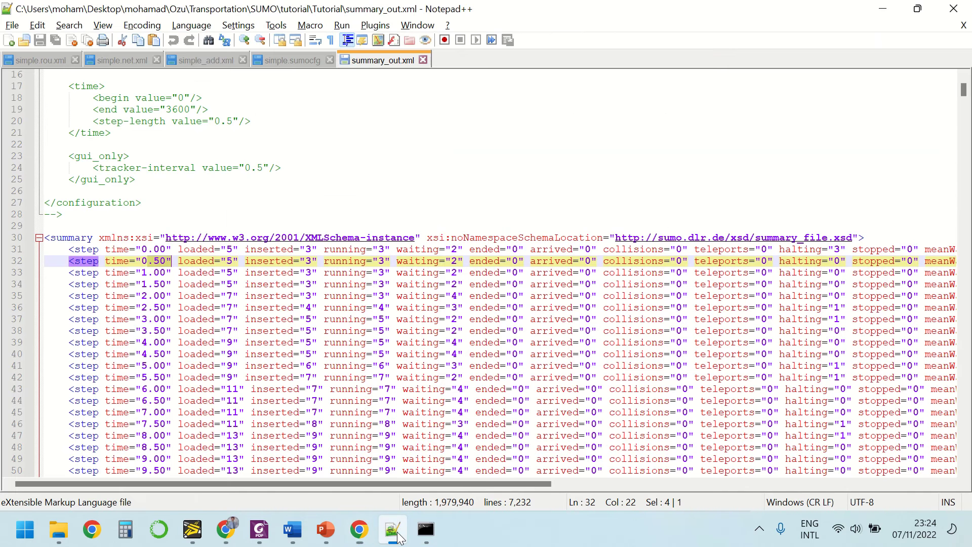
left_click(116, 251)
left_click(201, 251)
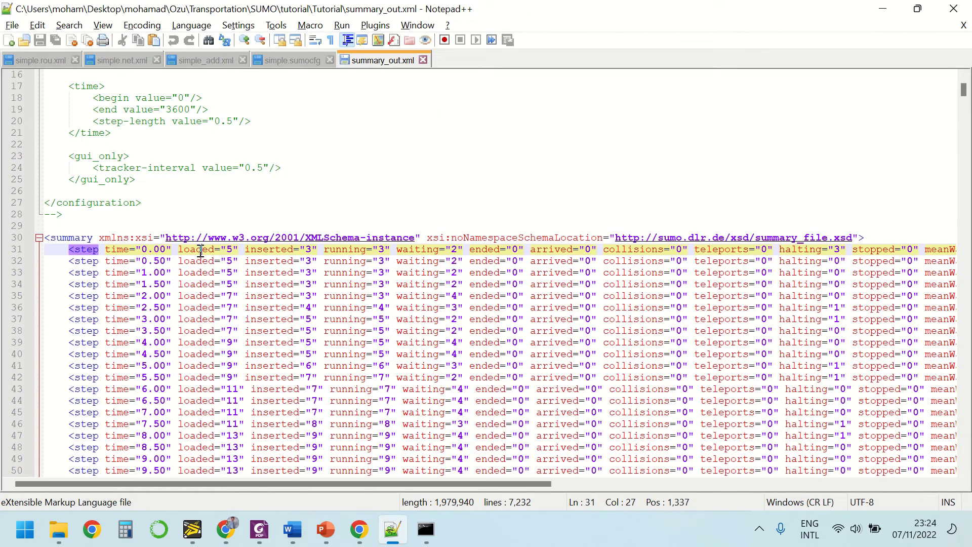
left_click(269, 250)
- Read the Summary attribute descriptions in the SUMO documentation in Chrome, from loaded through duration
left_click(359, 529)
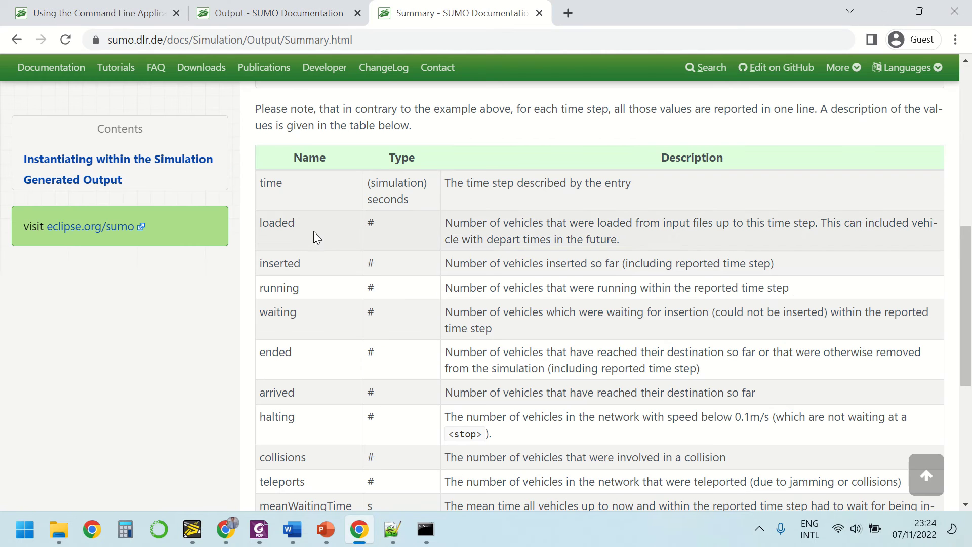
left_click_drag(281, 223, 269, 224)
left_click_drag(485, 225, 570, 224)
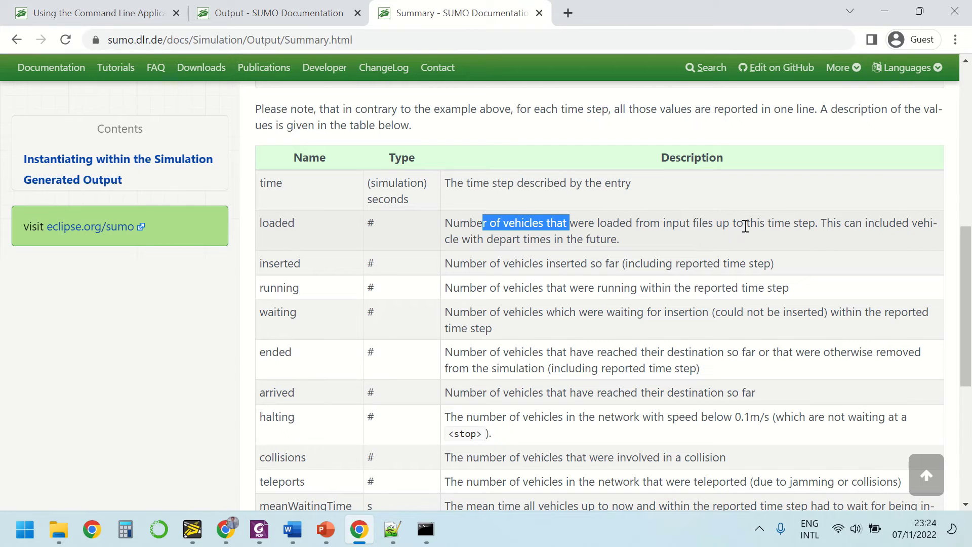
left_click(453, 315)
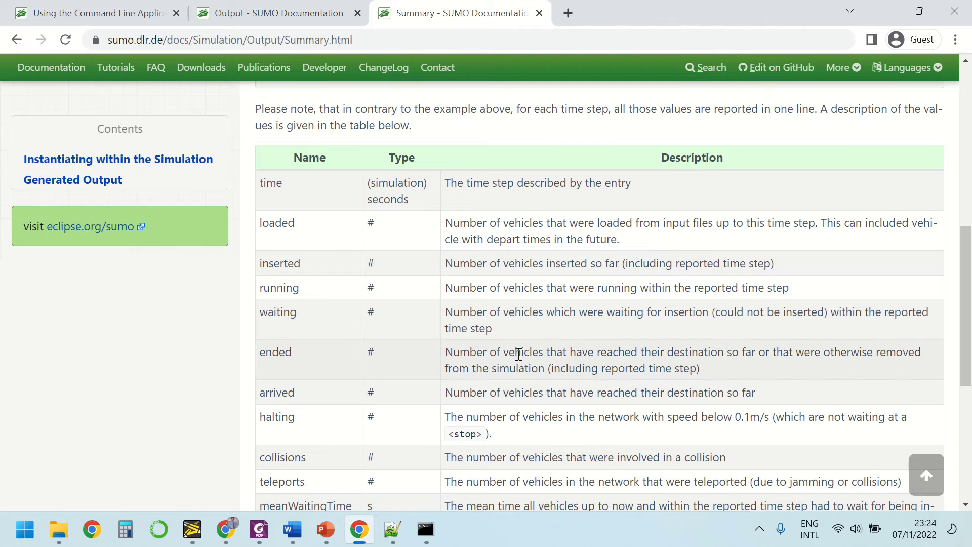
scroll(494, 356, "down", 7)
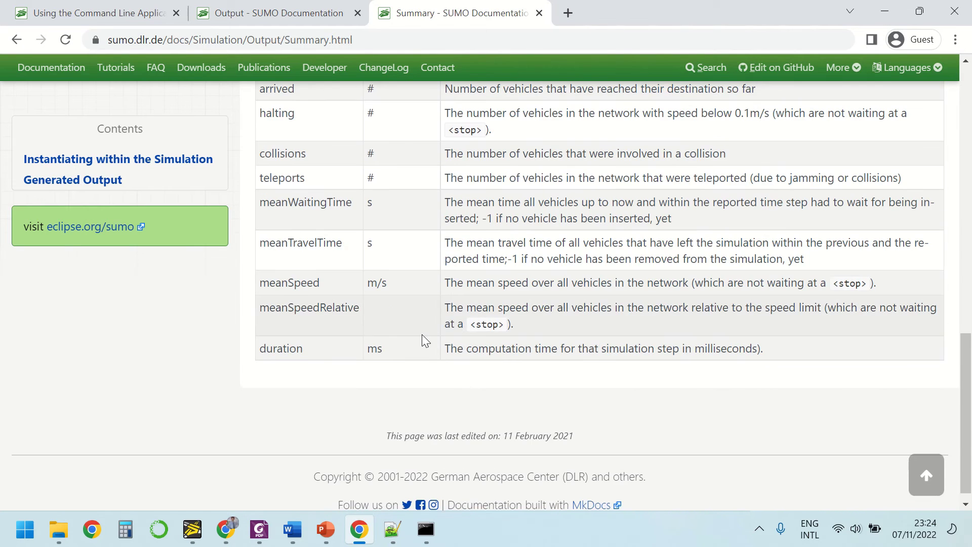
scroll(428, 341, "up", 3)
left_click_drag(450, 425, 758, 426)
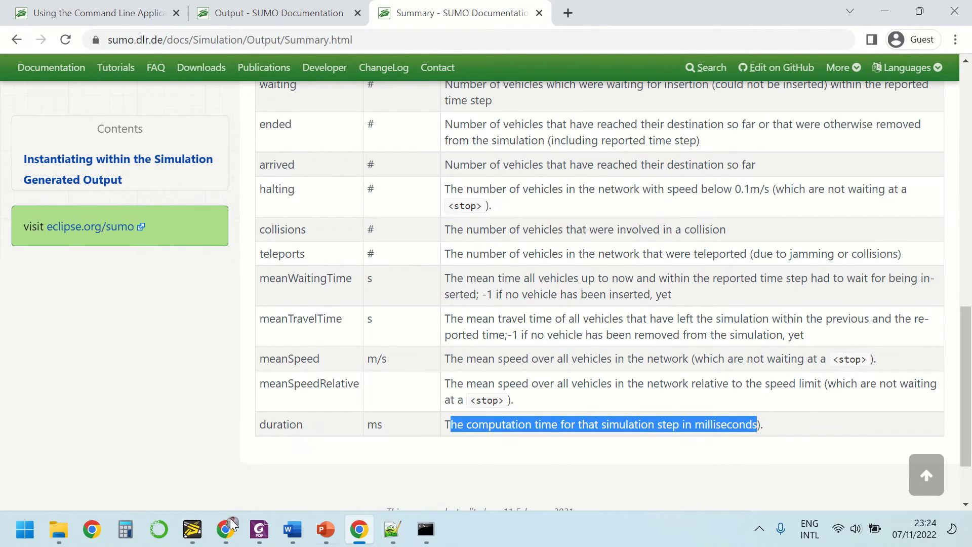
- Open trip_out.xml from the Tutorial folder in Notepad++
left_click(58, 529)
left_click(90, 459)
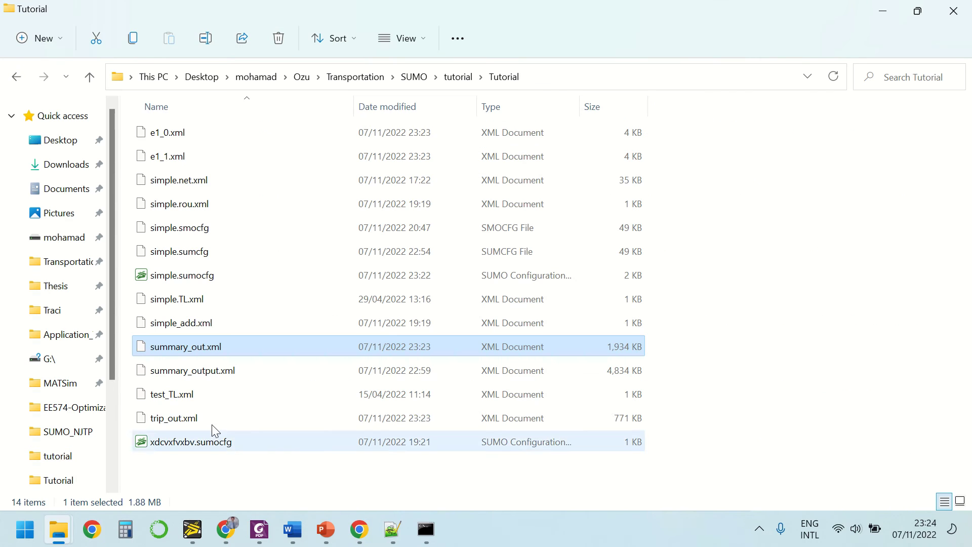
left_click(183, 421)
right_click(169, 425)
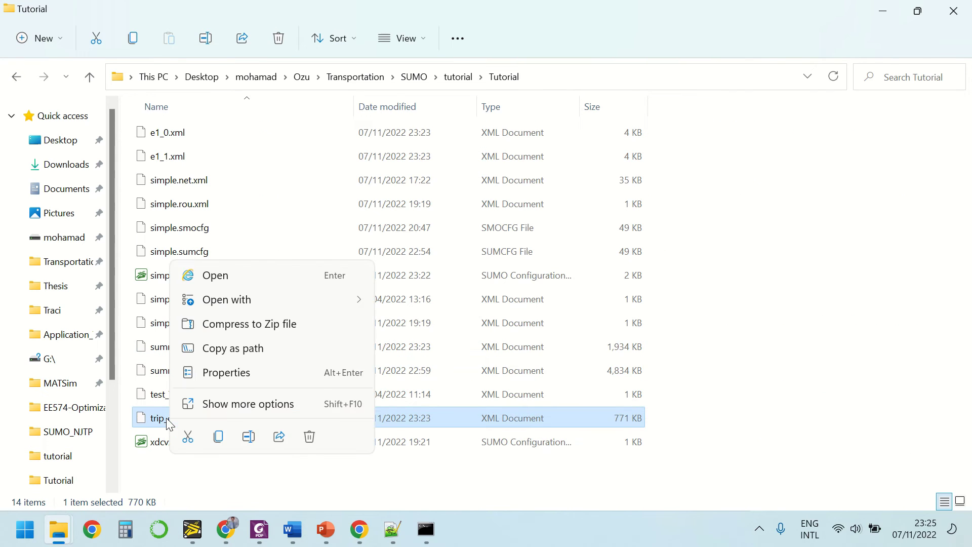
mouse_move(238, 303)
left_click(458, 374)
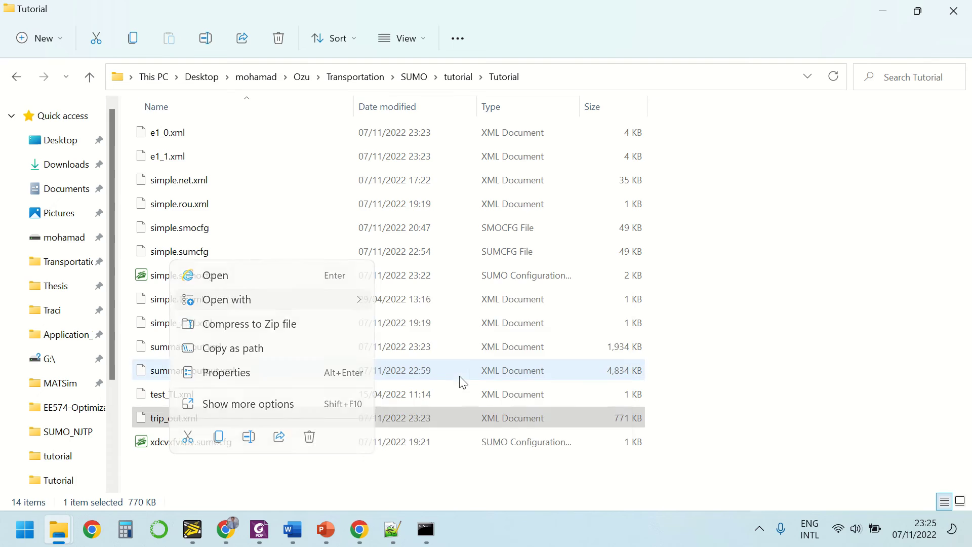
- Examine the tripinfo entry of vehicle v_0, checking its id, depart, departLane, departPos and departSpeed attributes
scroll(288, 314, "down", 2)
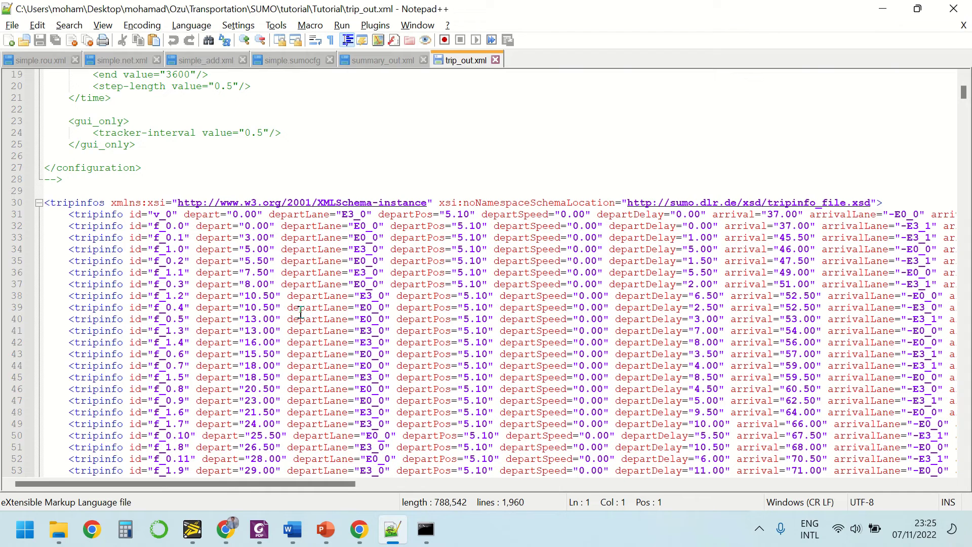
scroll(351, 287, "down", 1)
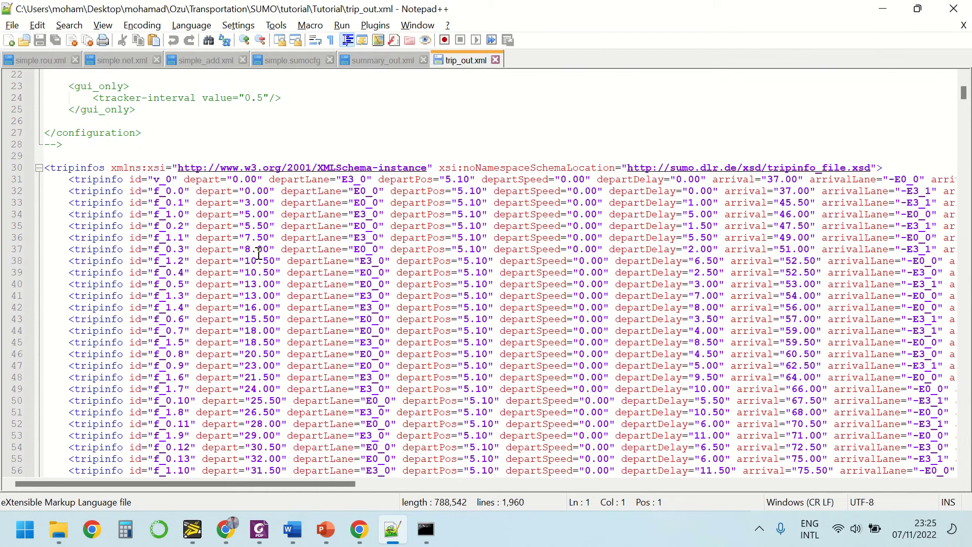
left_click(129, 178)
left_click(167, 191)
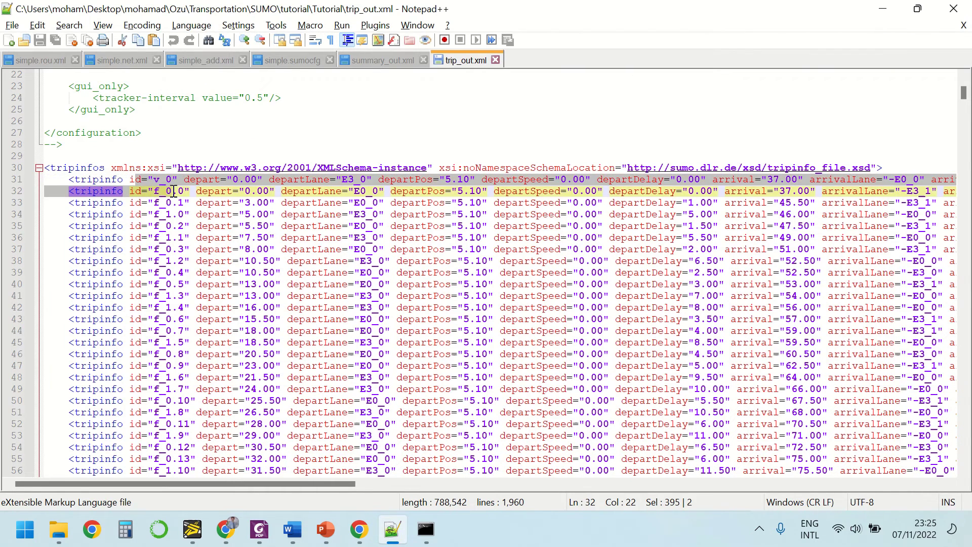
left_click(176, 192)
double_click(162, 179)
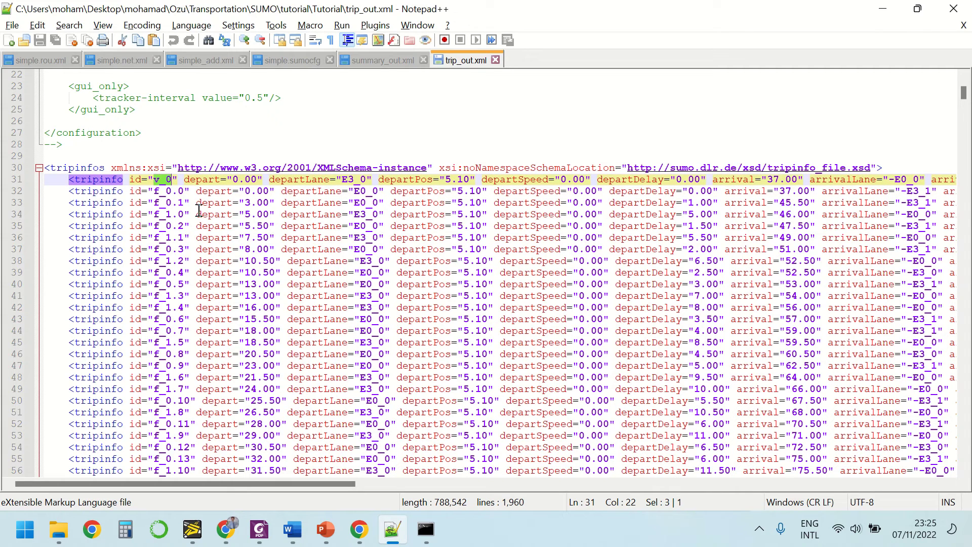
left_click(154, 180)
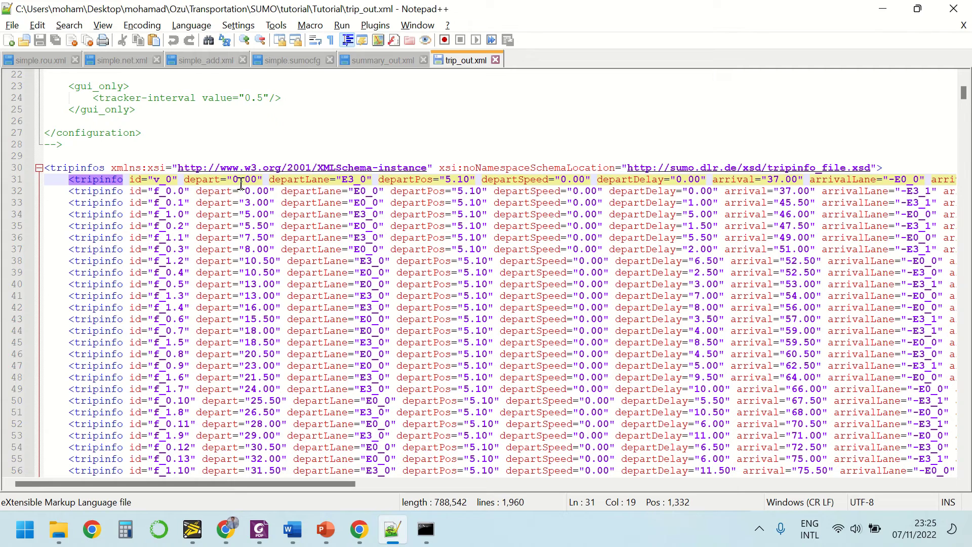
left_click_drag(230, 180, 256, 180)
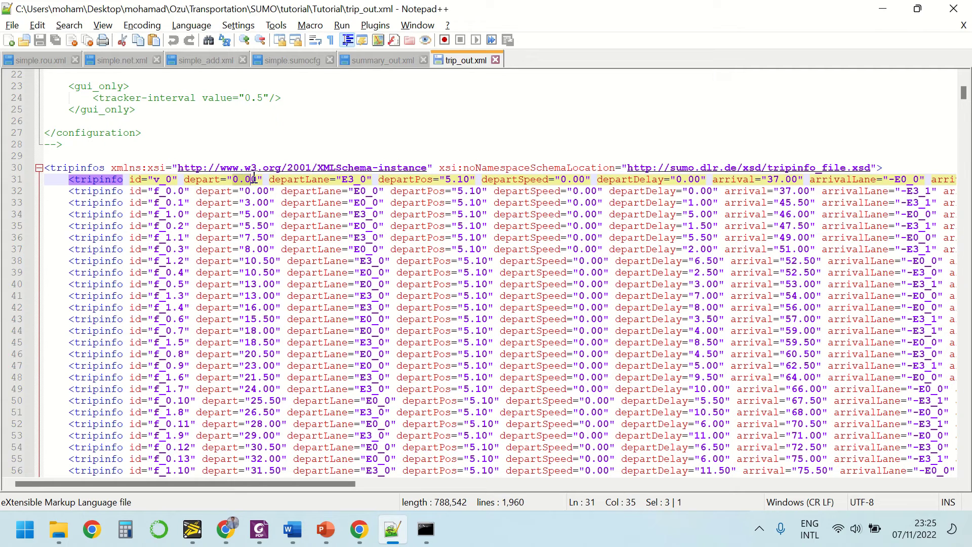
left_click(343, 181)
left_click_drag(344, 185, 363, 184)
left_click_drag(446, 180, 476, 180)
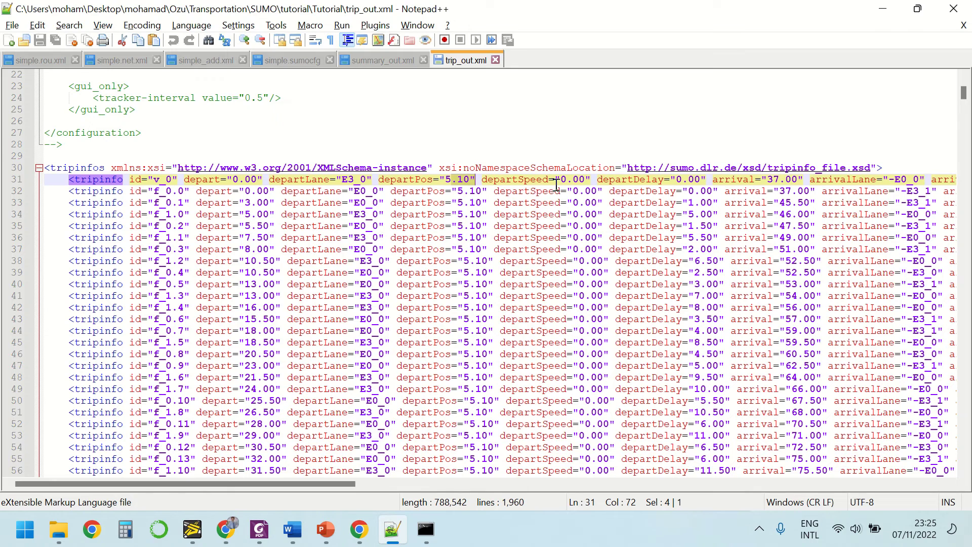
mouse_move(562, 182)
left_mouse_down()
mouse_move(586, 180)
mouse_move(575, 180)
left_mouse_up()
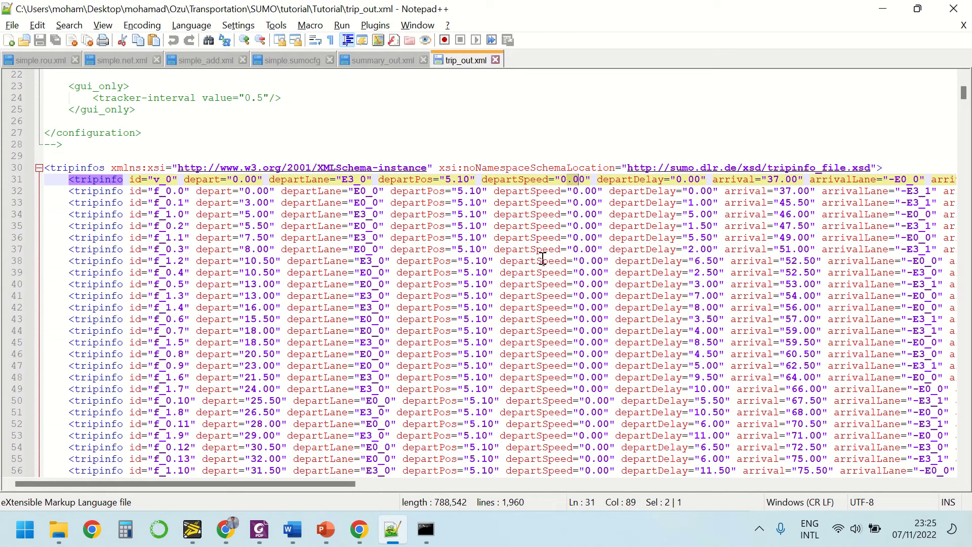
- Return to the Output overview of the SUMO documentation in Chrome and open the trip information page
left_click(360, 530)
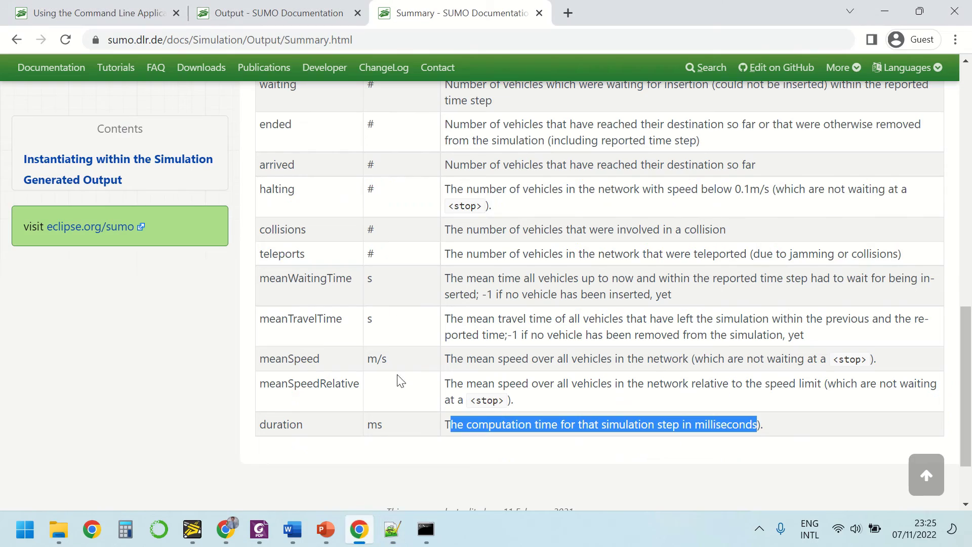
left_click(16, 41)
scroll(445, 289, "up", 2)
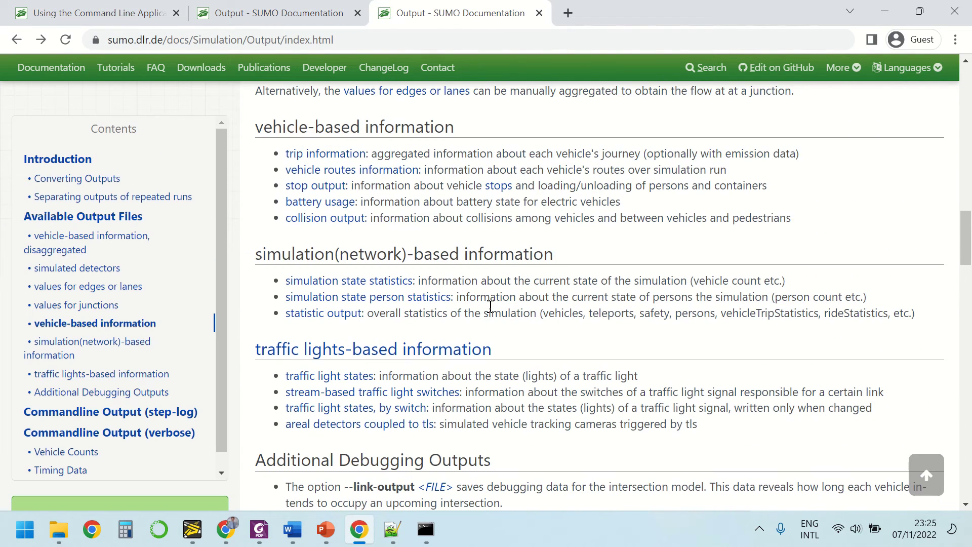
left_click(347, 153)
- Read the TripInfo attribute descriptions, covering the departure, arrival, duration, route length and waiting time entries
scroll(400, 280, "down", 10)
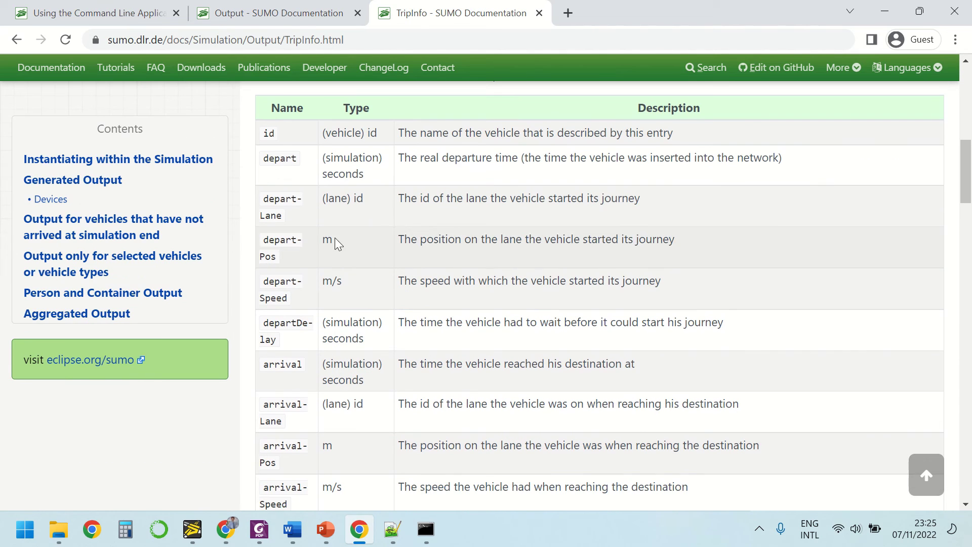
left_click_drag(404, 157, 533, 303)
scroll(533, 303, "down", 1)
scroll(521, 281, "down", 5)
scroll(478, 269, "up", 3)
left_click(428, 274)
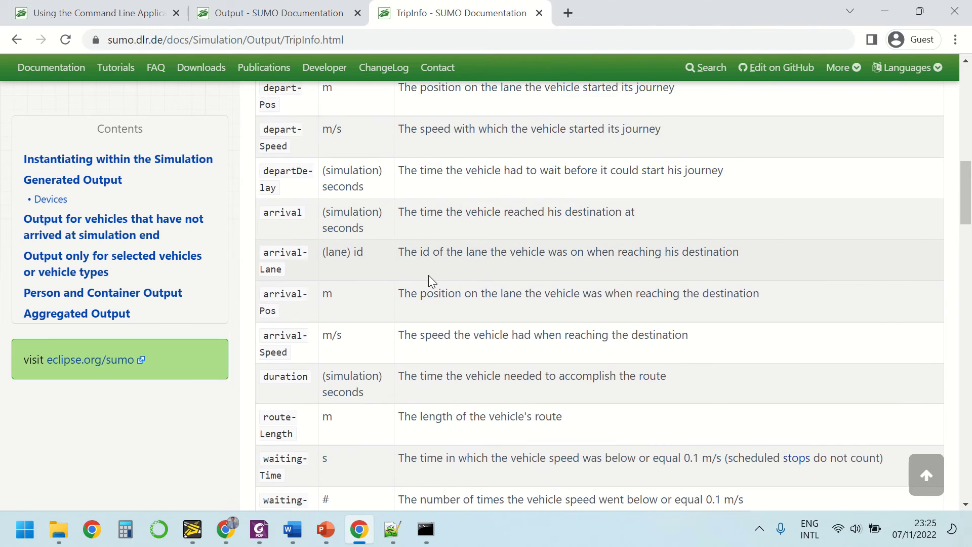
scroll(440, 281, "down", 7)
scroll(451, 282, "up", 3)
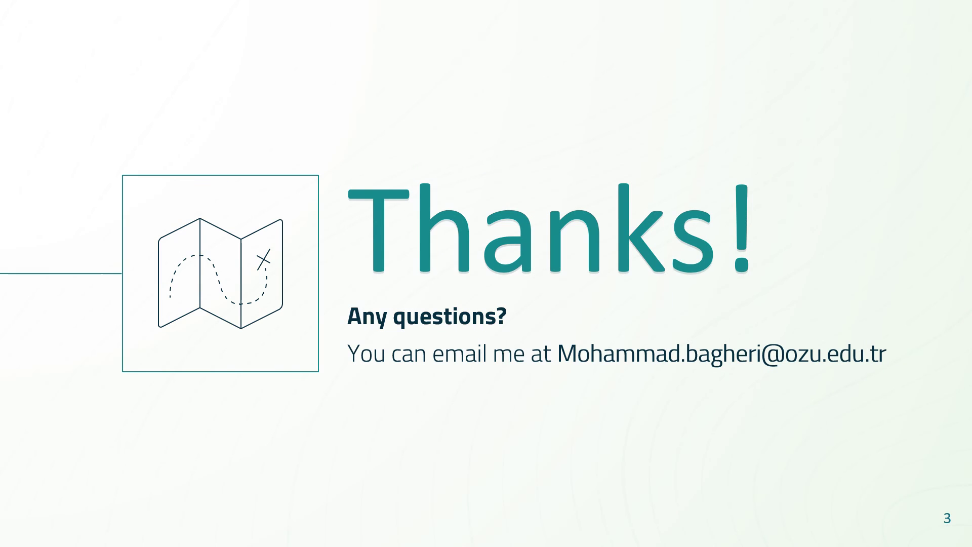